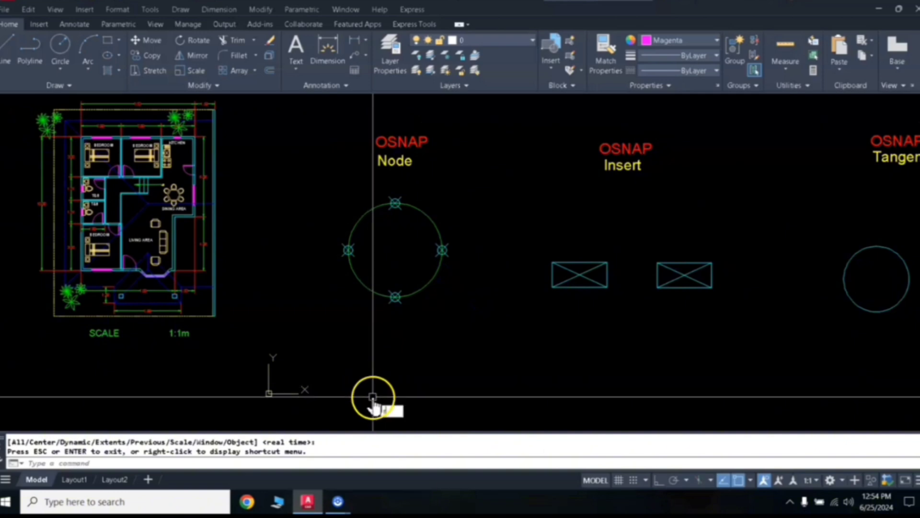
Draw a magenta rectangle below the circle in the OSNAP Node example
key(Return)
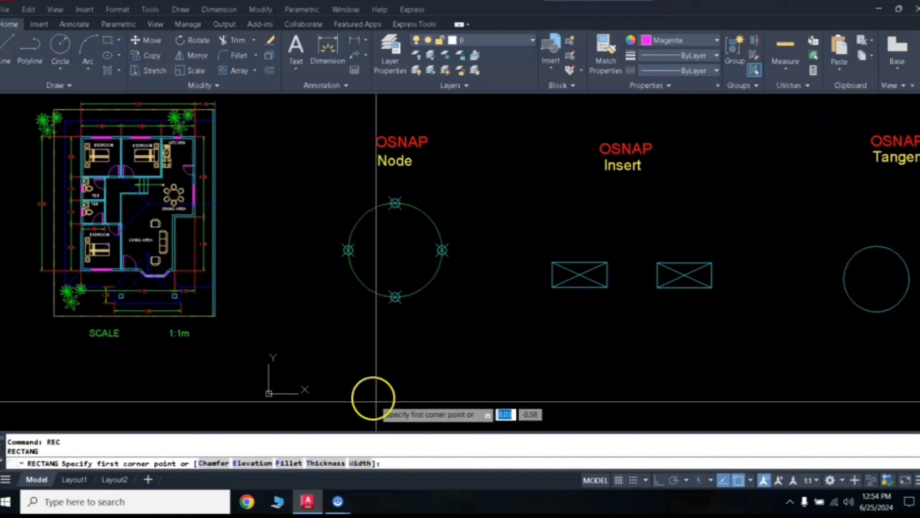
click(363, 362)
click(471, 406)
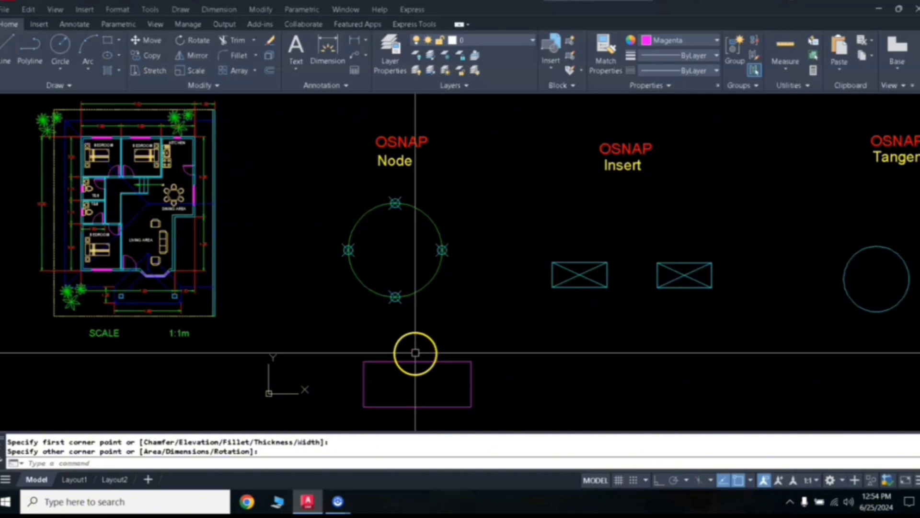
Place a point object at the midpoint of the magenta rectangle's upper edge
text(o)
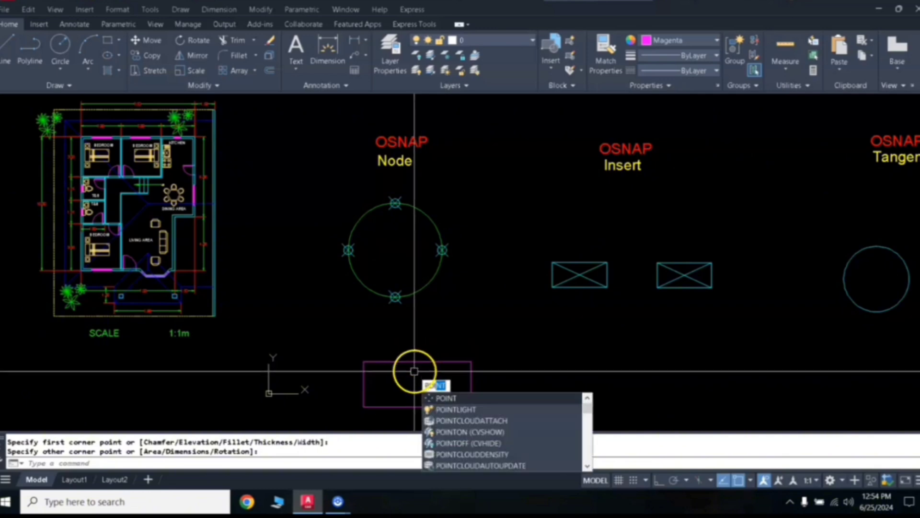
text(iny)
key(BackSpace)
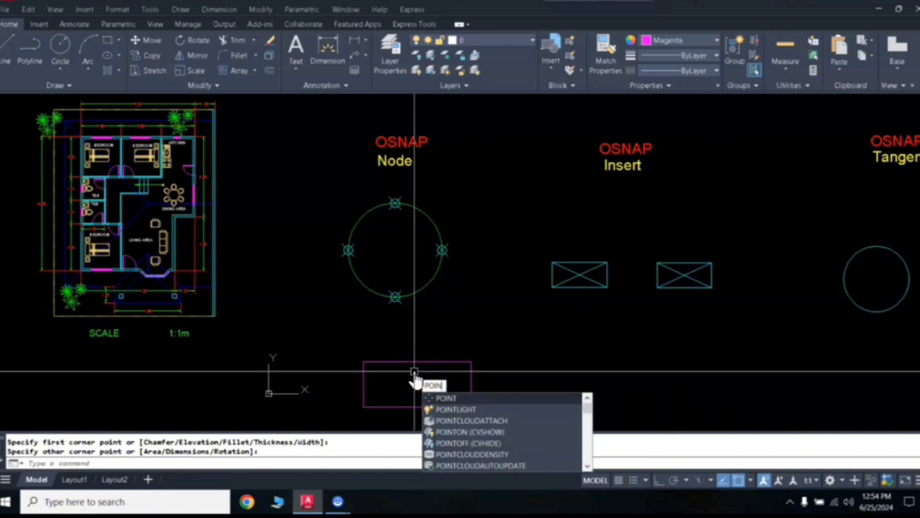
text(t)
key(Return)
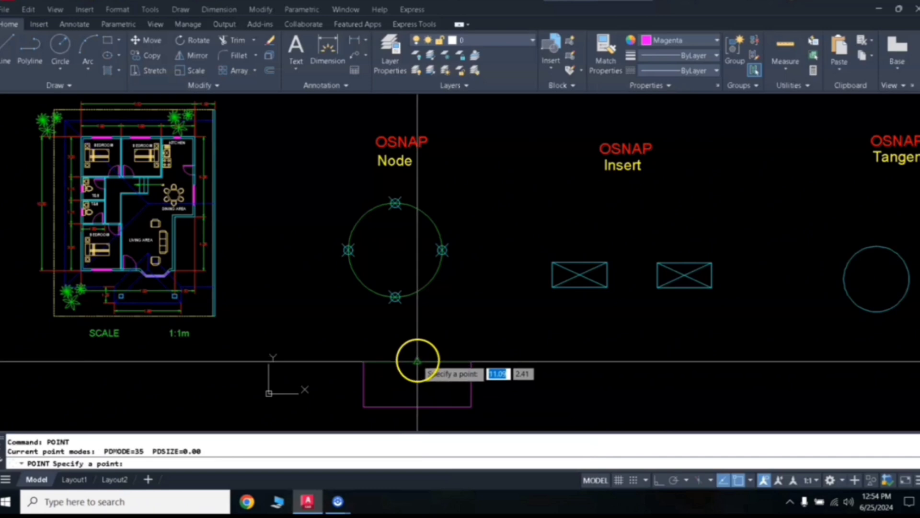
click(418, 360)
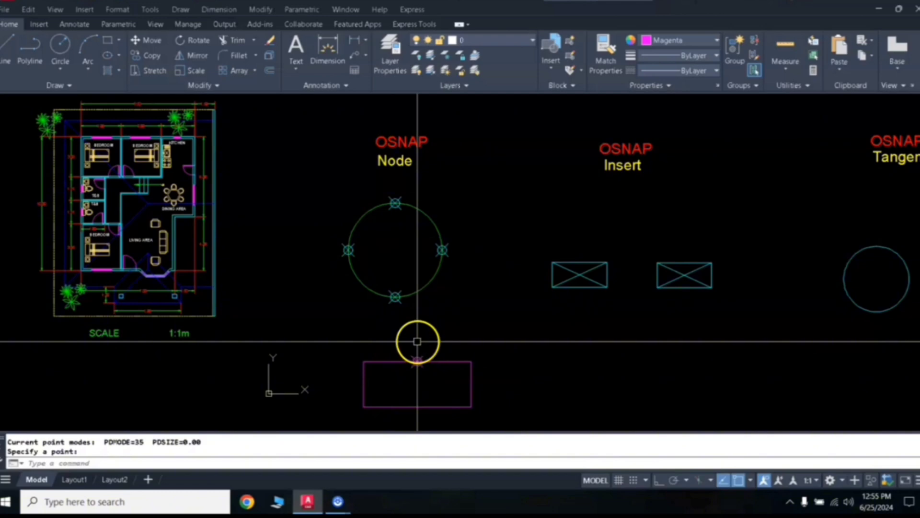
Set the current object color to Yellow
click(670, 40)
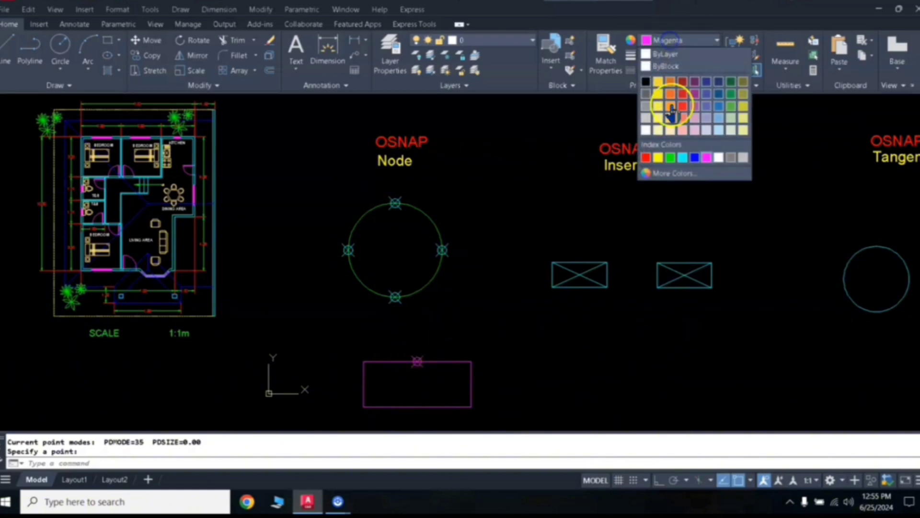
click(683, 158)
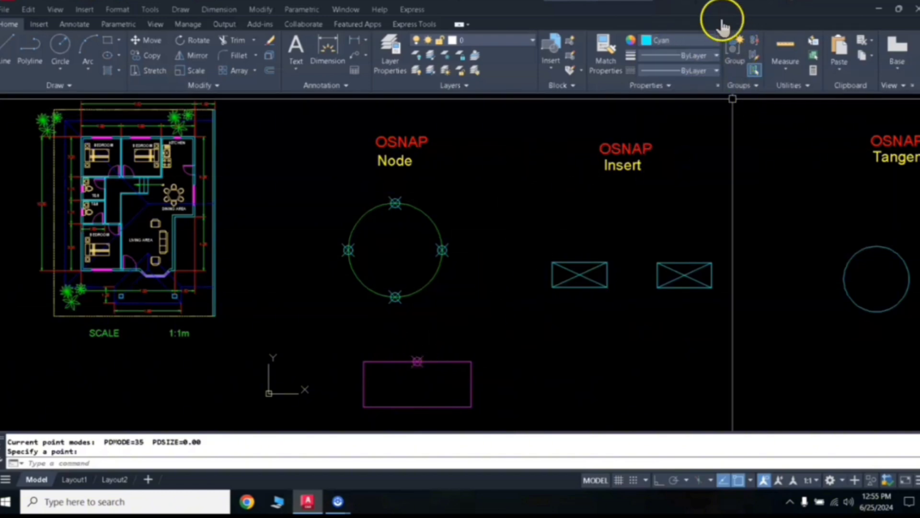
click(687, 41)
click(671, 160)
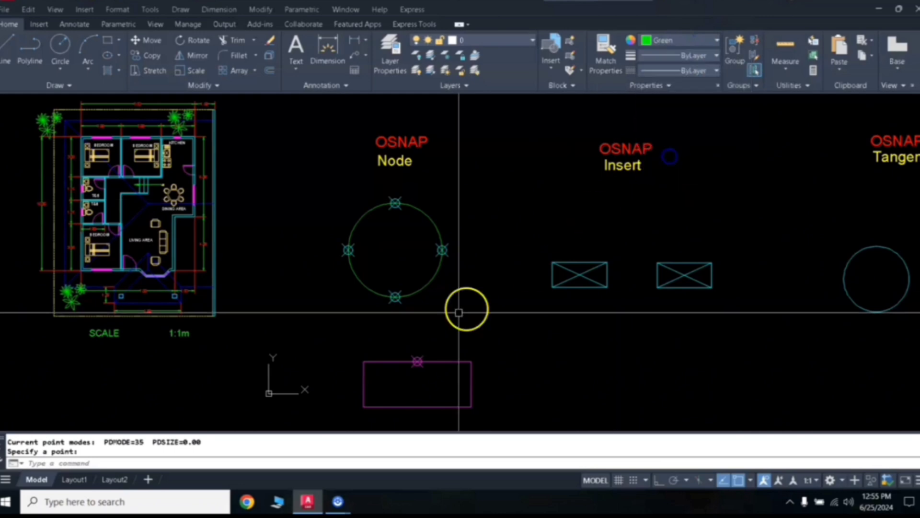
click(687, 41)
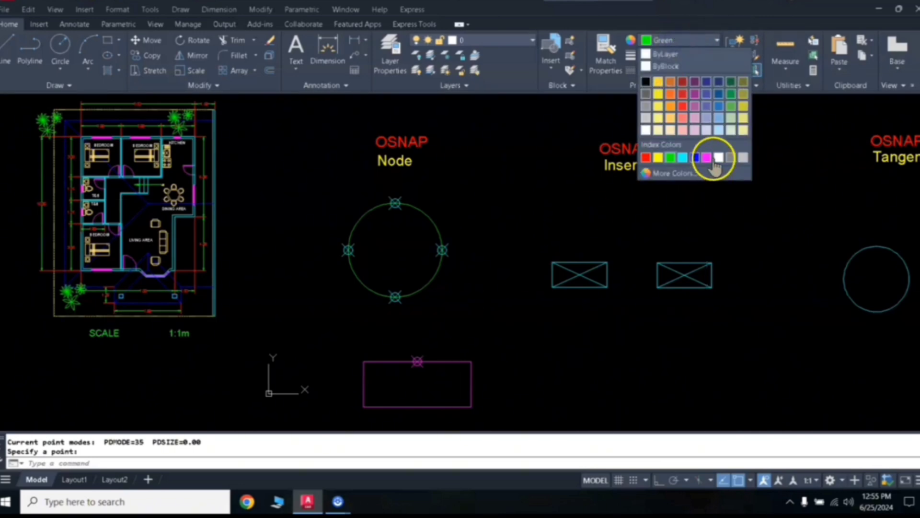
click(658, 157)
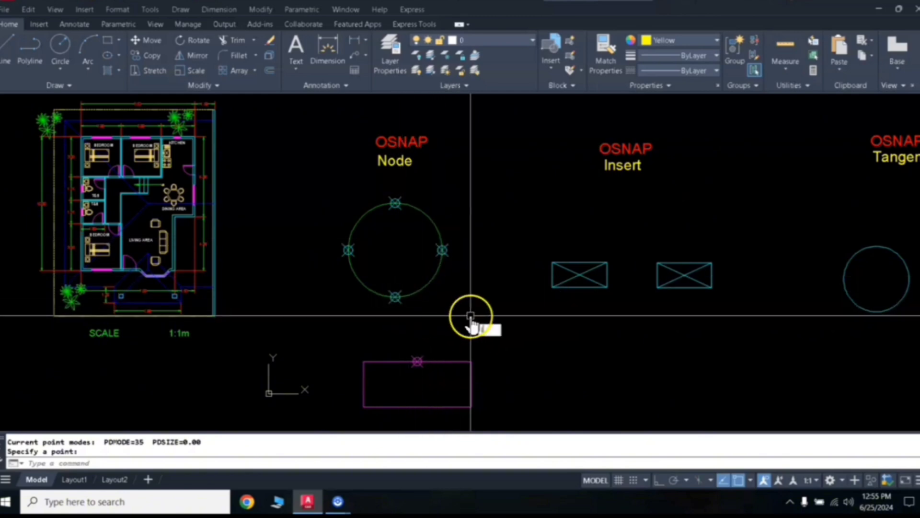
Draw a line from the rectangle's point to the circle's lowest point, using the Node snap for both ends
shift+right_click(499, 284)
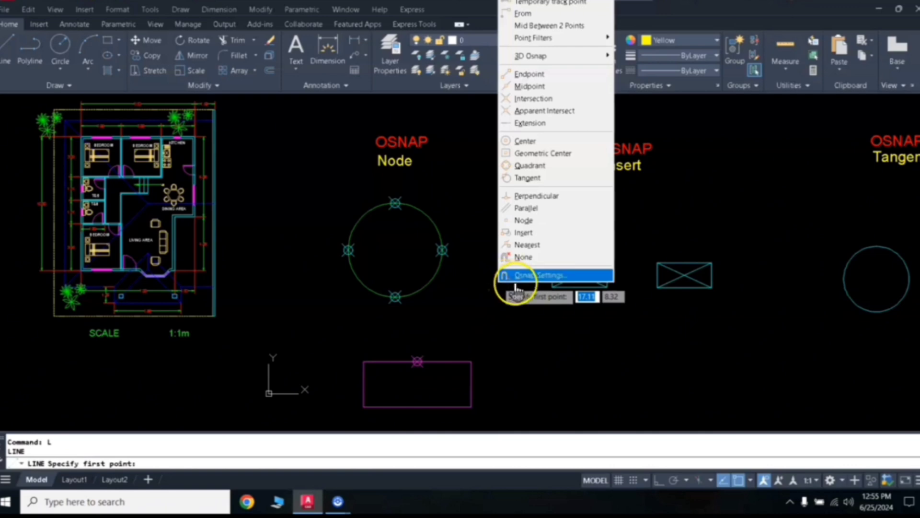
click(525, 221)
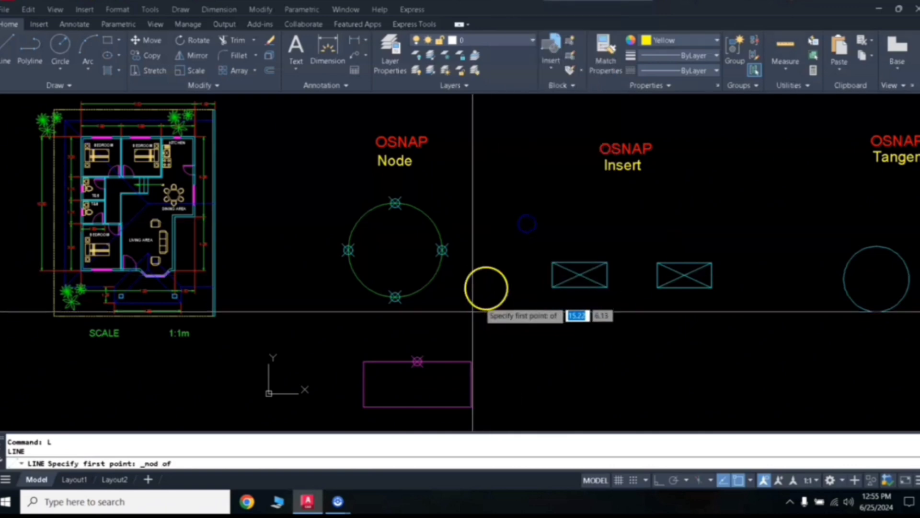
click(418, 359)
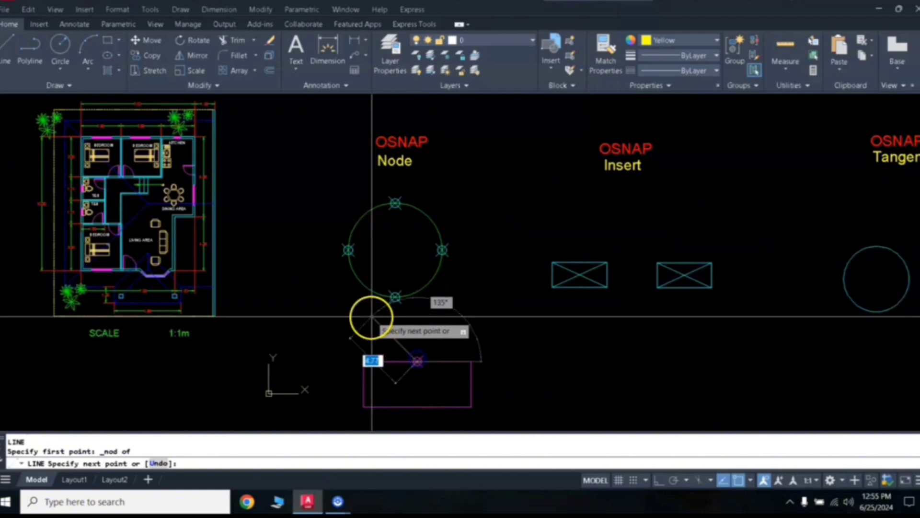
shift+right_click(407, 319)
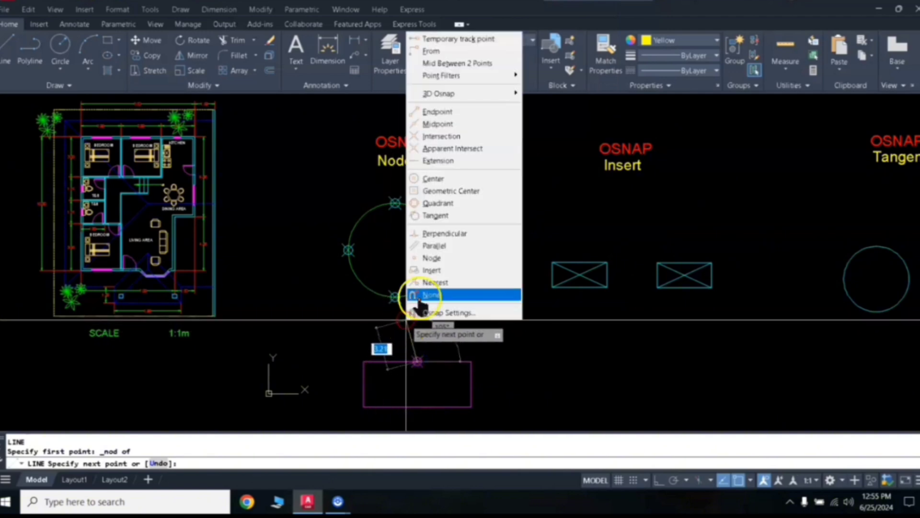
click(431, 259)
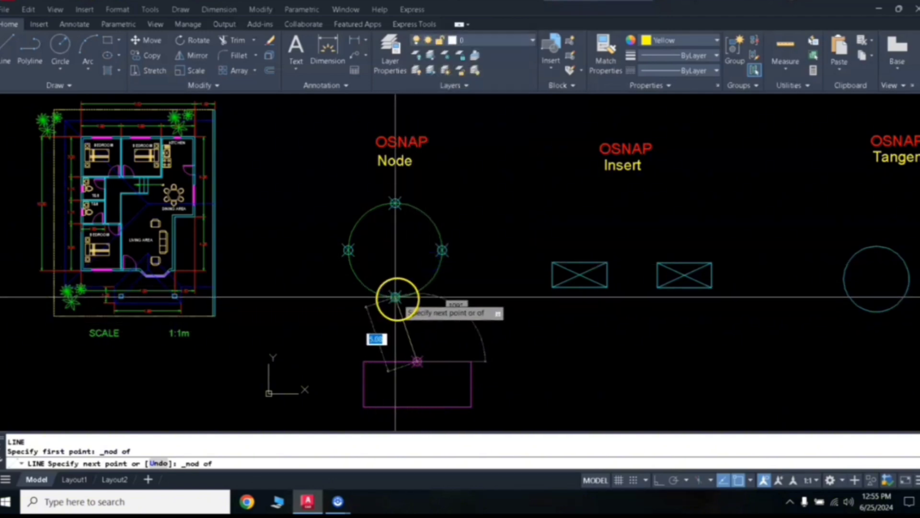
click(395, 297)
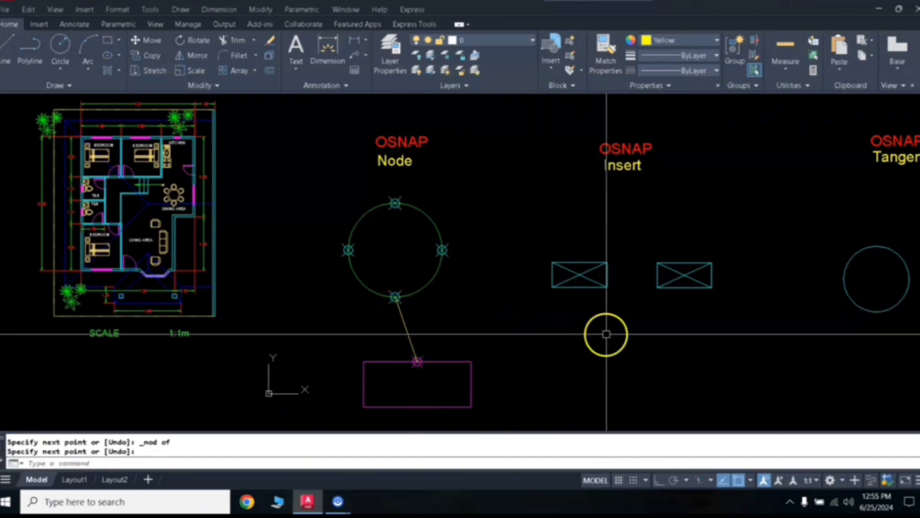
Draw a yellow rectangle below the two crossed boxes in the OSNAP Insert example
middle_drag(607, 332, 478, 318)
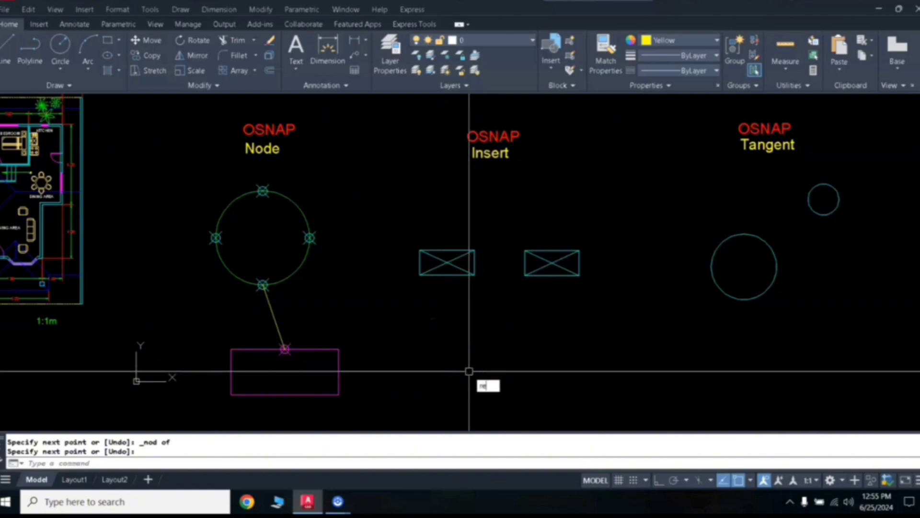
key(Return)
click(464, 337)
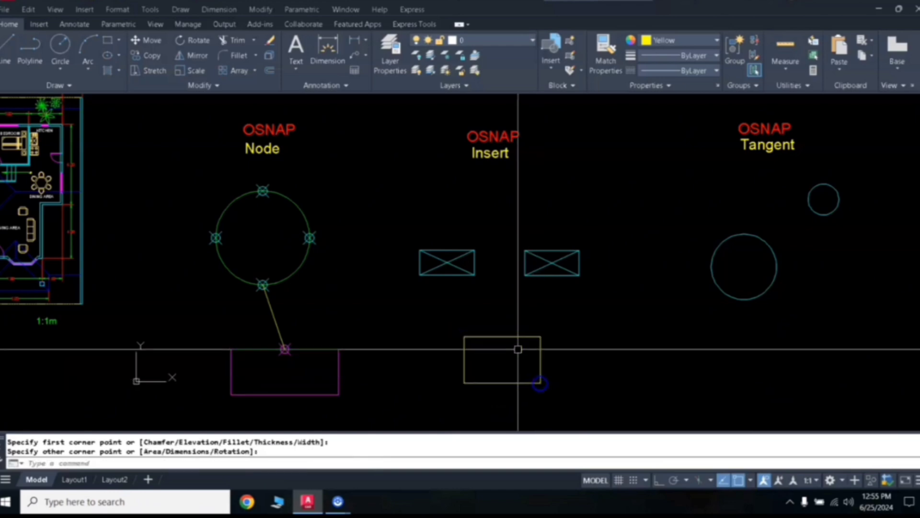
Draw both diagonals of the yellow rectangle with lines between its opposite corners
text(l)
key(Return)
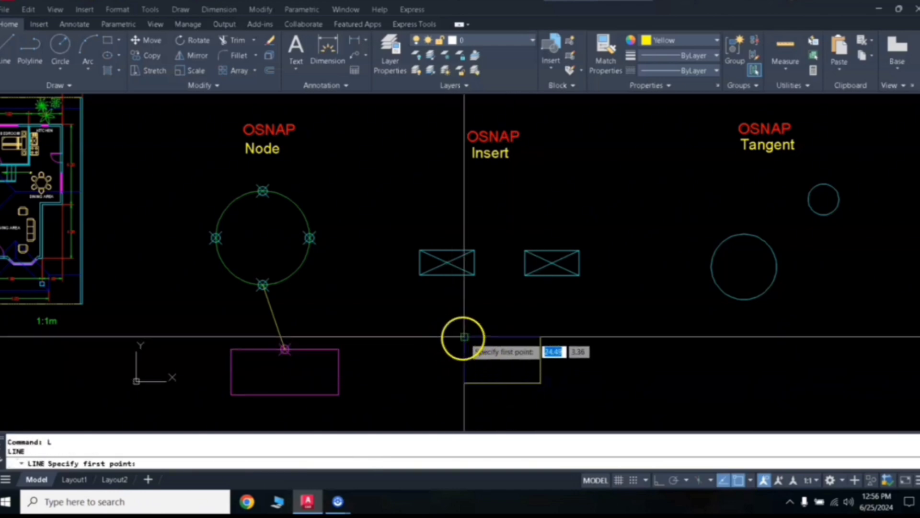
click(464, 337)
click(538, 381)
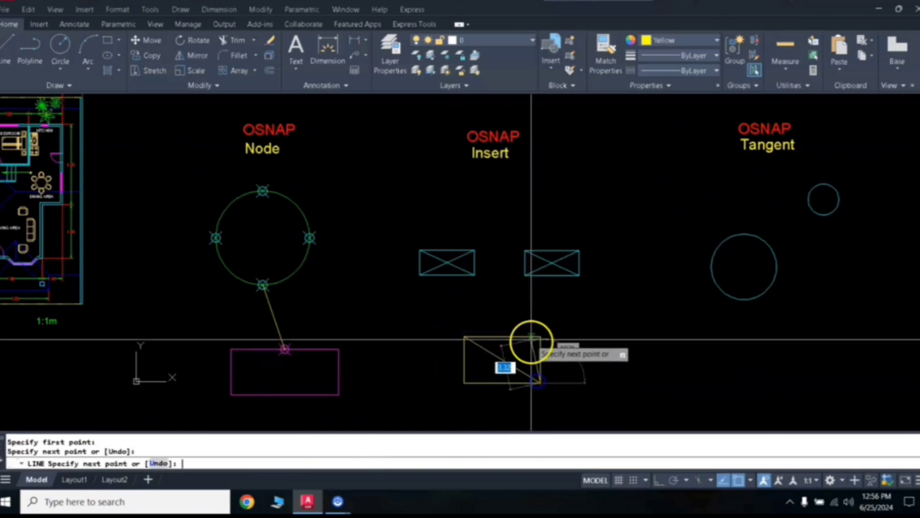
key(Return)
key(Return)
click(540, 337)
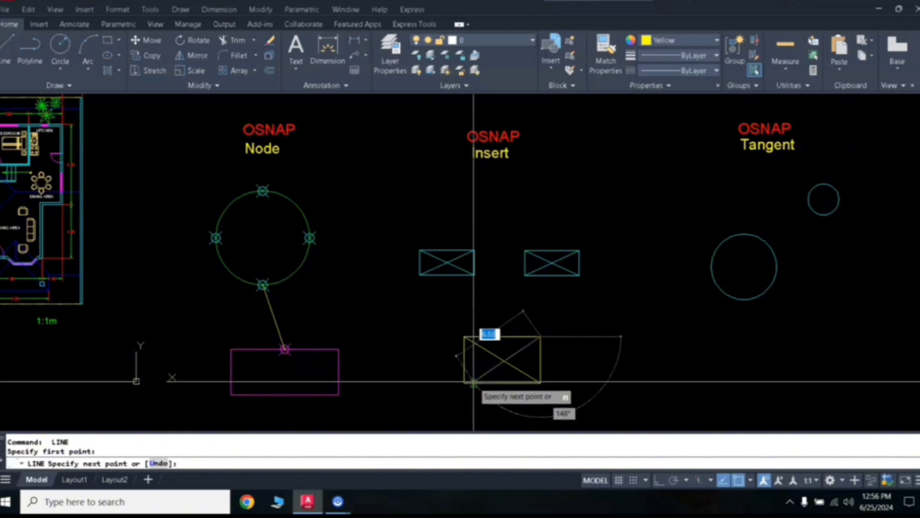
click(464, 382)
key(Return)
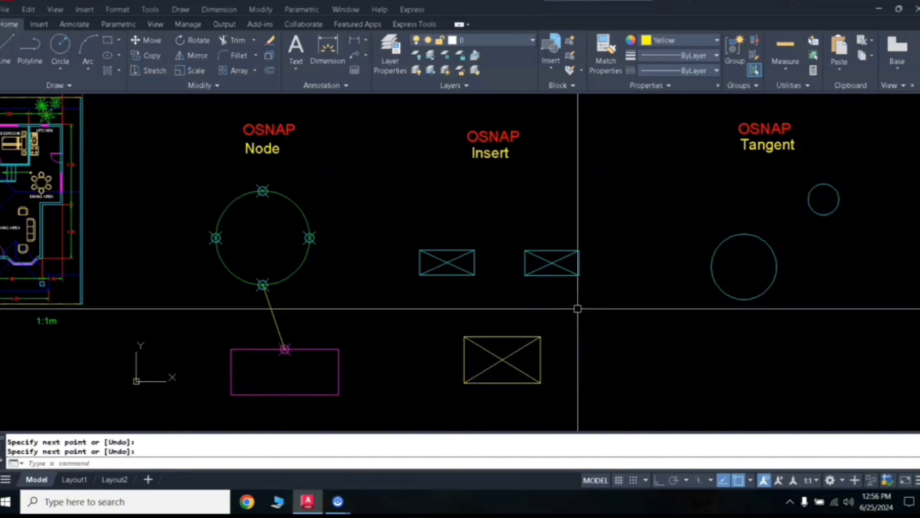
text(BLOCK)
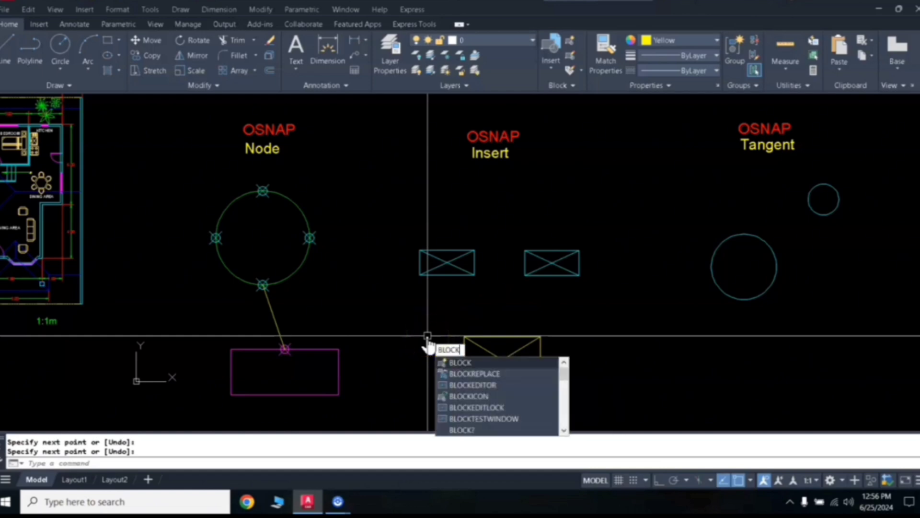
text(S)
key(Return)
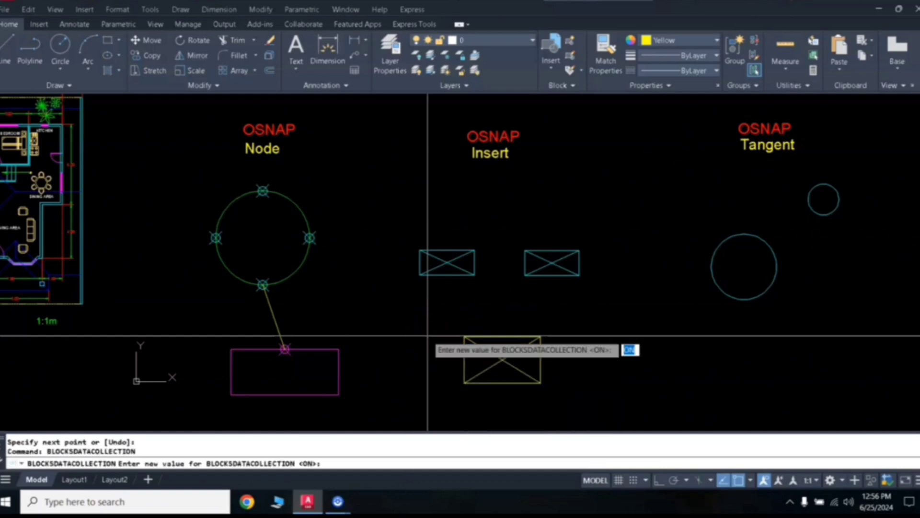
key(Escape)
Start a block definition named "block 3" with its base point where the yellow rectangle's diagonals cross
text(block)
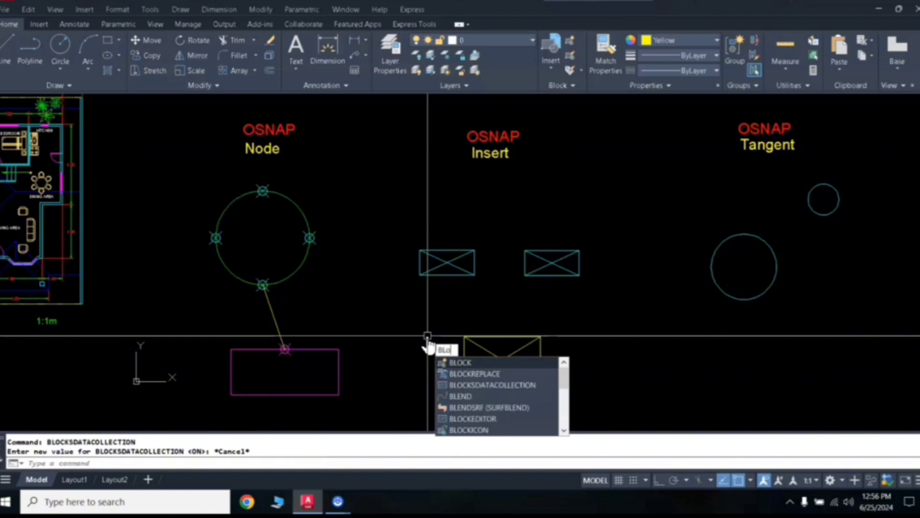
key(Return)
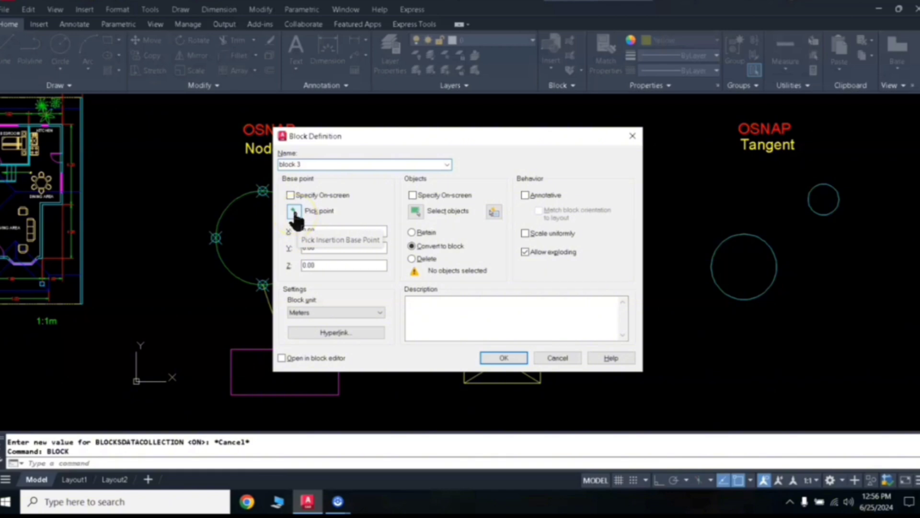
click(295, 212)
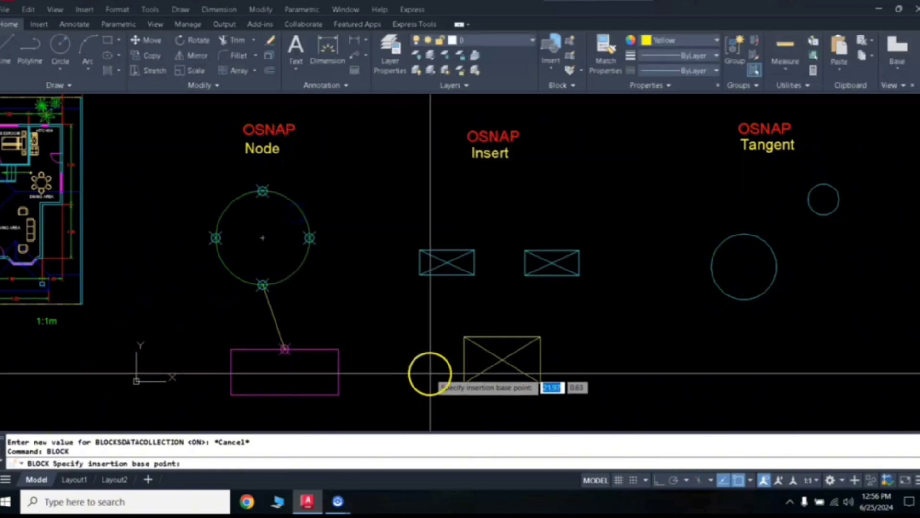
click(502, 359)
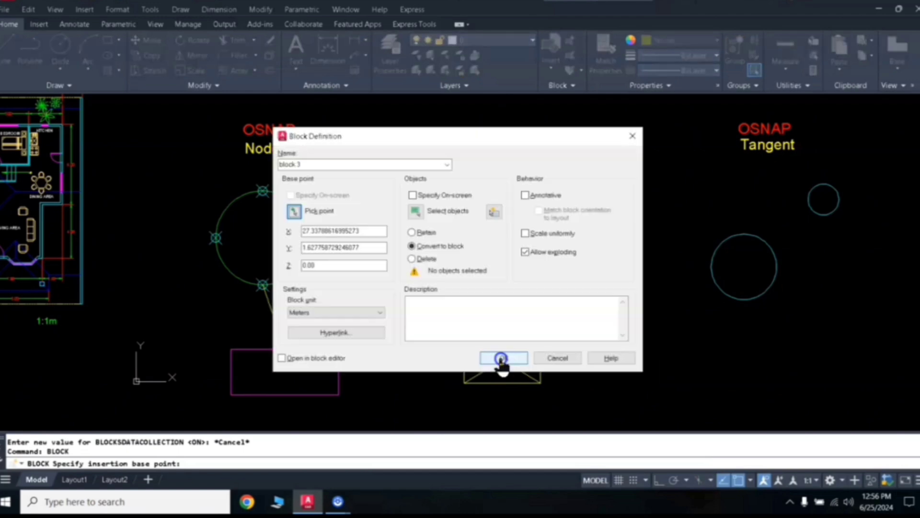
Add the yellow rectangle and its two diagonals to the block, using Convert to block, and create it
click(420, 216)
click(449, 324)
click(569, 400)
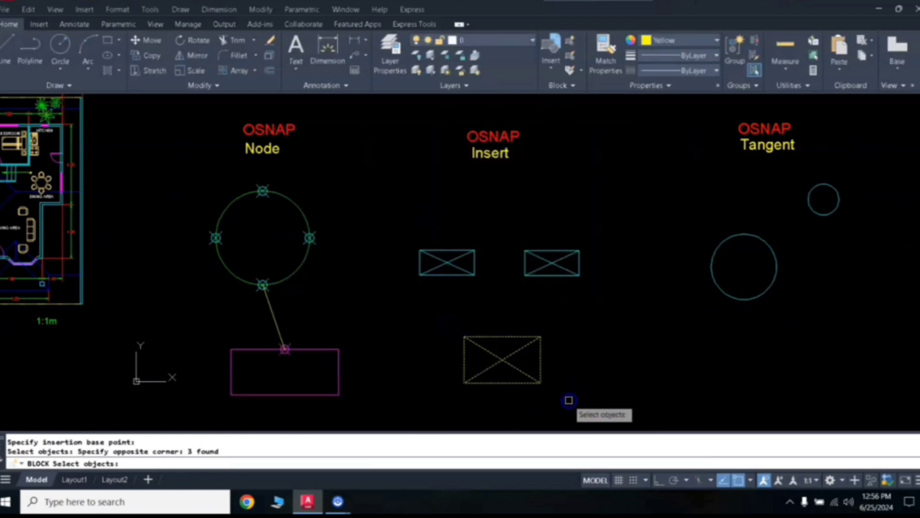
key(Return)
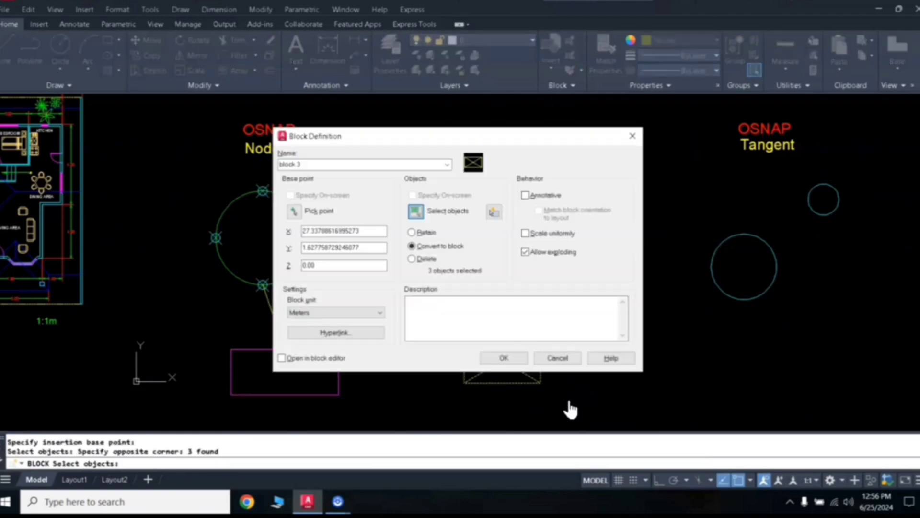
click(506, 360)
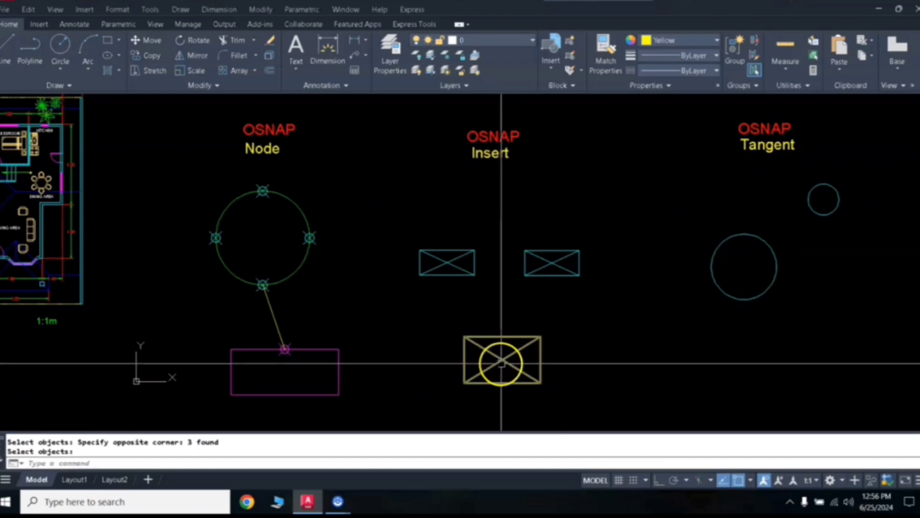
key(Escape)
key(Escape)
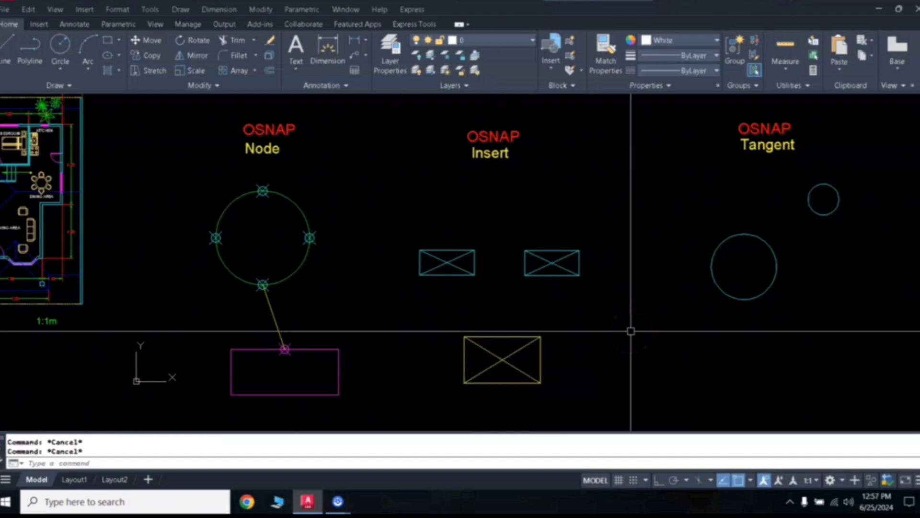
Draw a line from a free point between the Insert and Tangent examples to the yellow block's insertion point using the Insert snap
text(l)
key(Return)
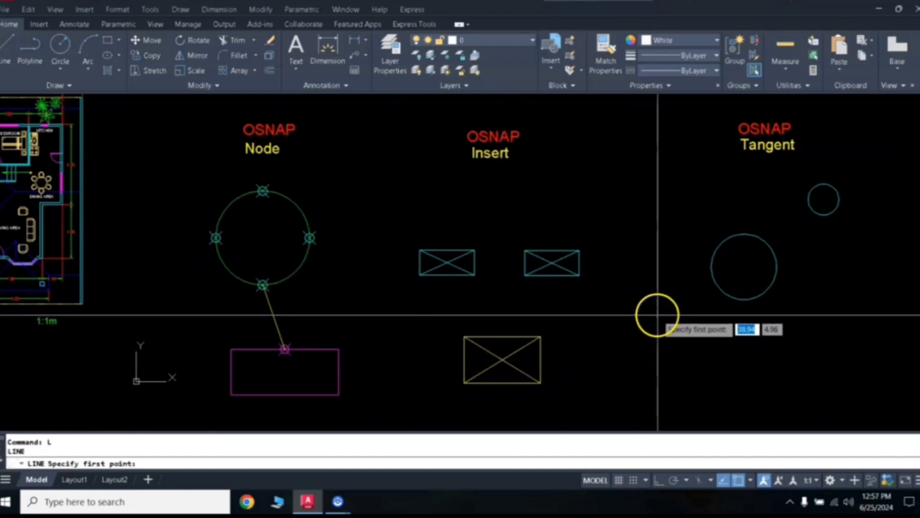
click(658, 315)
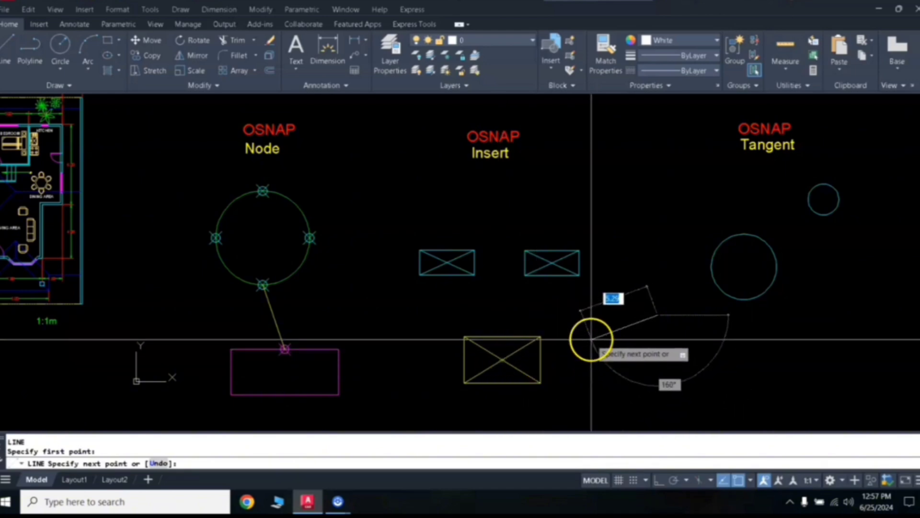
shift+right_click(592, 339)
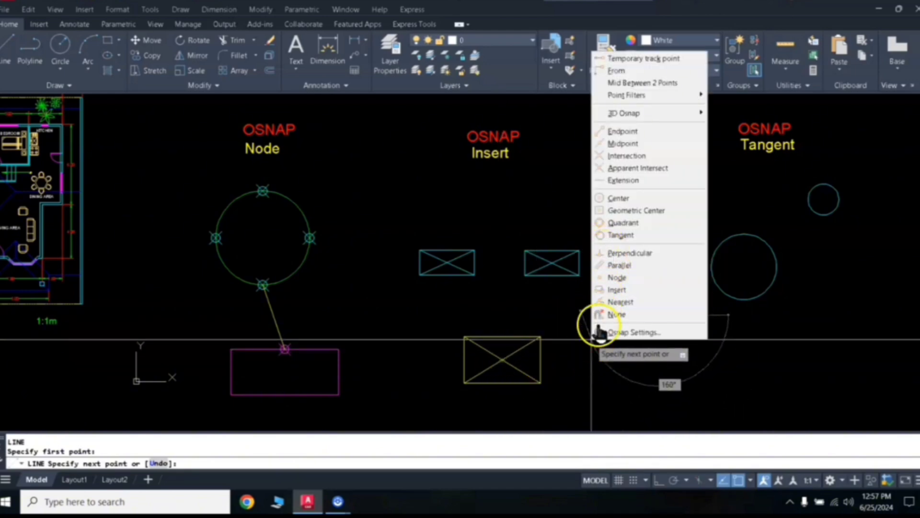
click(623, 289)
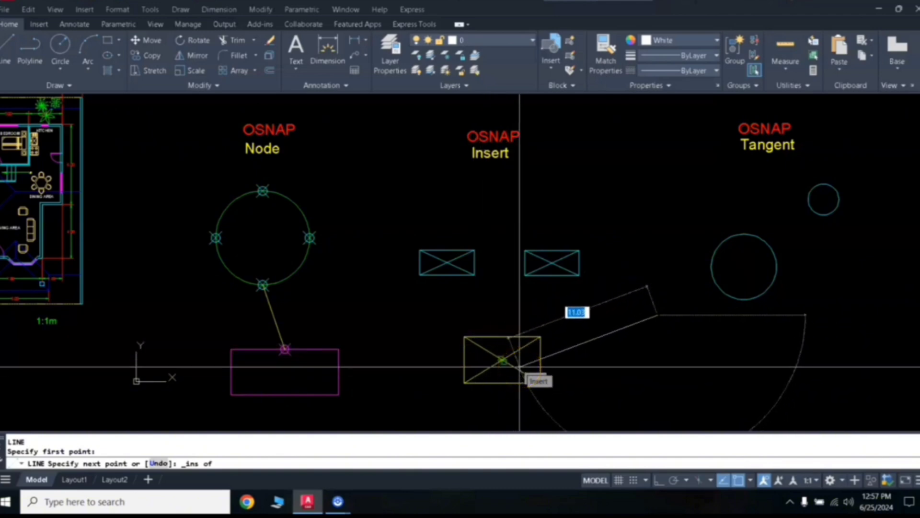
click(520, 366)
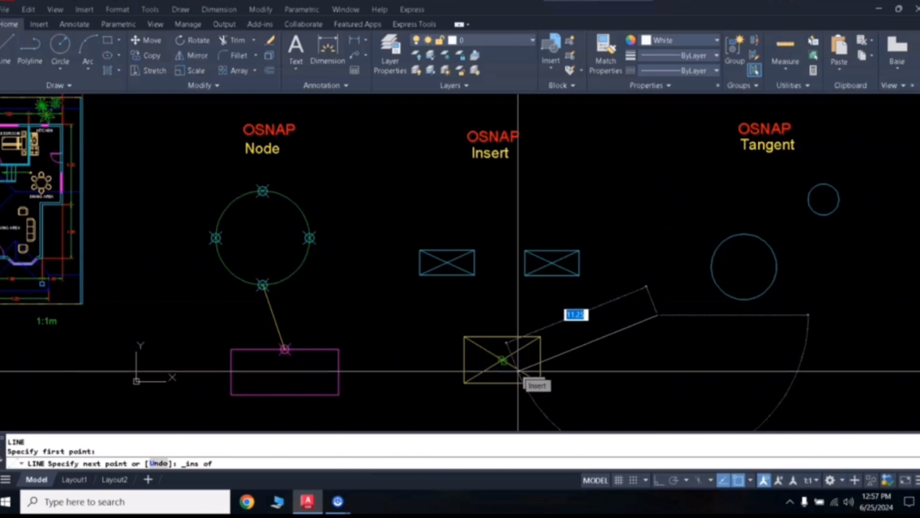
click(518, 371)
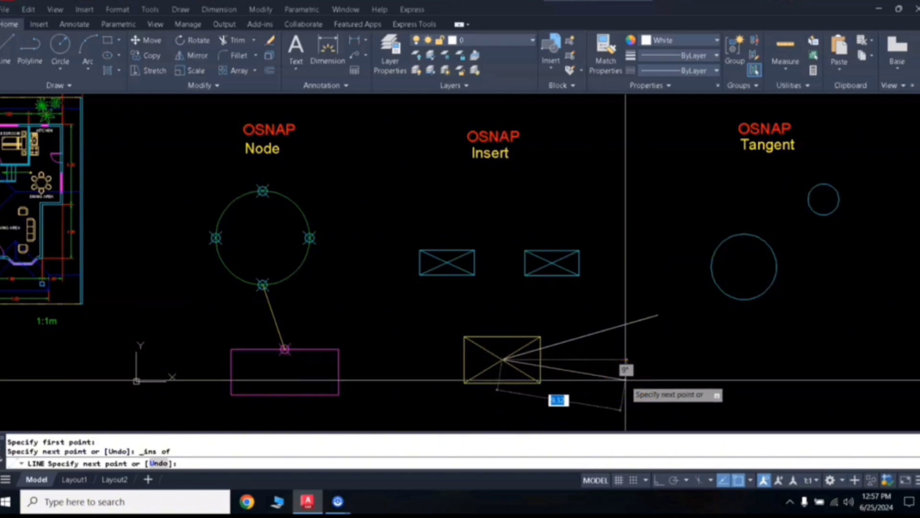
key(Return)
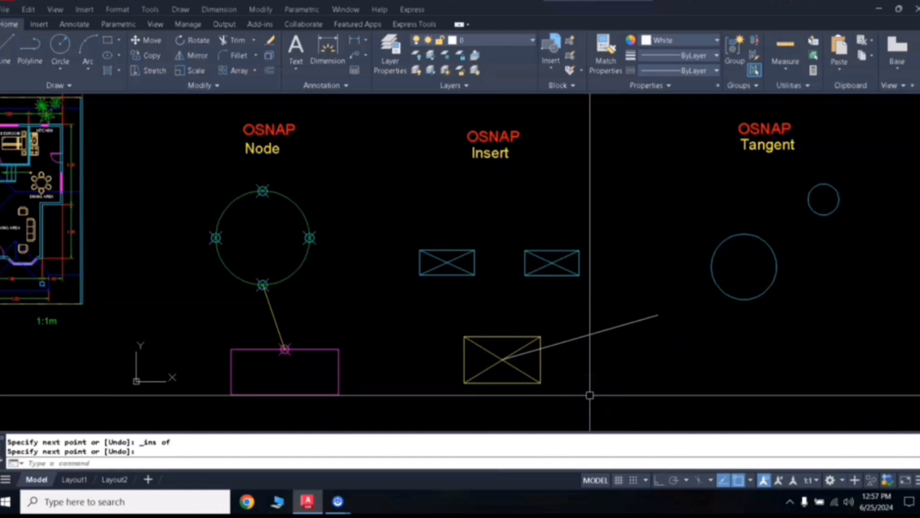
key(Return)
Select the yellow block and both cyan blocks to inspect their insertion point grips
click(499, 359)
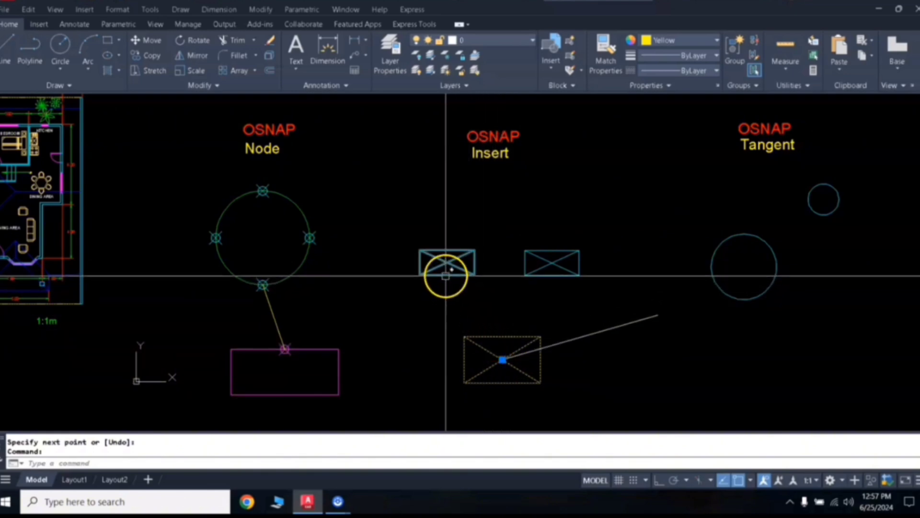
click(446, 269)
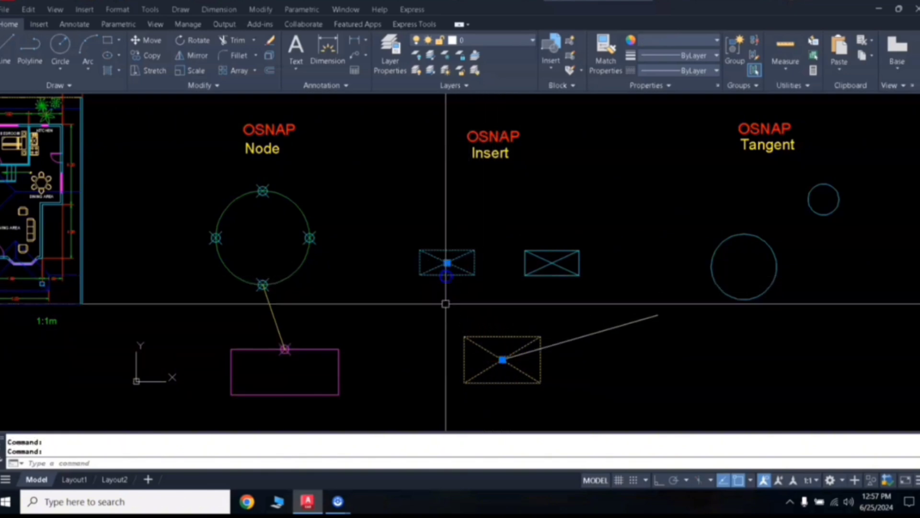
click(540, 268)
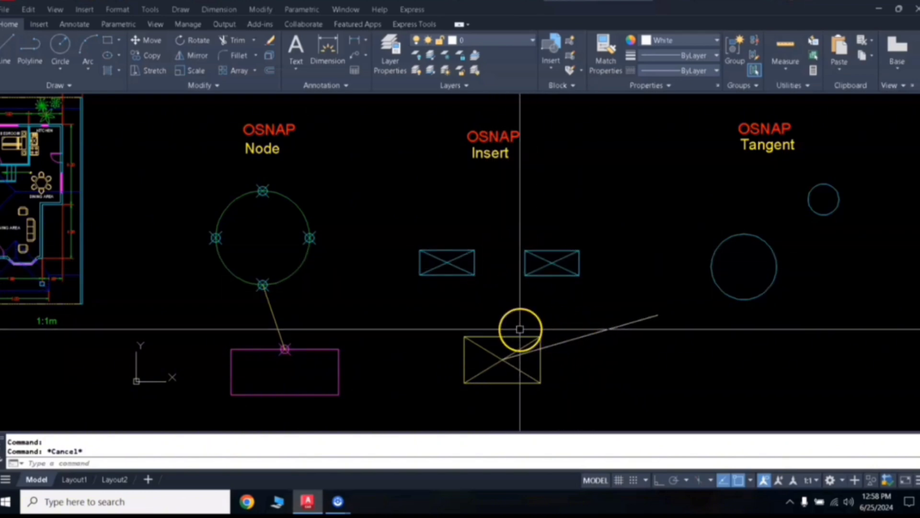
Move the right cyan block up and to the right, using the Insert snap to pick its insertion point as base point
text(m)
key(Return)
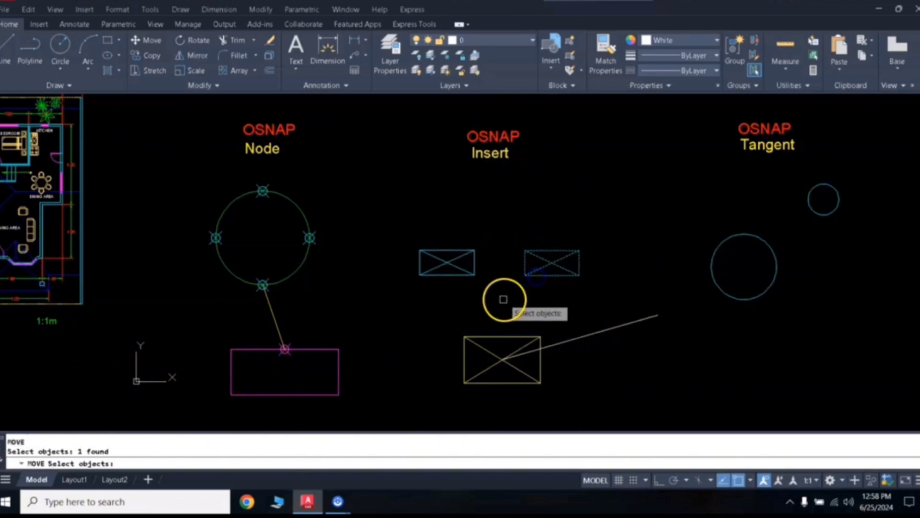
key(Return)
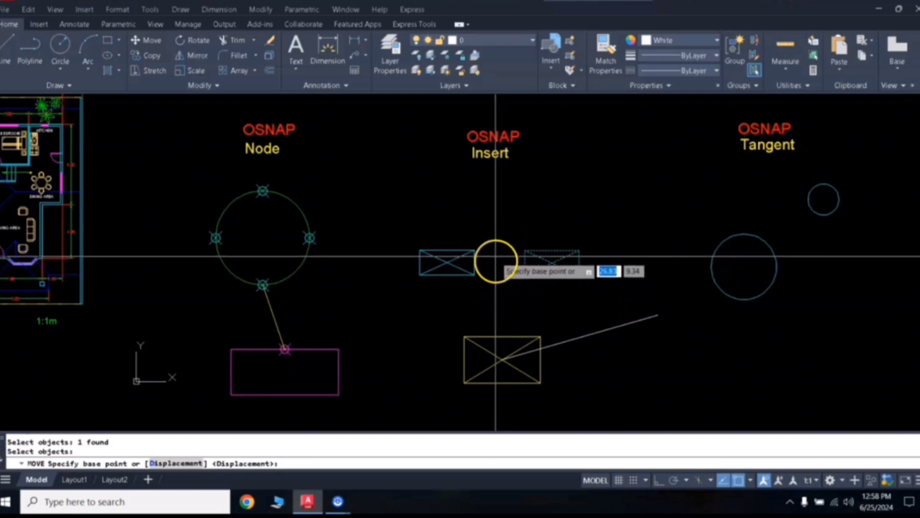
shift+right_click(495, 219)
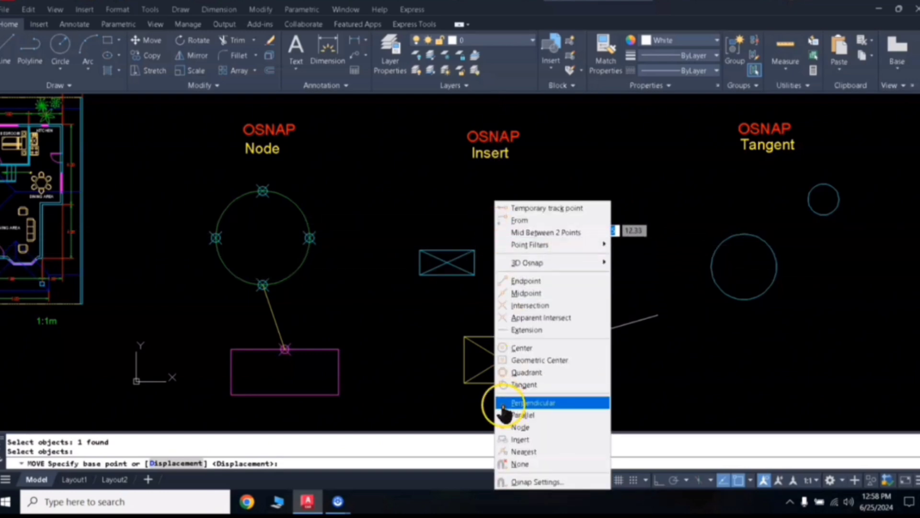
click(522, 441)
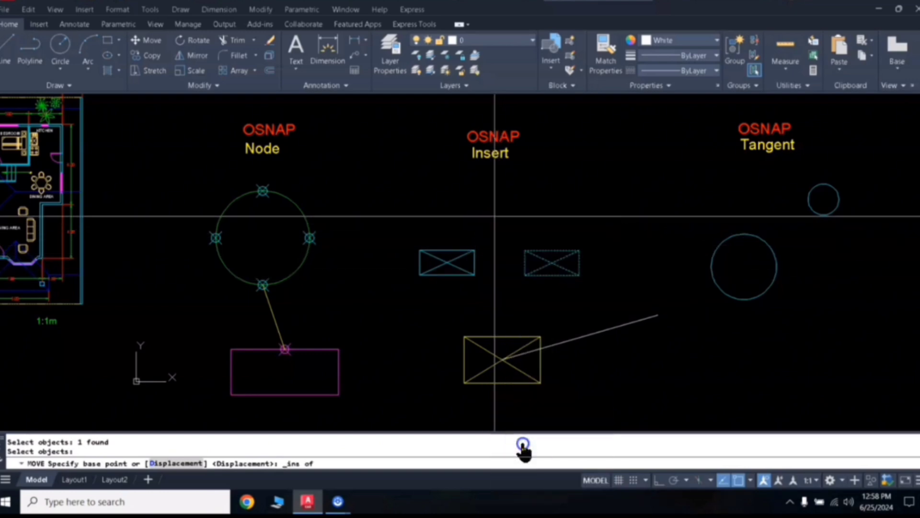
click(523, 267)
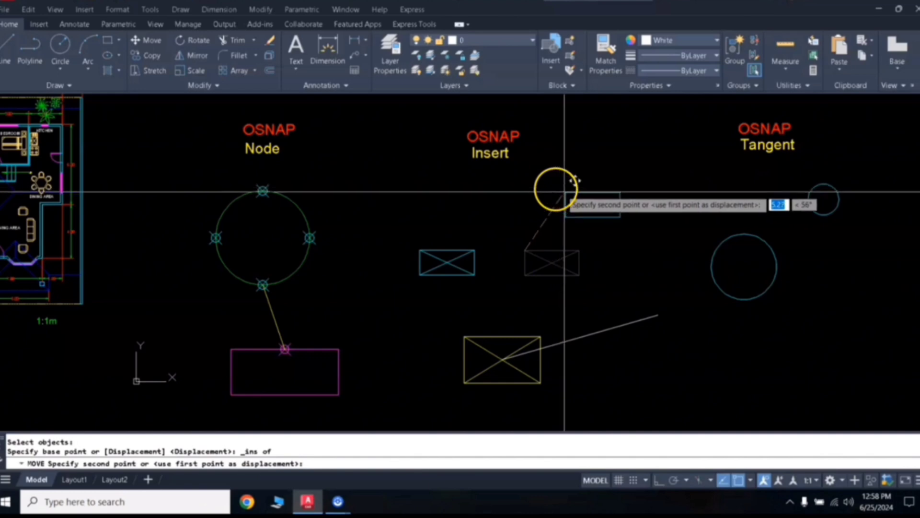
click(582, 181)
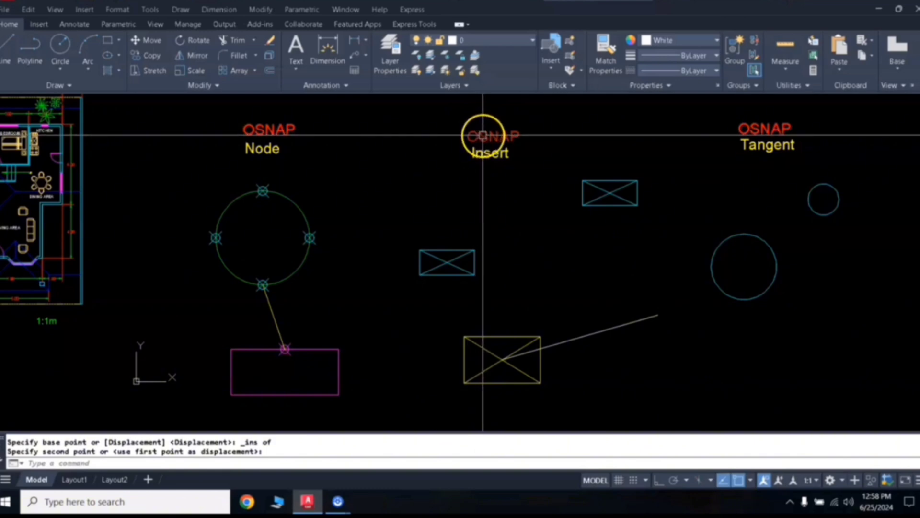
Draw a line tangent to the upper sides of the large and small circles in the OSNAP Tangent example, using Tangent snaps
mouse_move(670, 213)
middle_down()
mouse_move(554, 211)
mouse_move(583, 218)
mouse_move(495, 222)
middle_up()
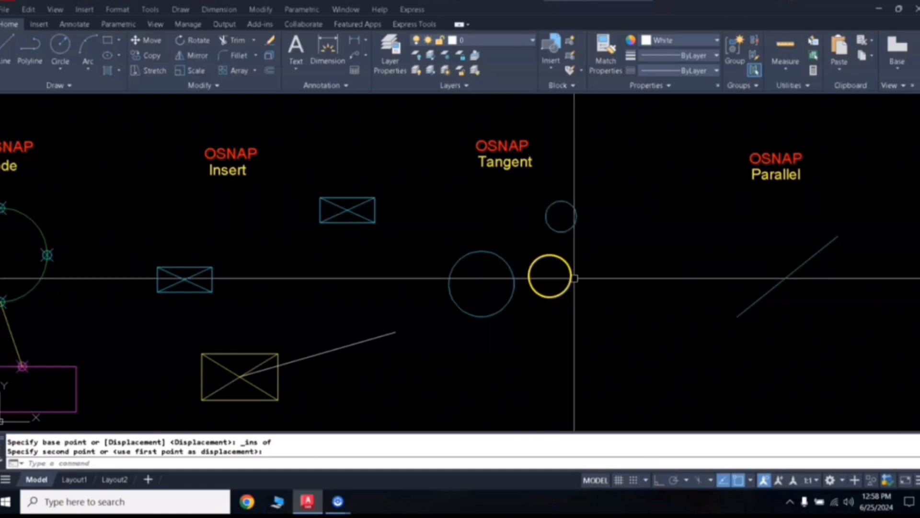
key(Escape)
text(L)
key(Return)
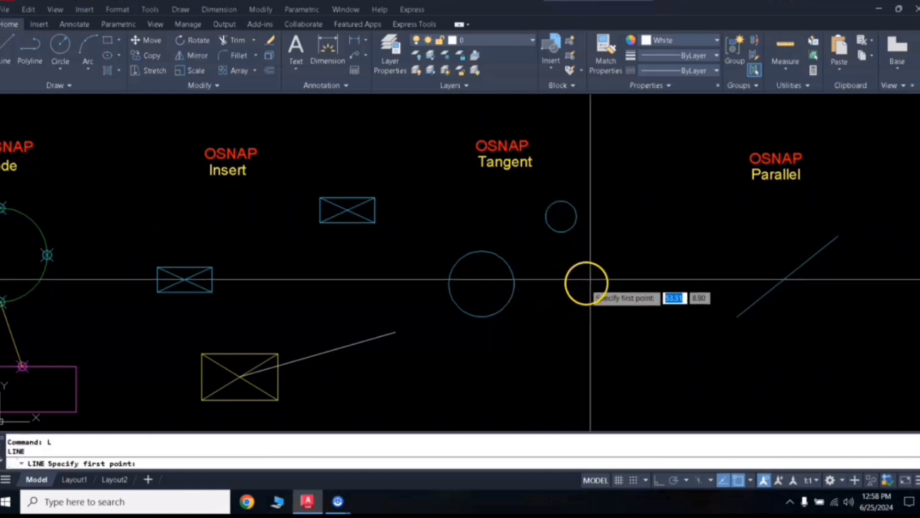
shift+right_click(647, 252)
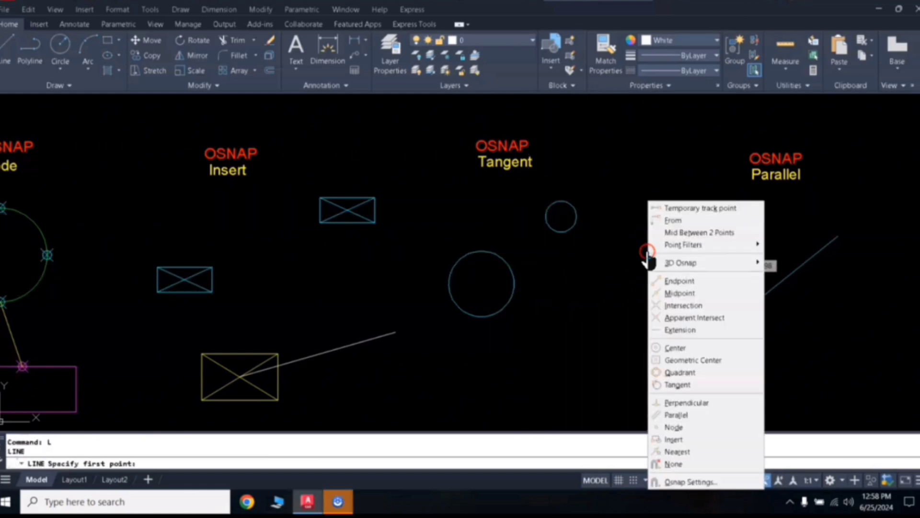
click(678, 384)
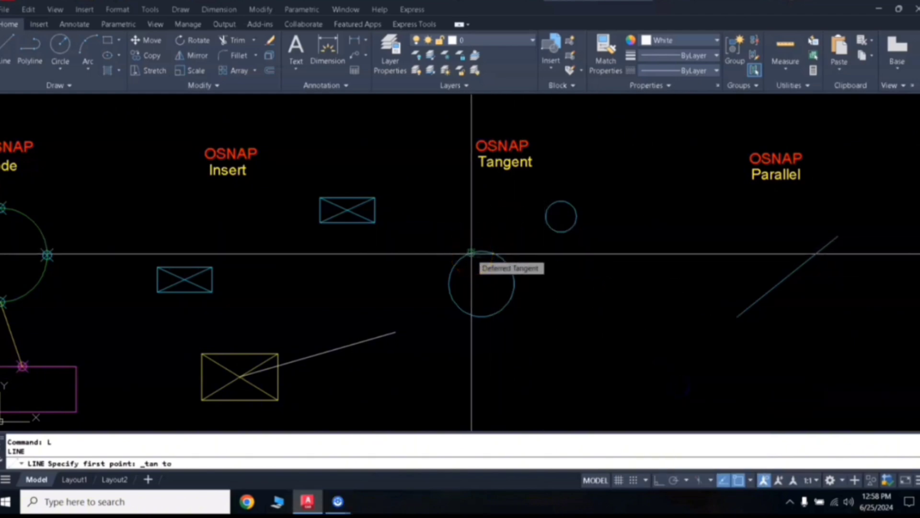
shift+right_click(514, 192)
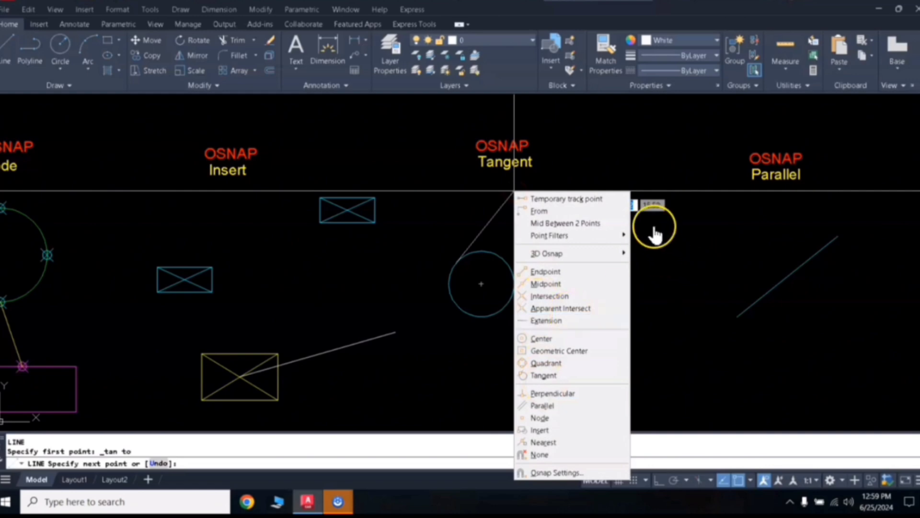
click(548, 376)
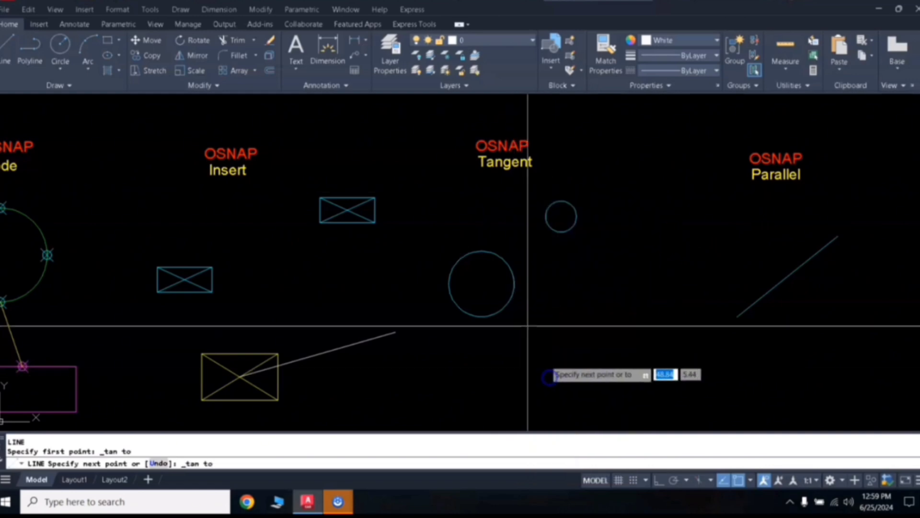
click(545, 206)
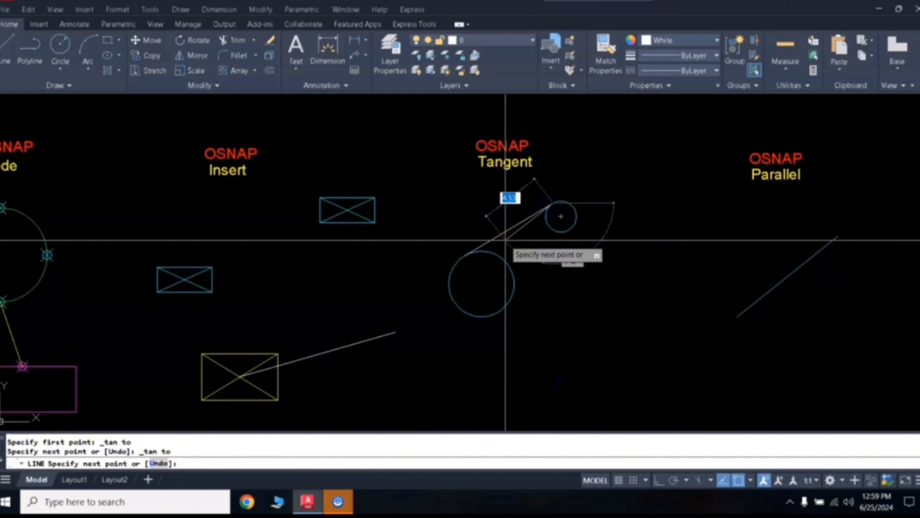
click(477, 254)
key(Return)
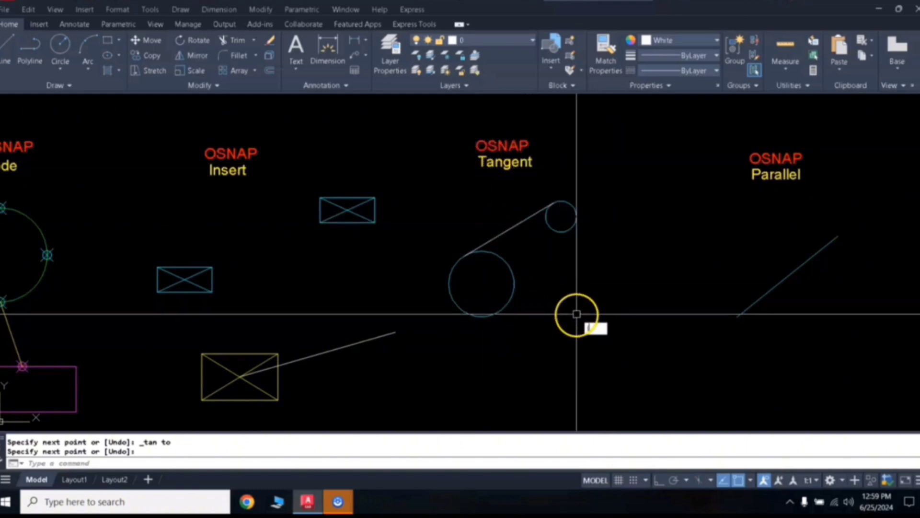
Draw a second line with Tangent snaps from the large circle's lower right side to the small circle's lower right side
shift+right_click(622, 258)
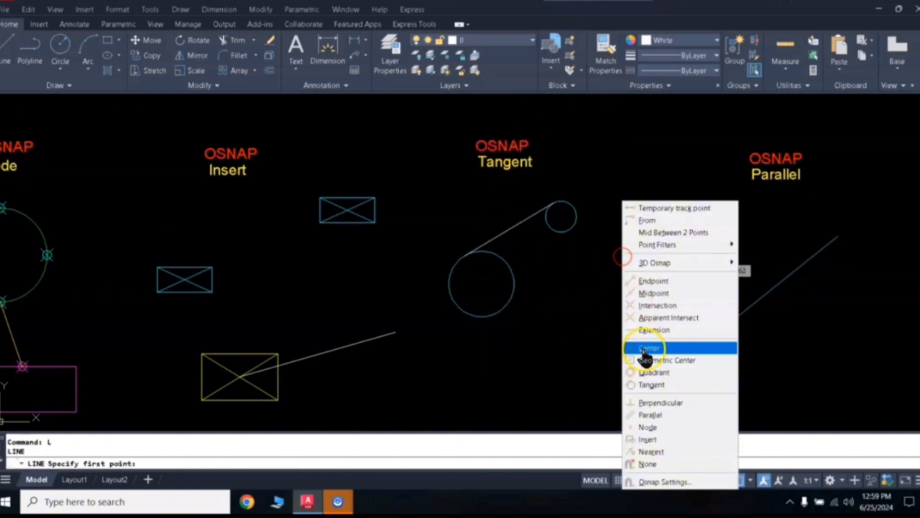
click(651, 384)
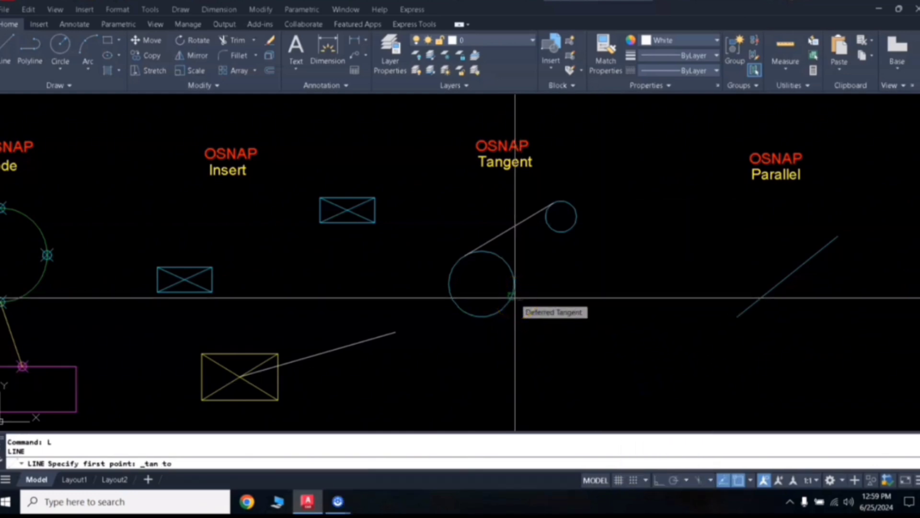
shift+right_click(605, 277)
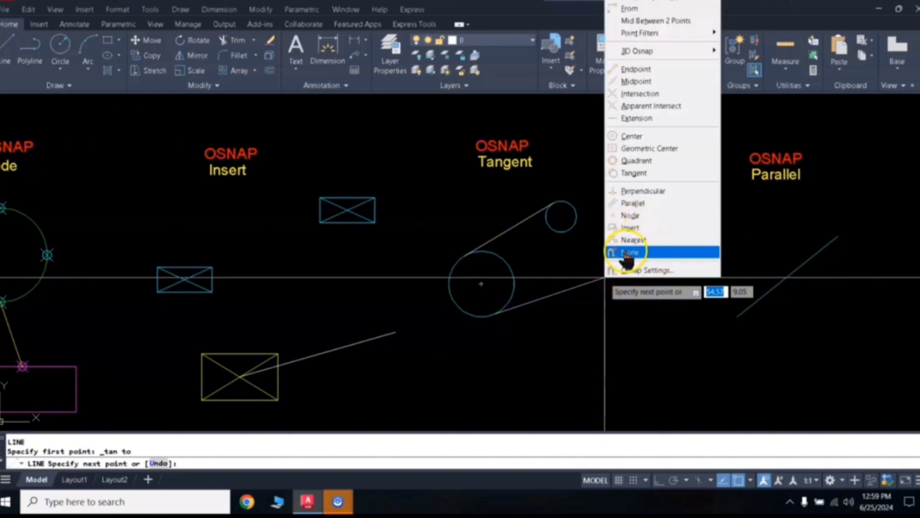
click(635, 174)
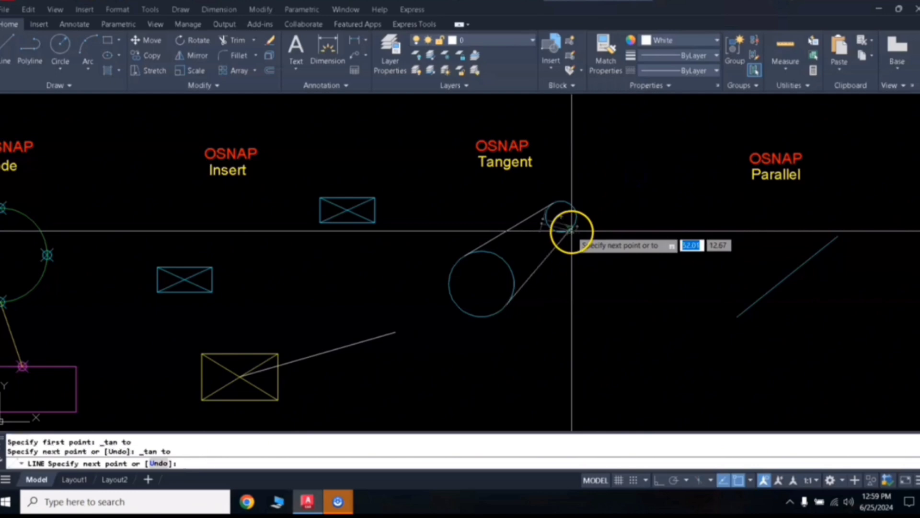
click(599, 254)
key(Return)
Examine up close where the lower tangent line touches both circles, and bring the OSNAP Parallel example into view
scroll(566, 222, up, 6)
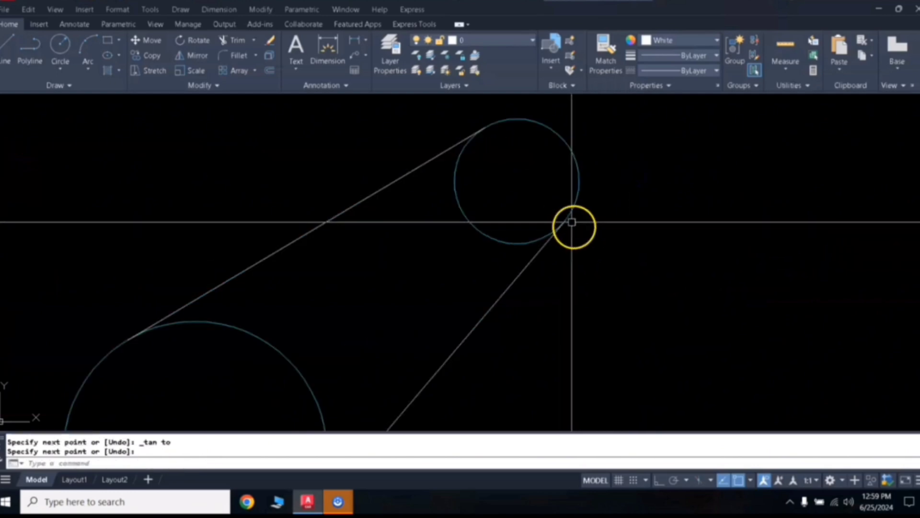
scroll(572, 221, up, 6)
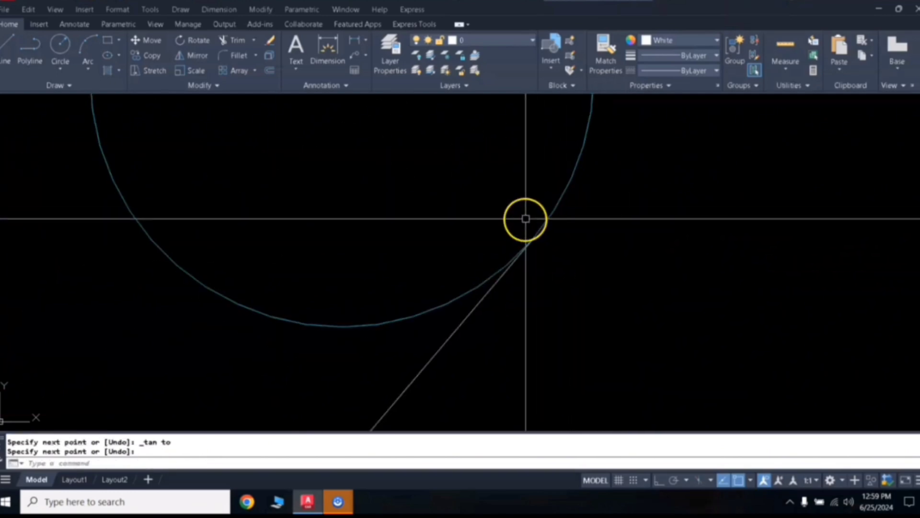
scroll(530, 248, down, 10)
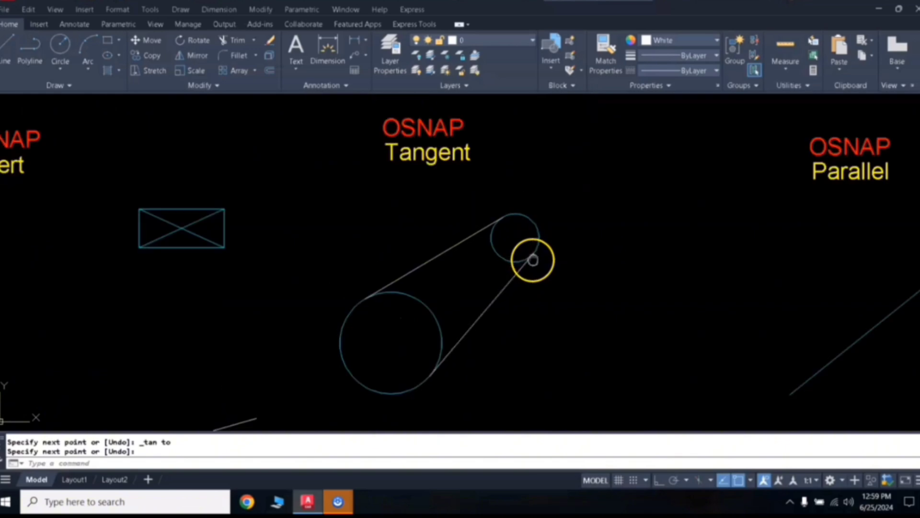
scroll(453, 323, up, 8)
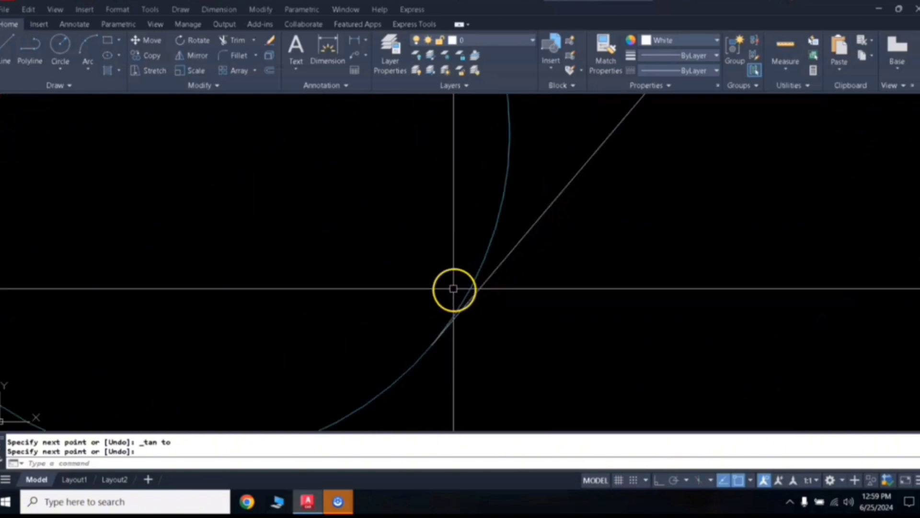
scroll(454, 288, down, 6)
scroll(512, 240, down, 4)
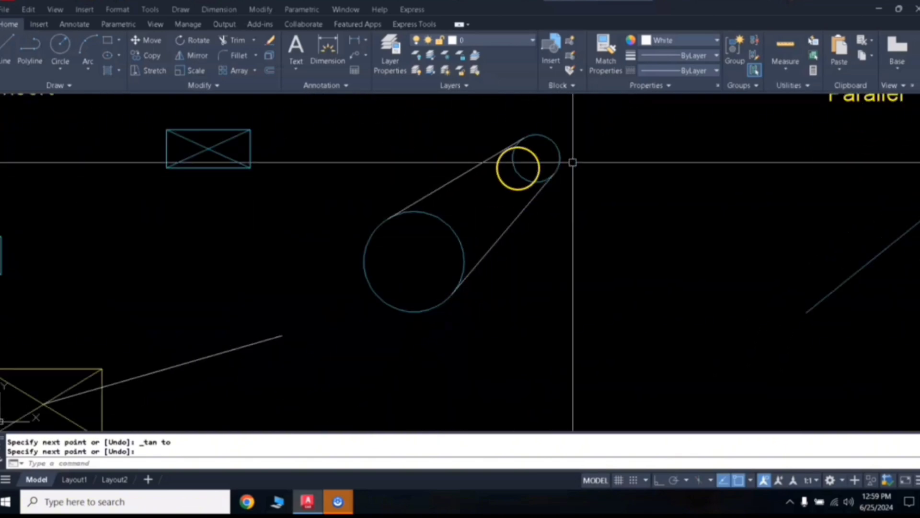
middle_drag(620, 220, 480, 270)
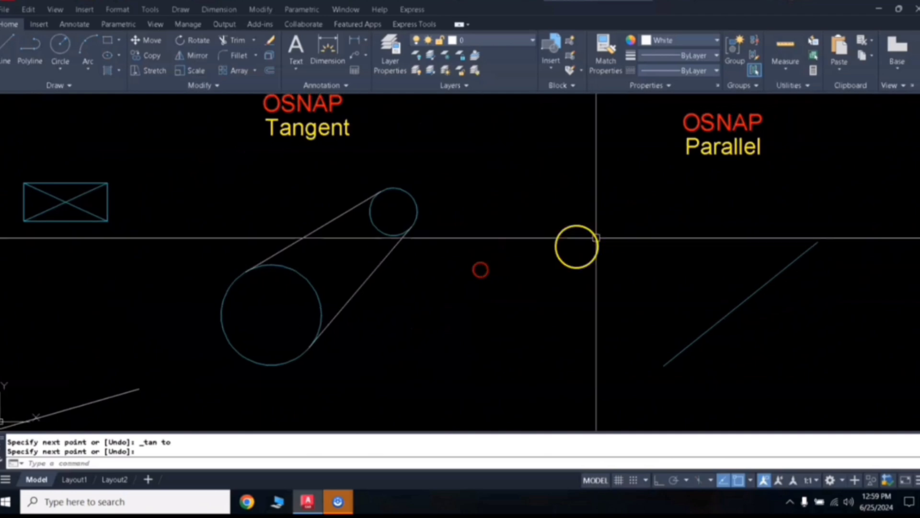
mouse_move(597, 238)
middle_down()
mouse_move(524, 216)
mouse_move(484, 230)
mouse_move(502, 215)
middle_up()
scroll(496, 234, down, 3)
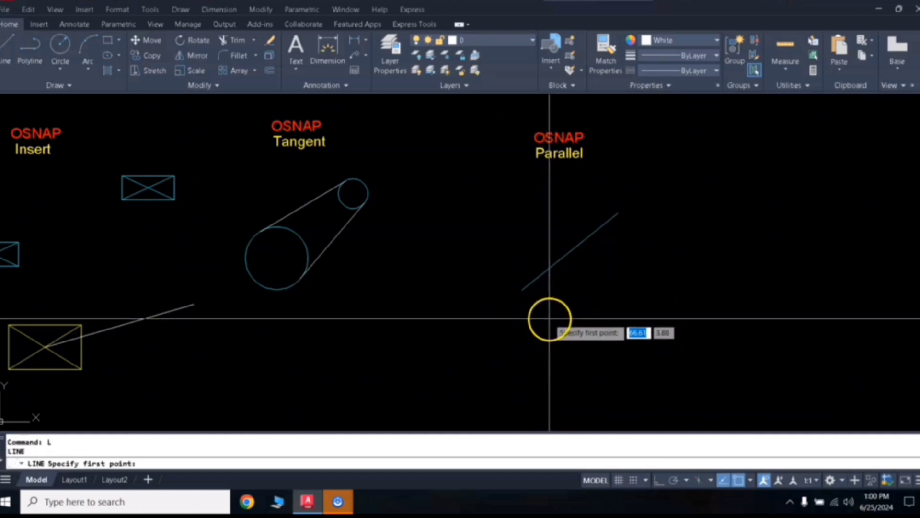
Draw a line below the existing diagonal line in the OSNAP Parallel example, using the Parallel snap to match its direction
click(550, 319)
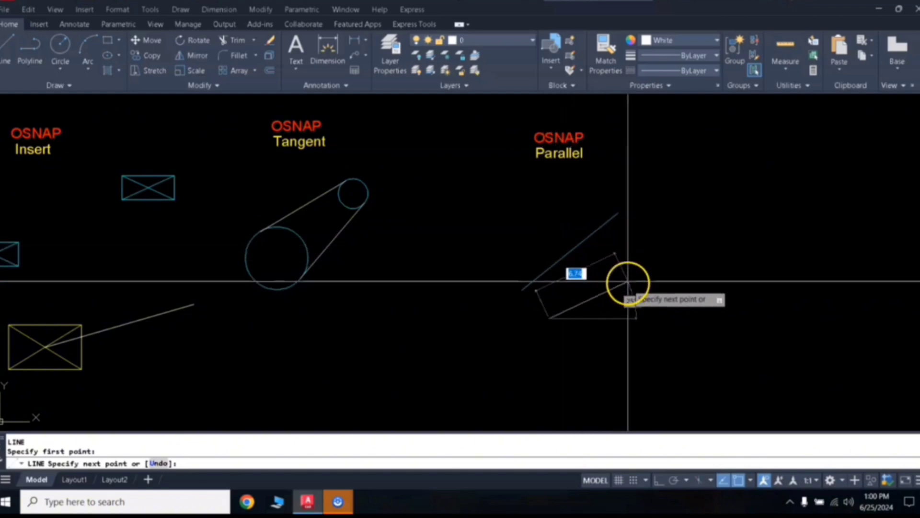
shift+right_click(630, 261)
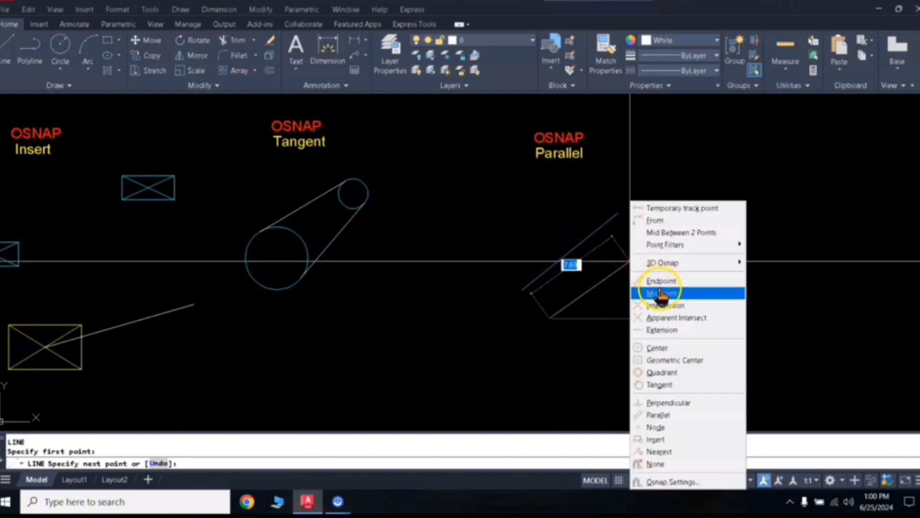
click(659, 415)
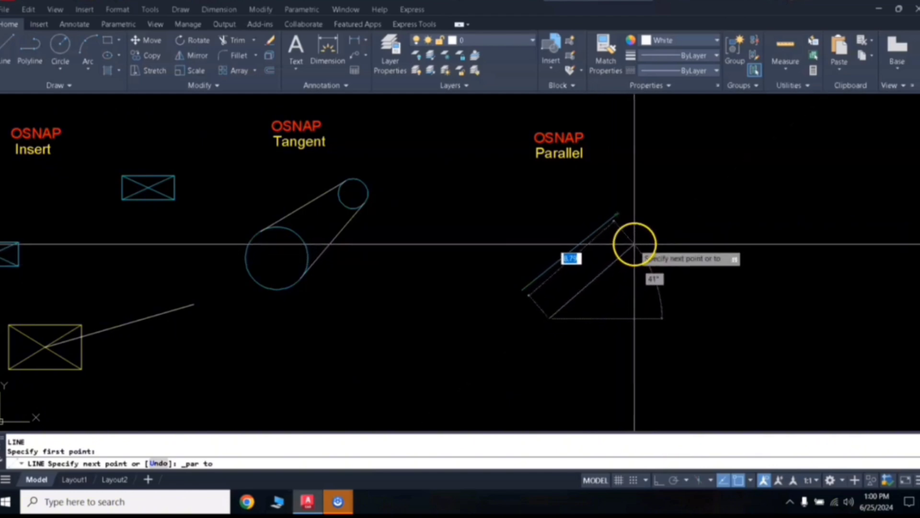
click(673, 220)
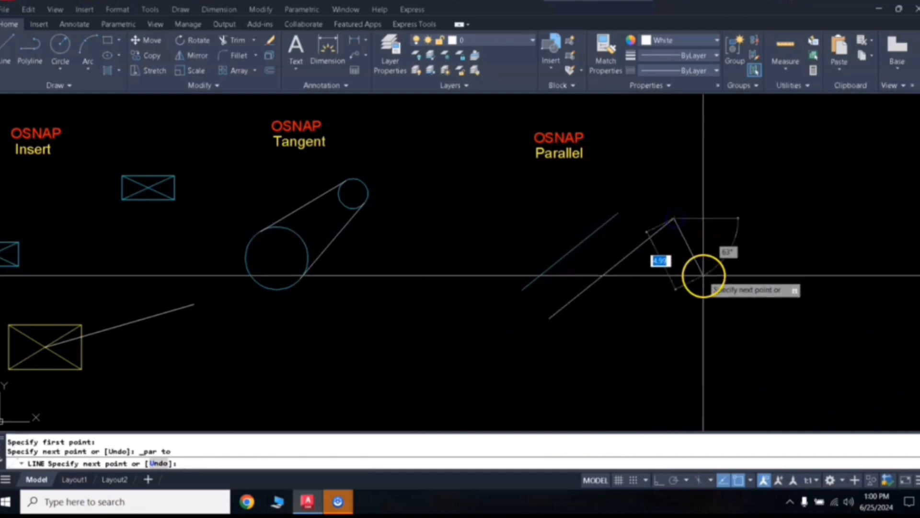
key(Return)
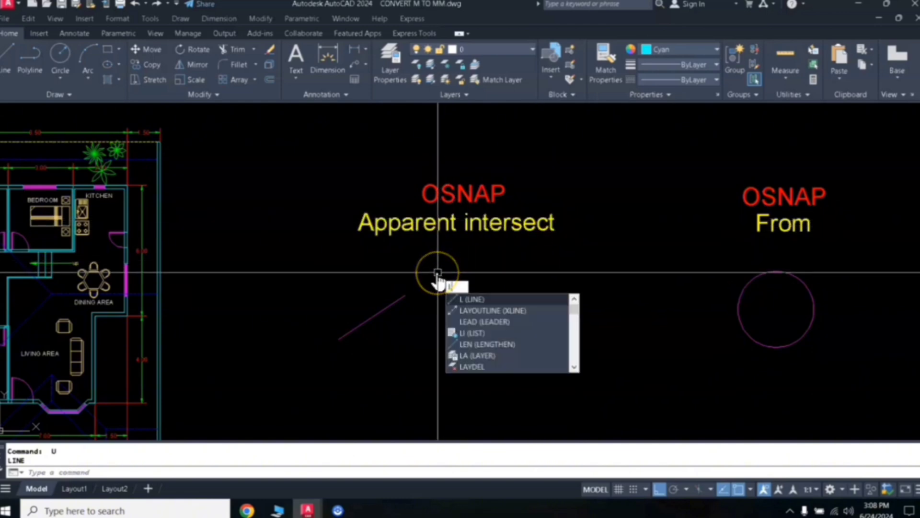
Draw a short vertical line upward from the apparent intersection of the two magenta lines, using the Apparent Intersect snap
key(Return)
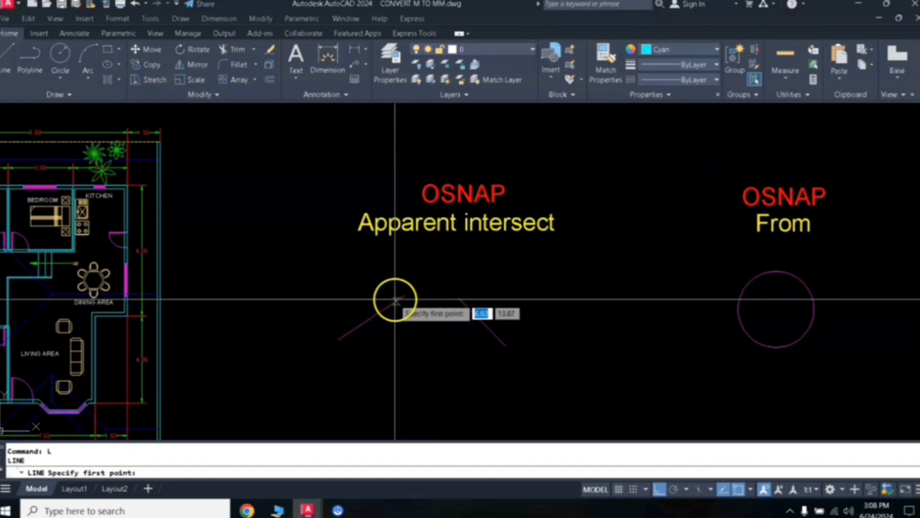
shift+right_click(329, 281)
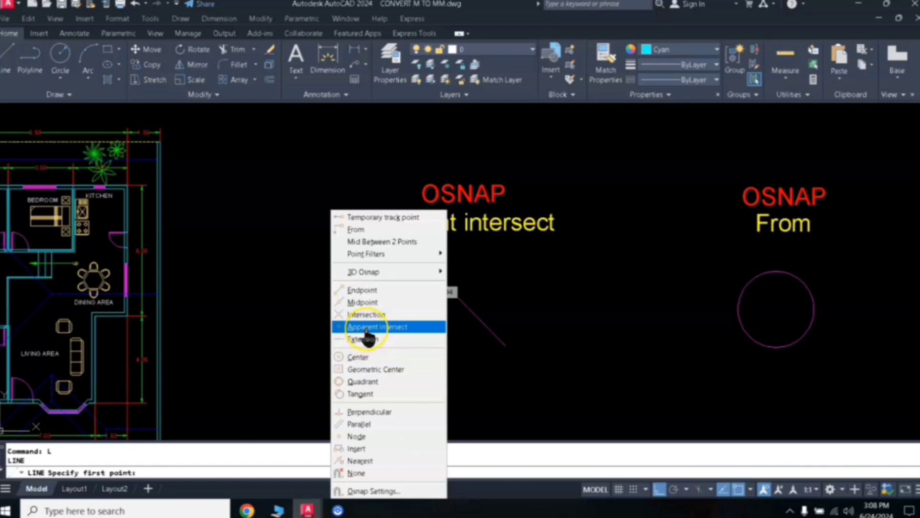
click(367, 328)
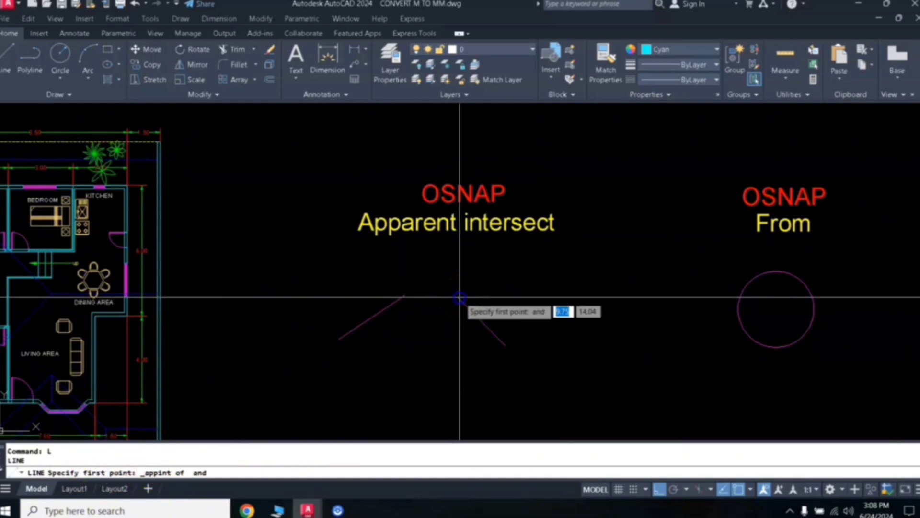
click(403, 297)
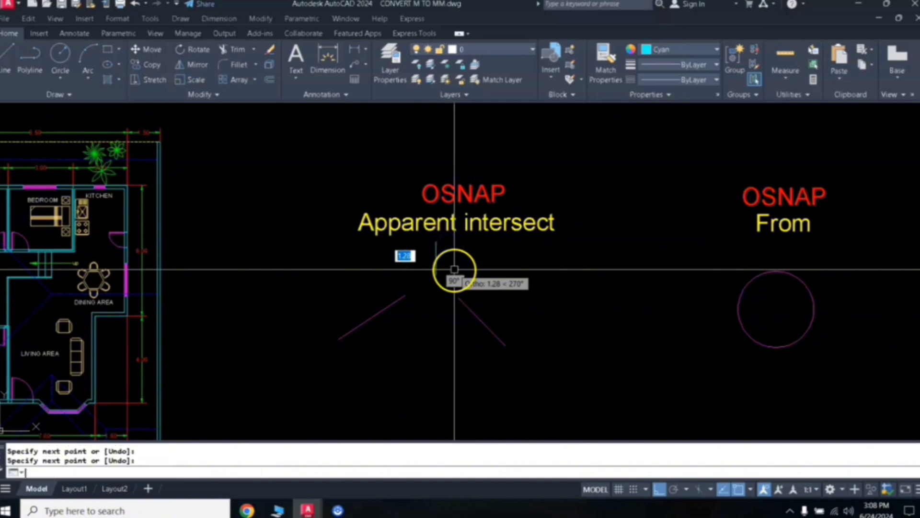
key(Return)
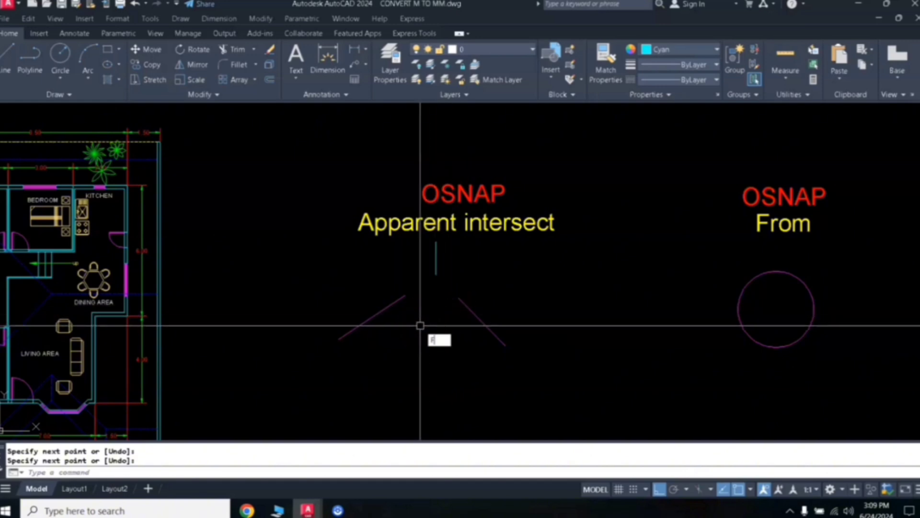
Join the two magenta lines into a sharp corner with a zero-radius Fillet and check where it meets the cyan line
key(Return)
click(392, 302)
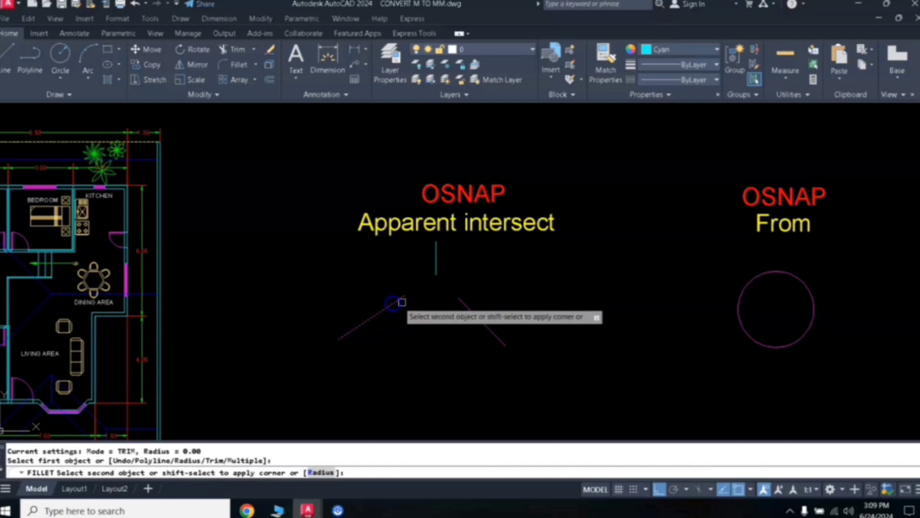
click(461, 302)
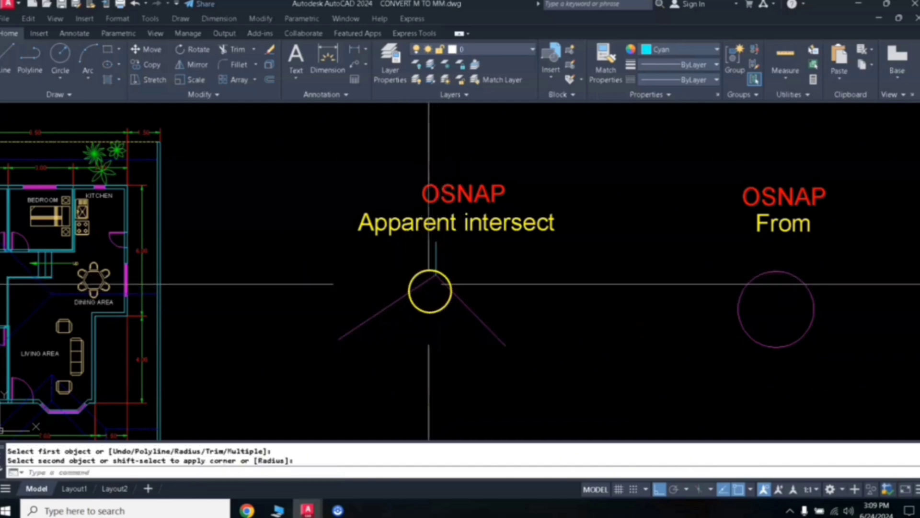
scroll(440, 266, up, 3)
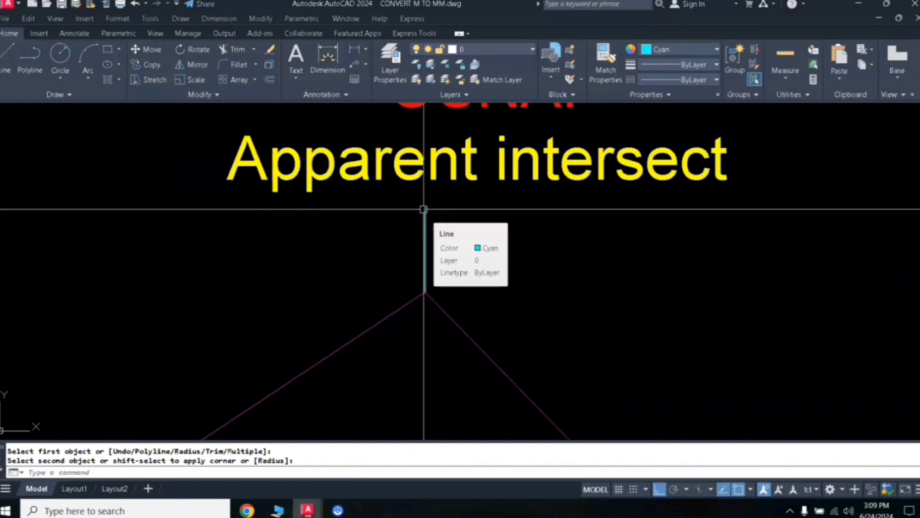
scroll(424, 209, down, 3)
middle_drag(438, 214, 427, 273)
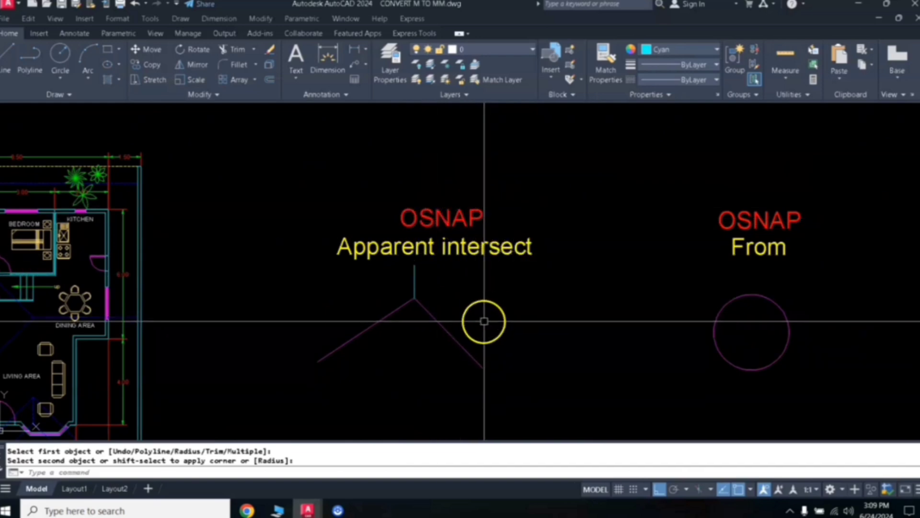
Copy the OSNAP From circle by its left quadrant, placing it 2 units right of the original's right quadrant with the From snap
mouse_move(594, 321)
middle_down()
mouse_move(602, 312)
mouse_move(389, 309)
middle_up()
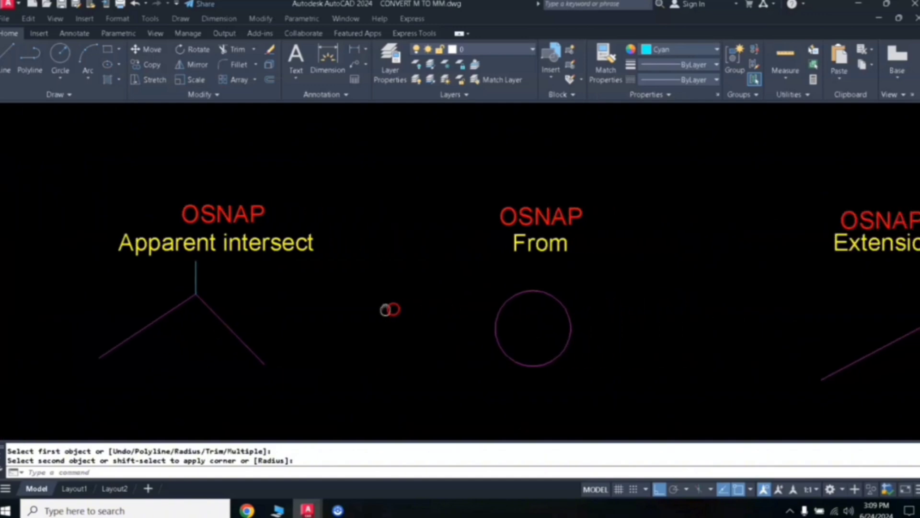
scroll(426, 273, down, 3)
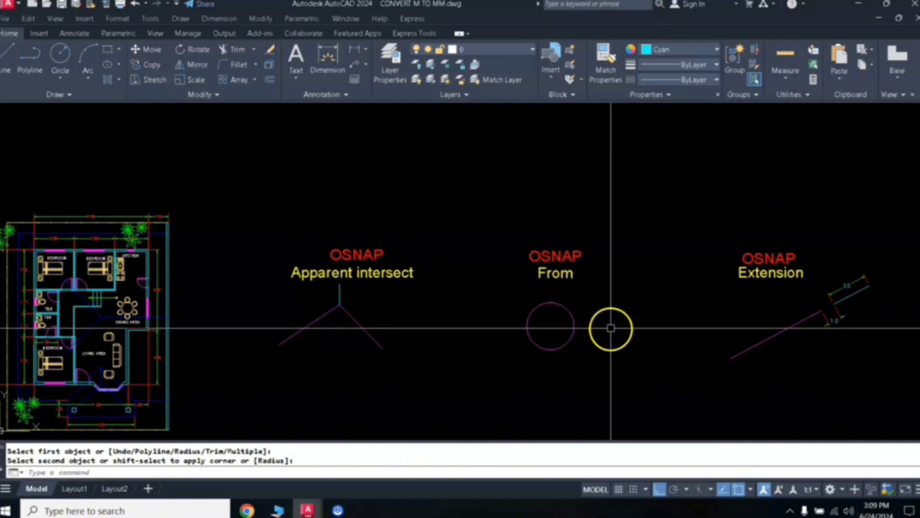
scroll(580, 323, up, 2)
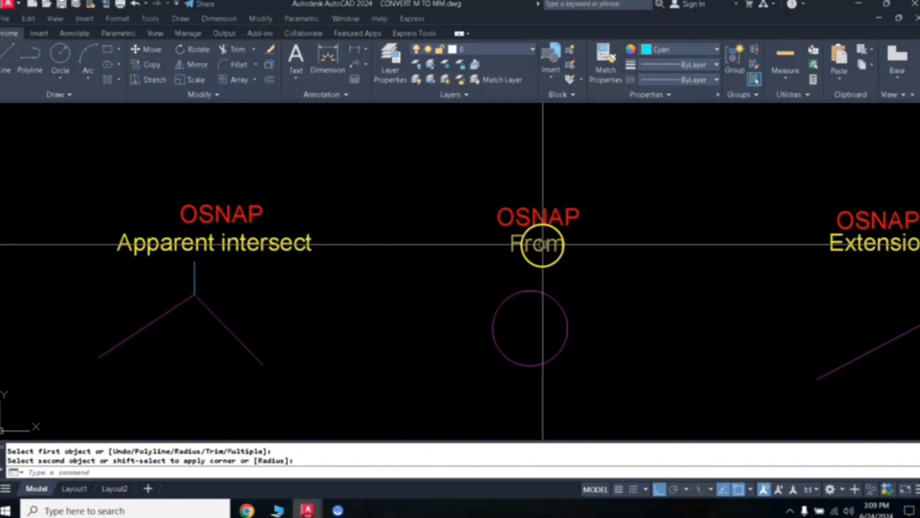
click(582, 293)
click(524, 316)
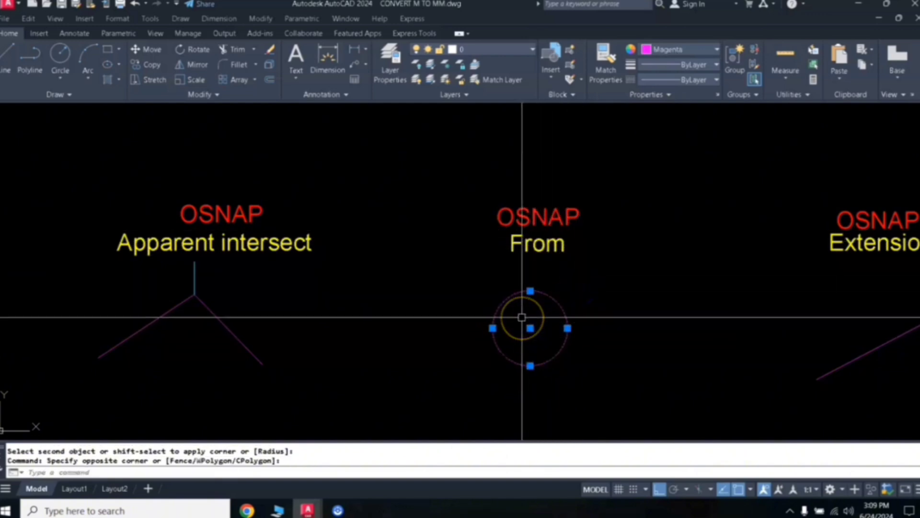
text(co)
key(Return)
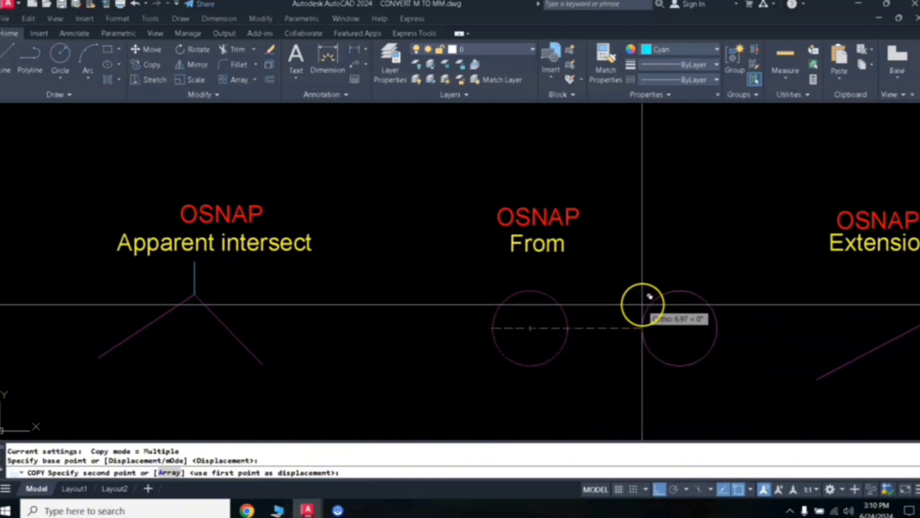
shift+right_click(640, 277)
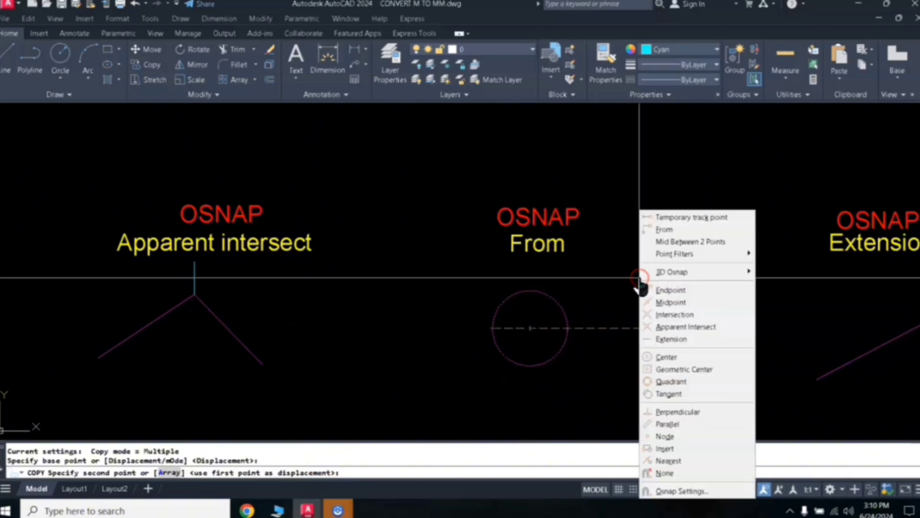
click(666, 231)
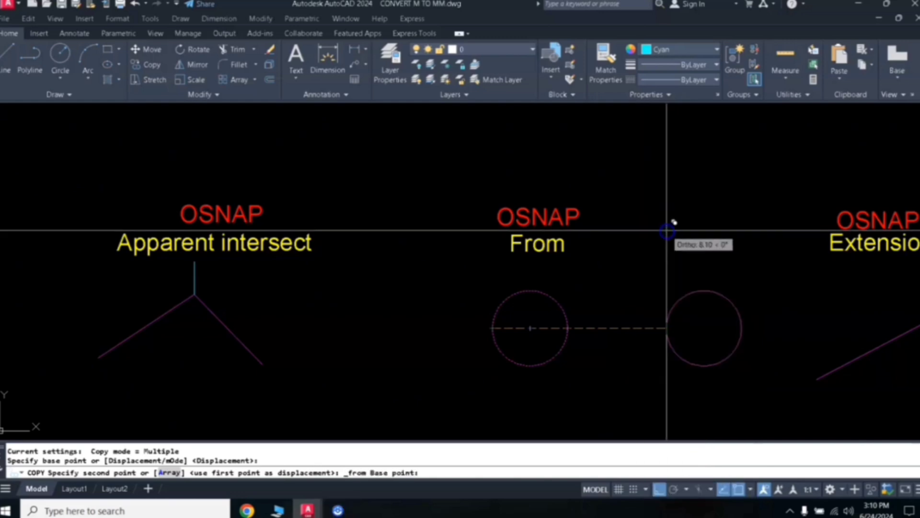
click(568, 329)
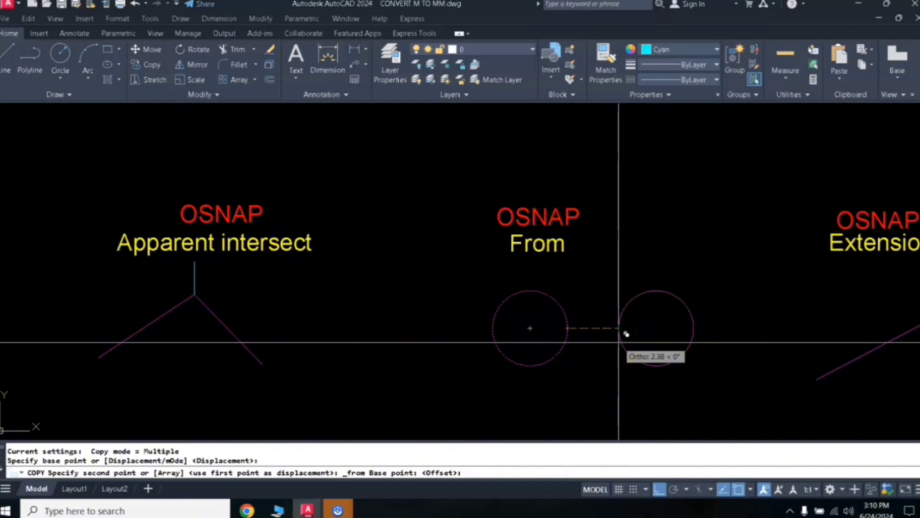
click(569, 328)
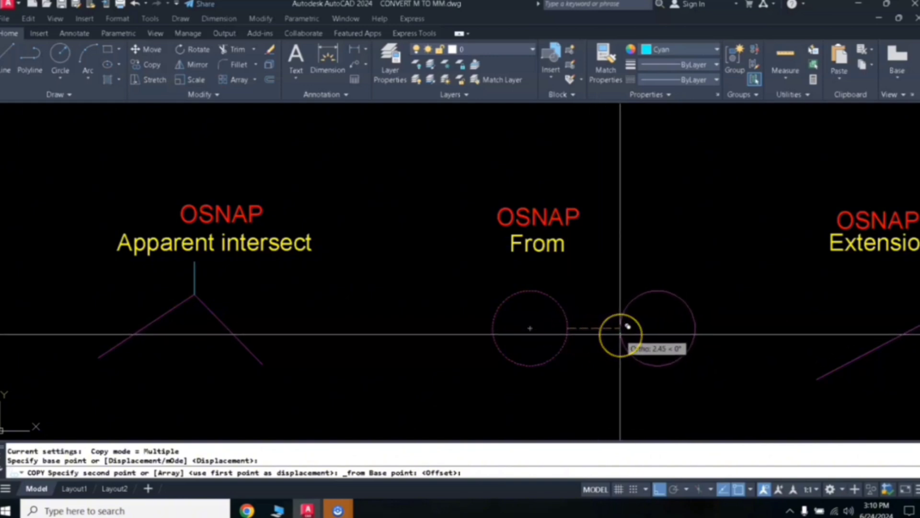
text(2)
key(Return)
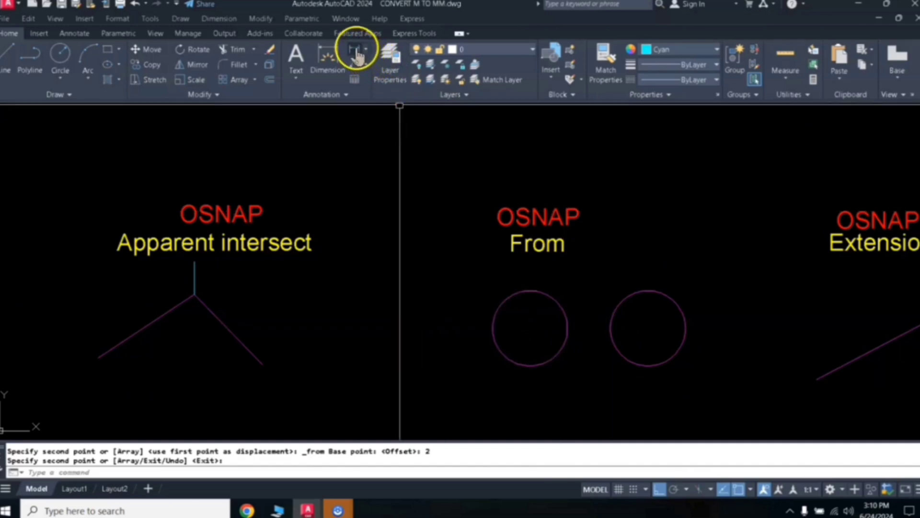
Add a linear dimension above the gap between the facing quadrants of the original and copied circles
click(356, 50)
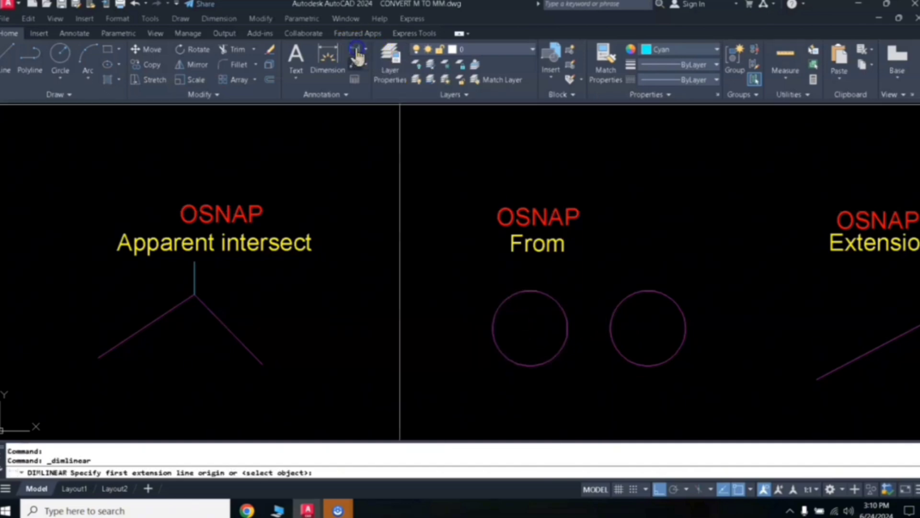
click(567, 328)
click(610, 328)
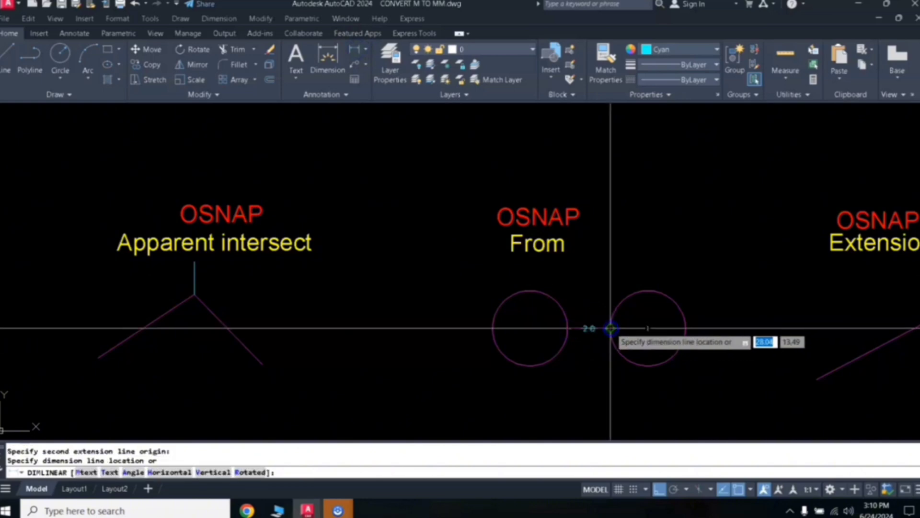
click(598, 296)
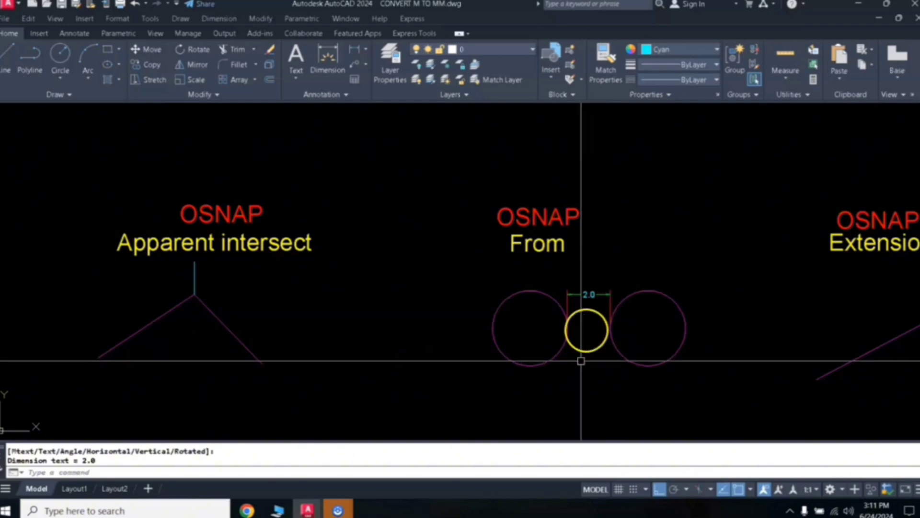
Copy the original circle by its right quadrant, placing it 3 units left of the original's left quadrant with the From snap
click(550, 387)
click(507, 344)
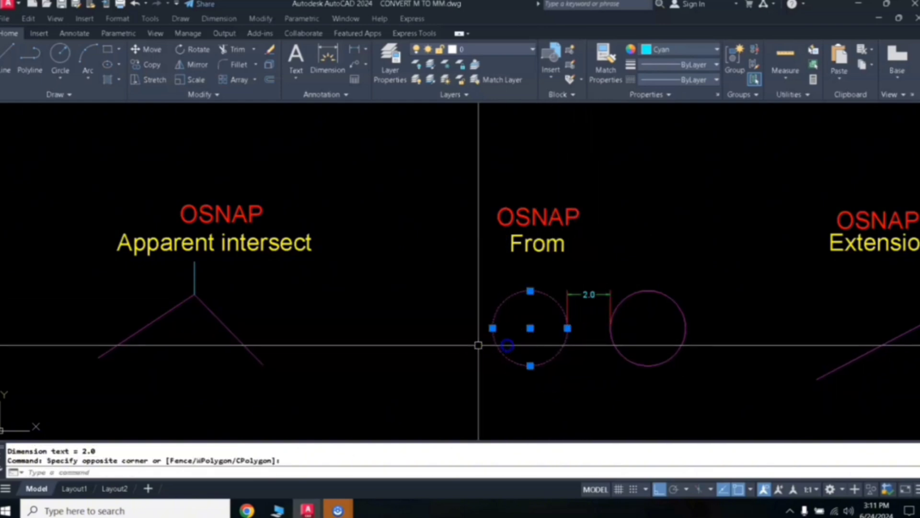
text(co)
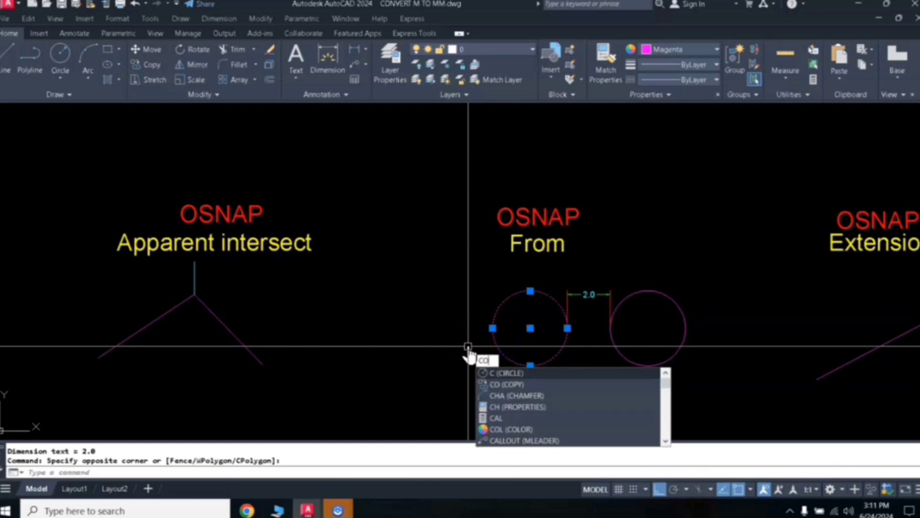
key(Return)
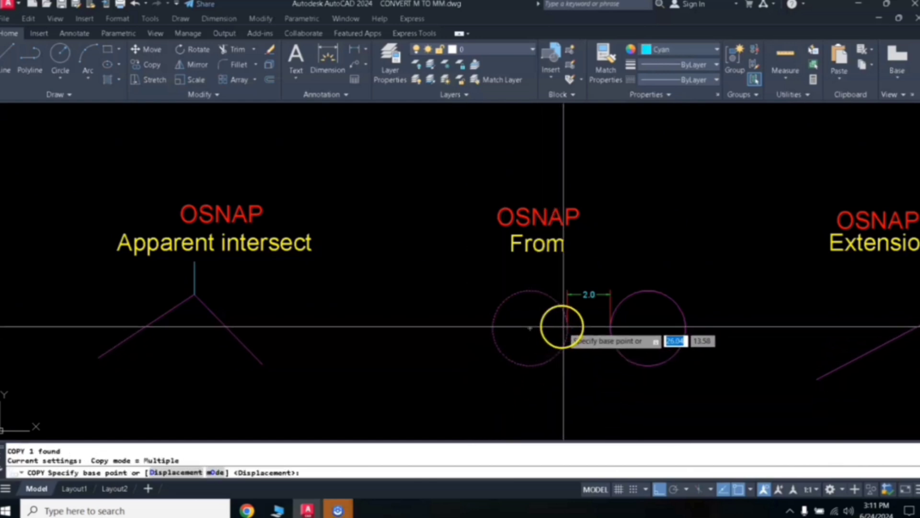
click(567, 328)
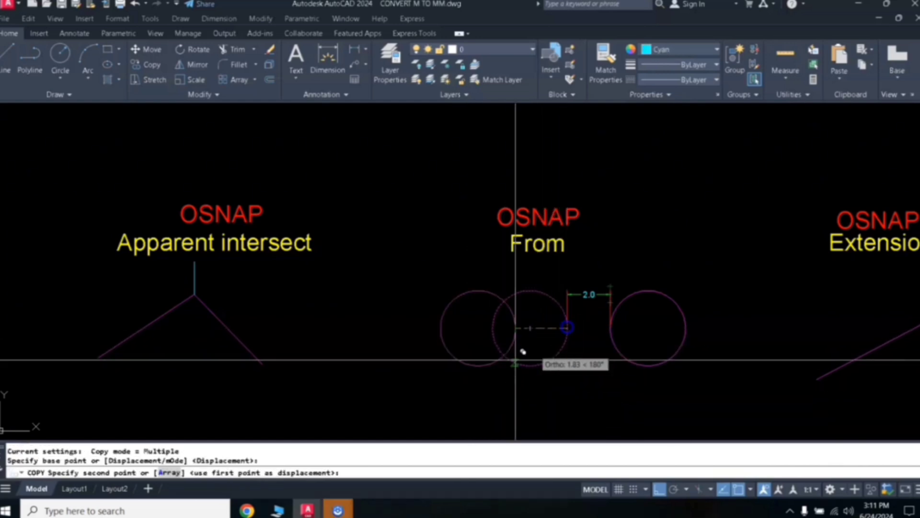
shift+right_click(508, 362)
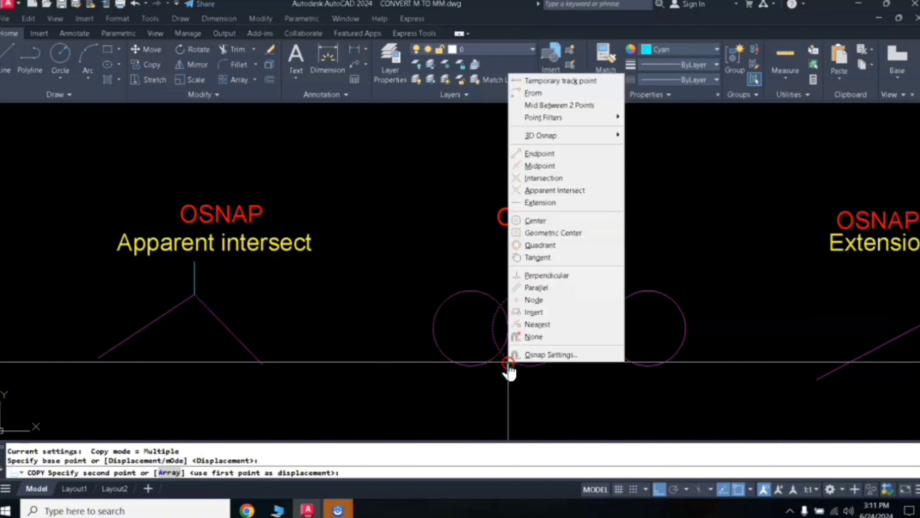
click(530, 93)
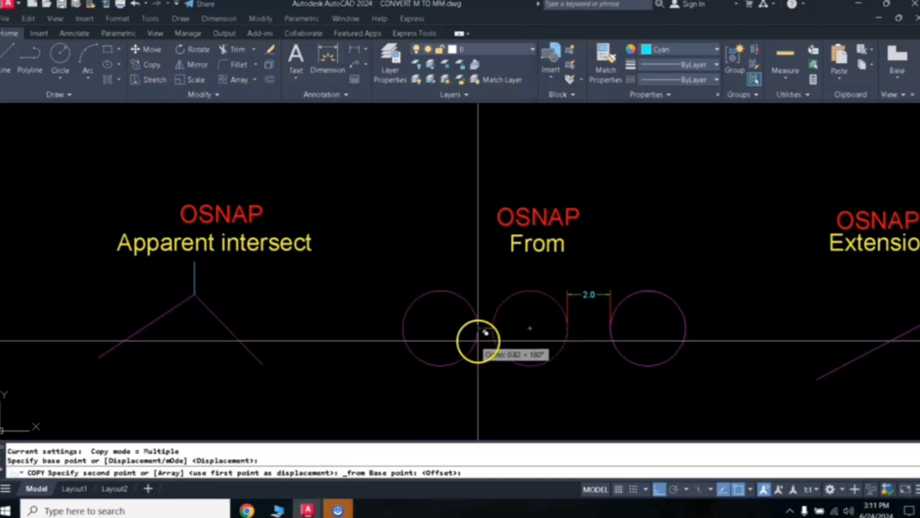
click(493, 329)
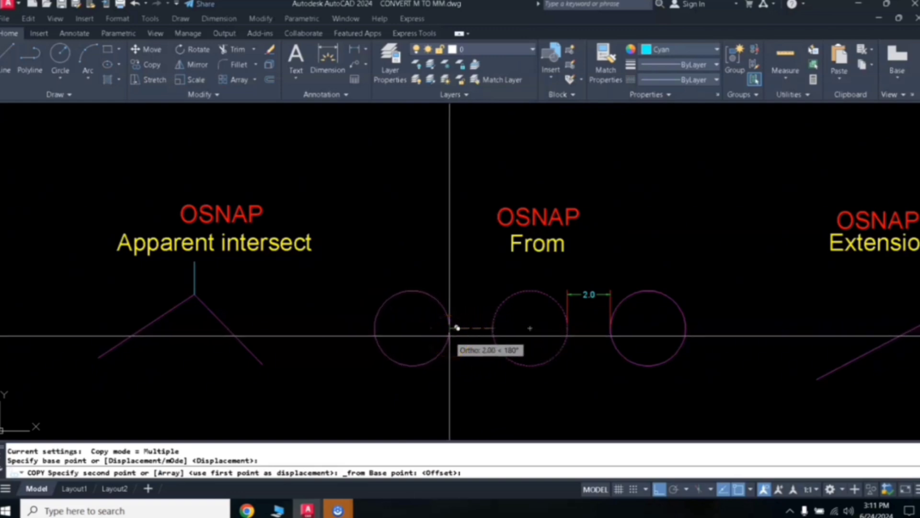
key(Return)
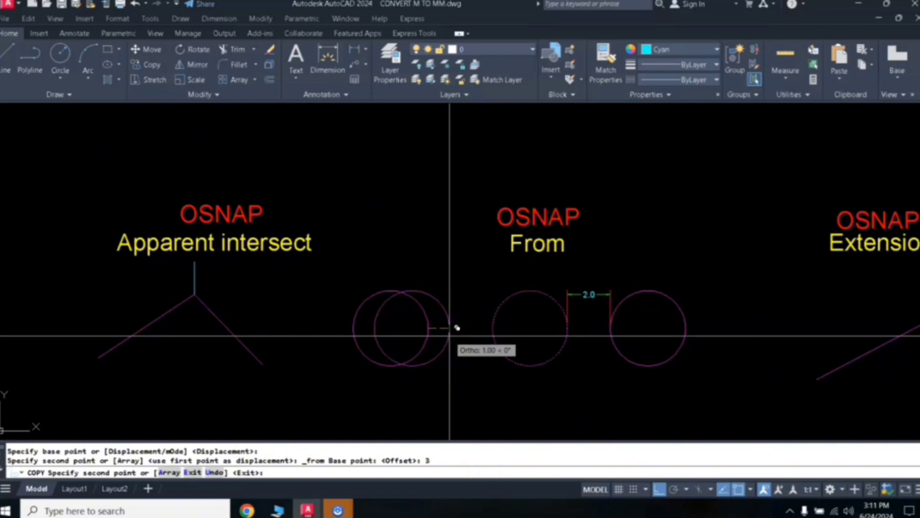
Finish the copy and add a linear dimension above the gap between the leftmost circle and the original circle
key(Return)
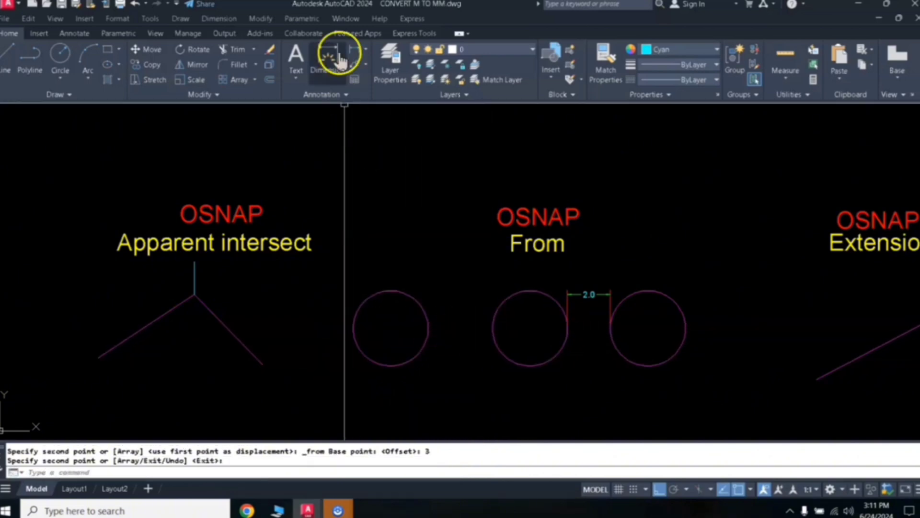
click(357, 56)
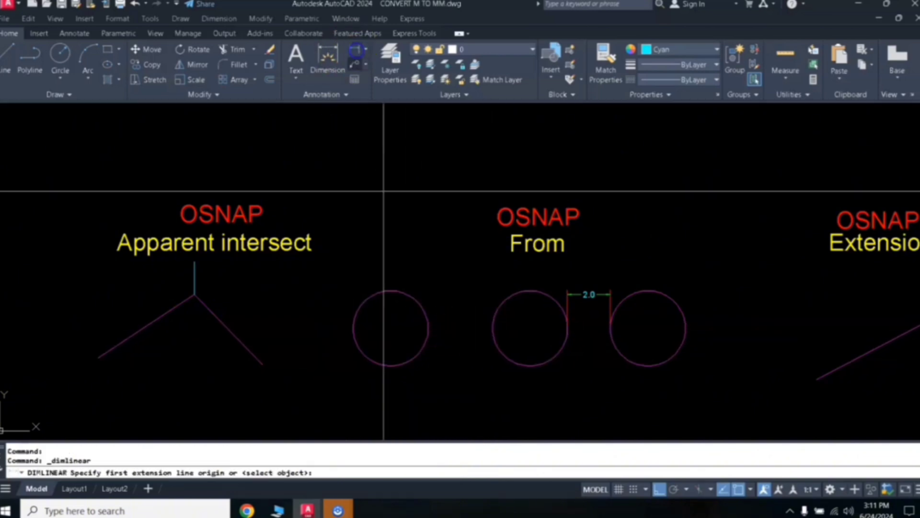
click(430, 327)
click(493, 328)
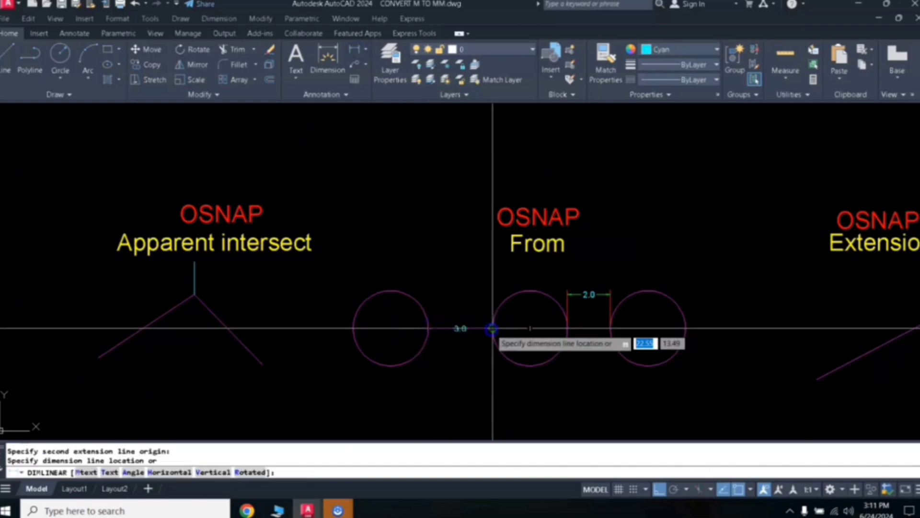
click(477, 294)
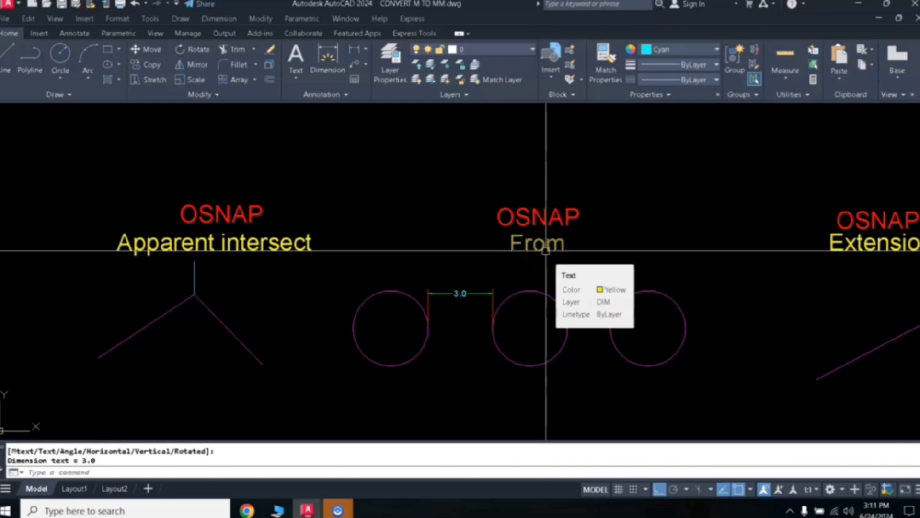
With Ortho off, draw a single line rising at about 28° below the existing OSNAP Extension example
scroll(546, 250, down, 2)
middle_drag(634, 248, 546, 275)
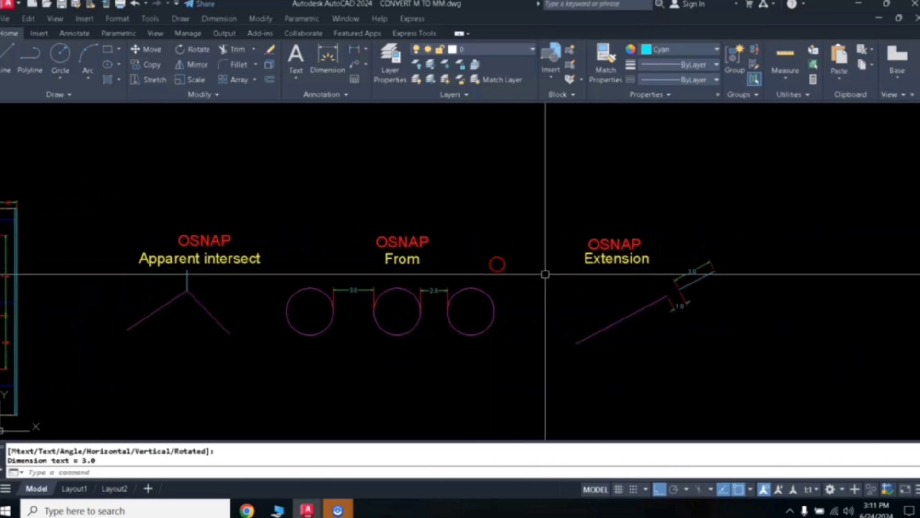
scroll(675, 253, up, 2)
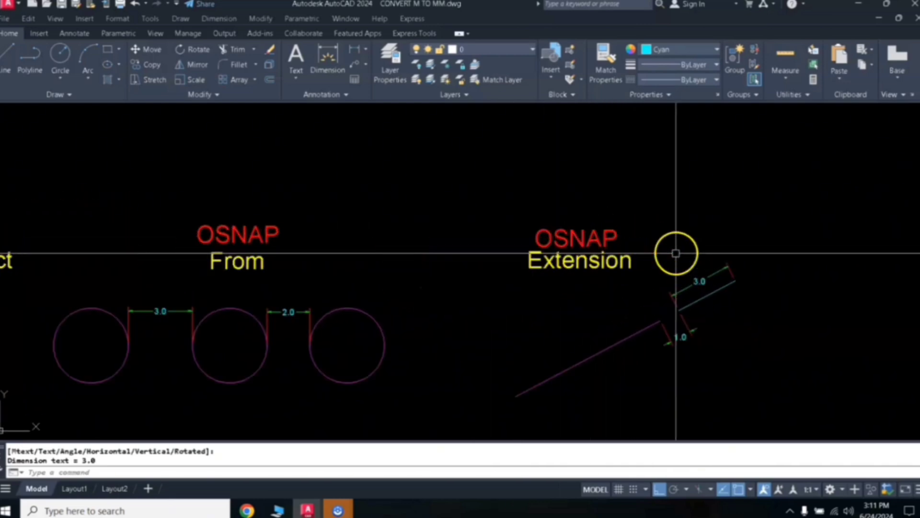
middle_drag(676, 254, 629, 195)
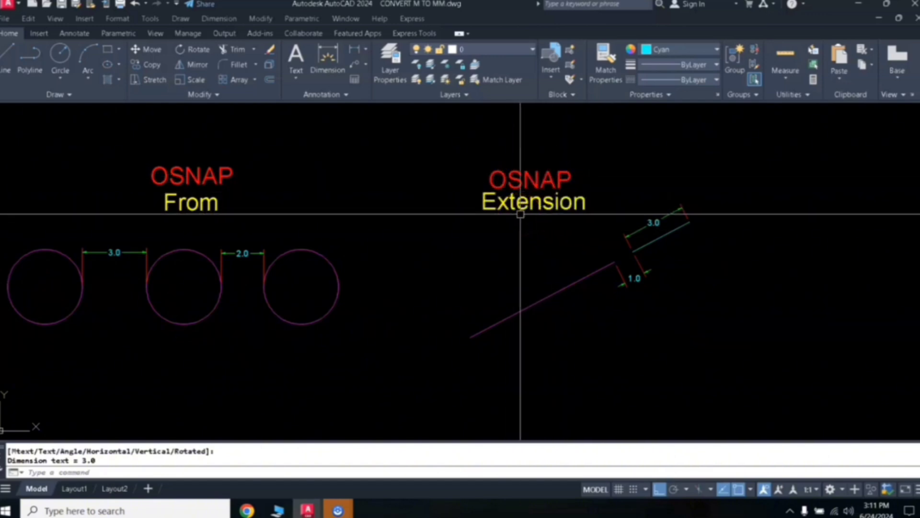
middle_drag(522, 215, 525, 208)
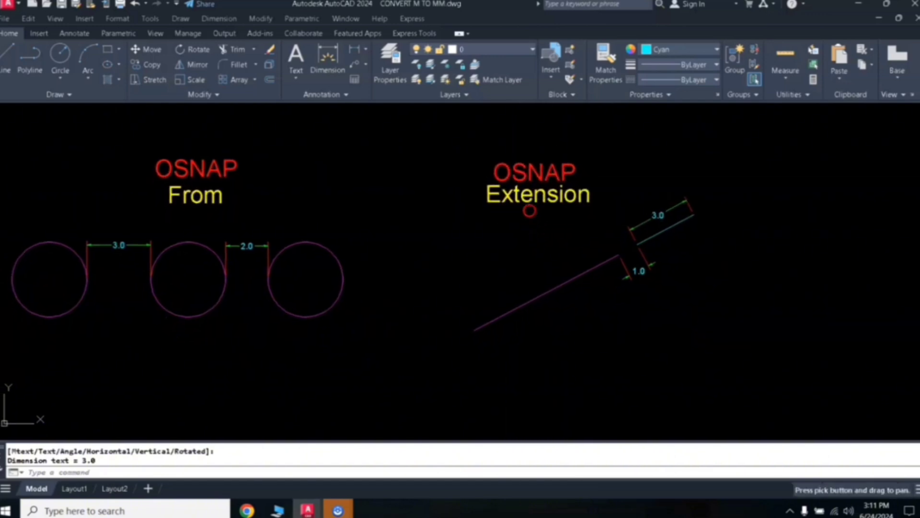
text(l)
key(Return)
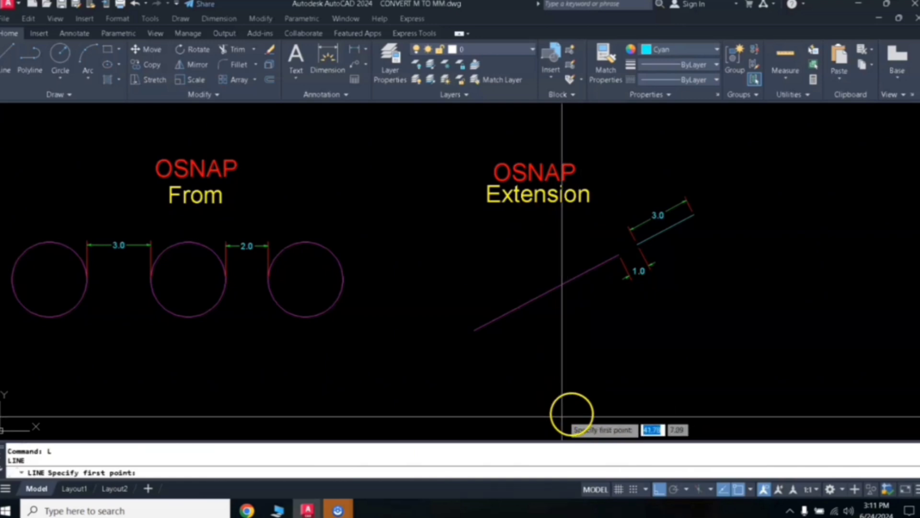
click(552, 411)
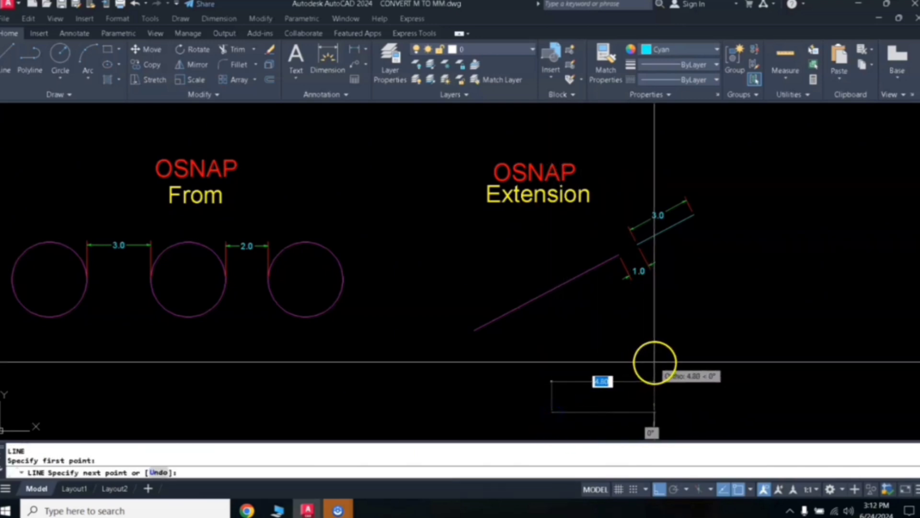
click(659, 490)
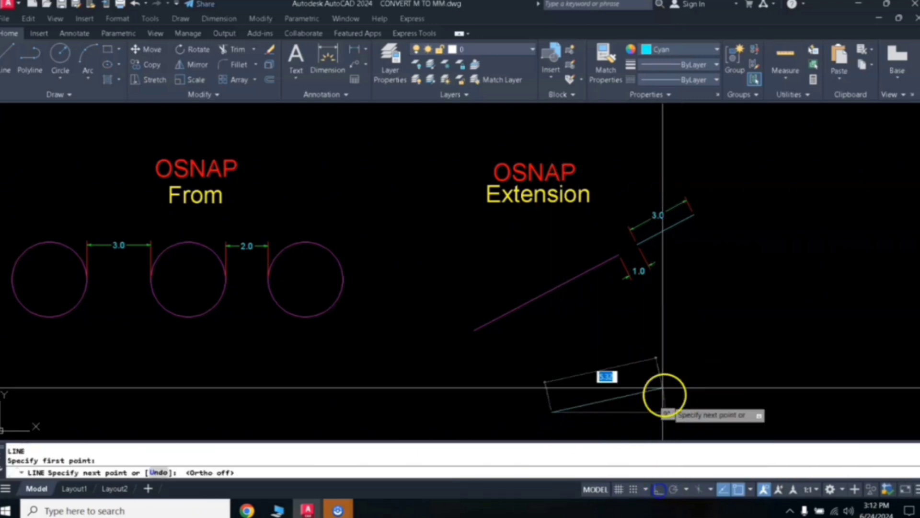
click(661, 353)
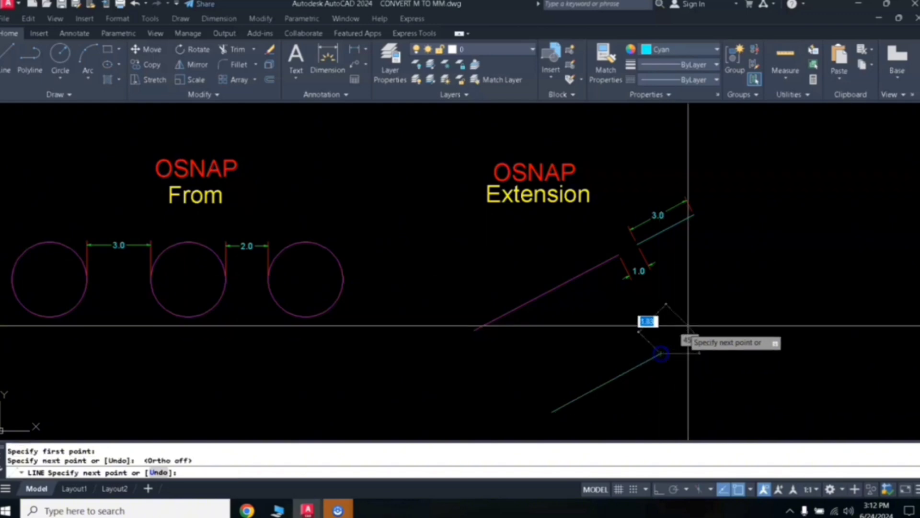
key(Escape)
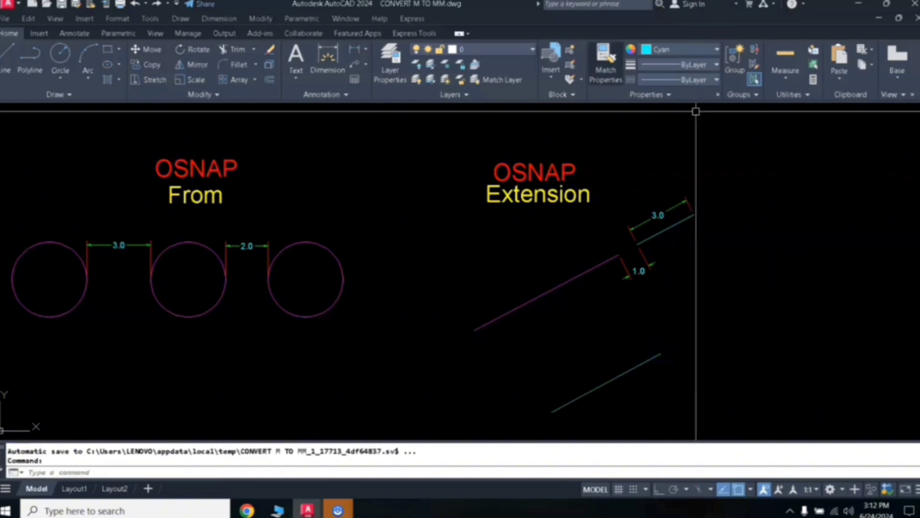
Match the properties of the upper magenta line onto the new slanted line
text(ma)
key(Return)
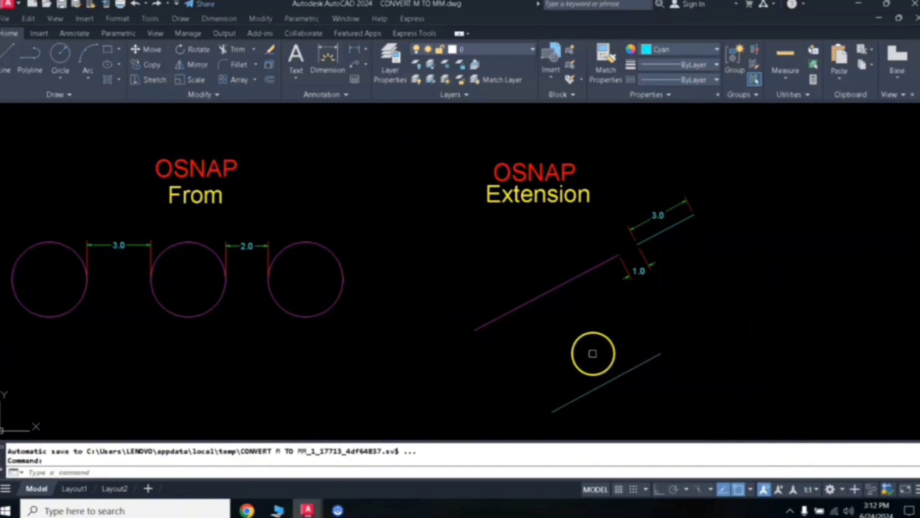
click(556, 289)
click(590, 388)
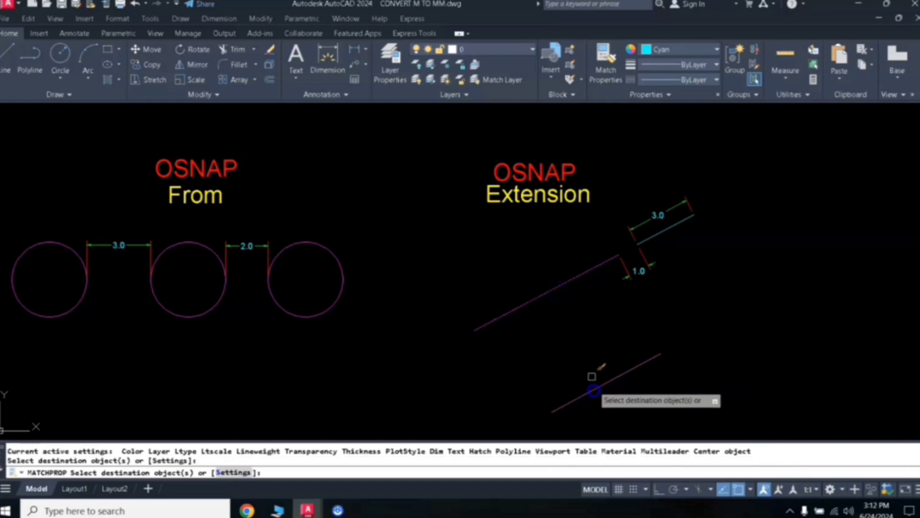
key(Return)
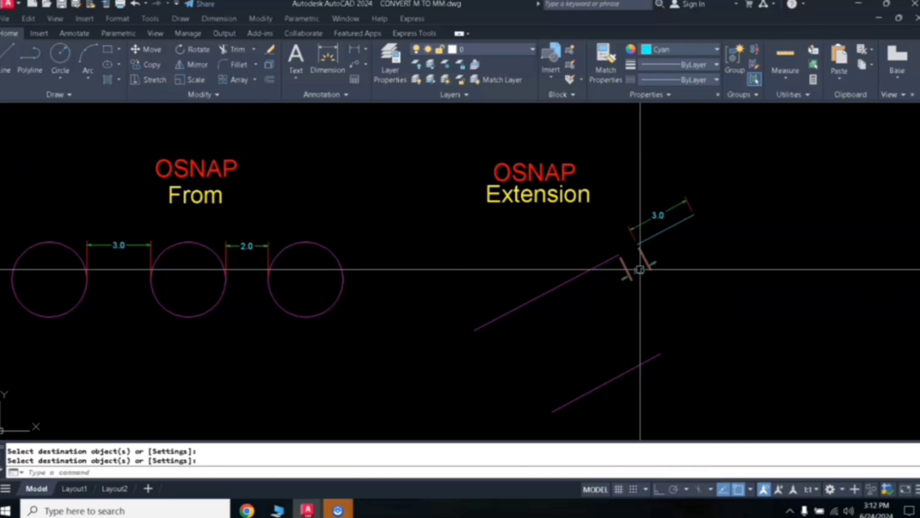
Using the Extension snap, draw a 3-unit line in line with the lower magenta line, starting 1 unit beyond its upper end
click(640, 270)
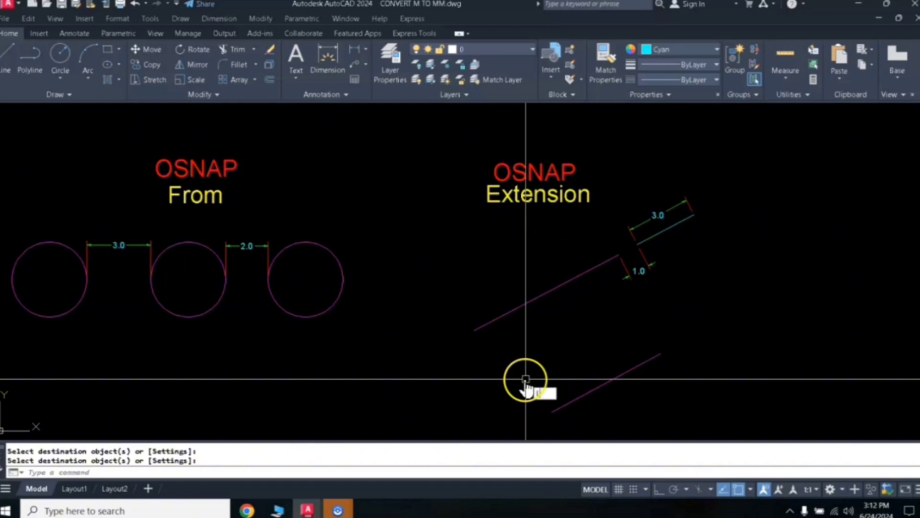
key(Escape)
text(l)
key(Return)
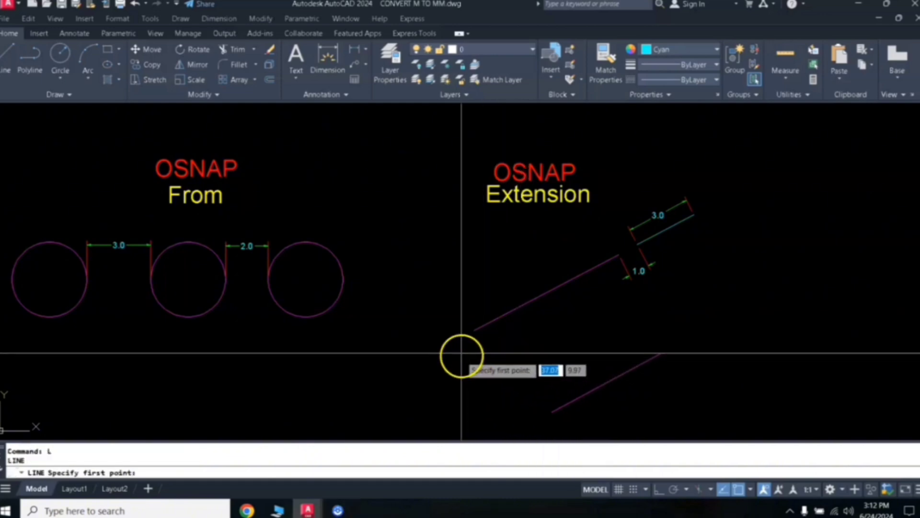
shift+right_click(424, 282)
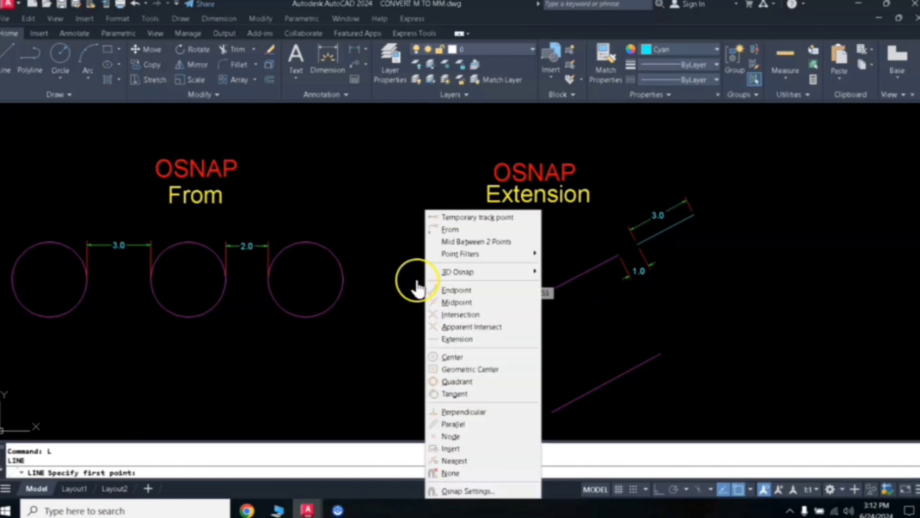
click(456, 342)
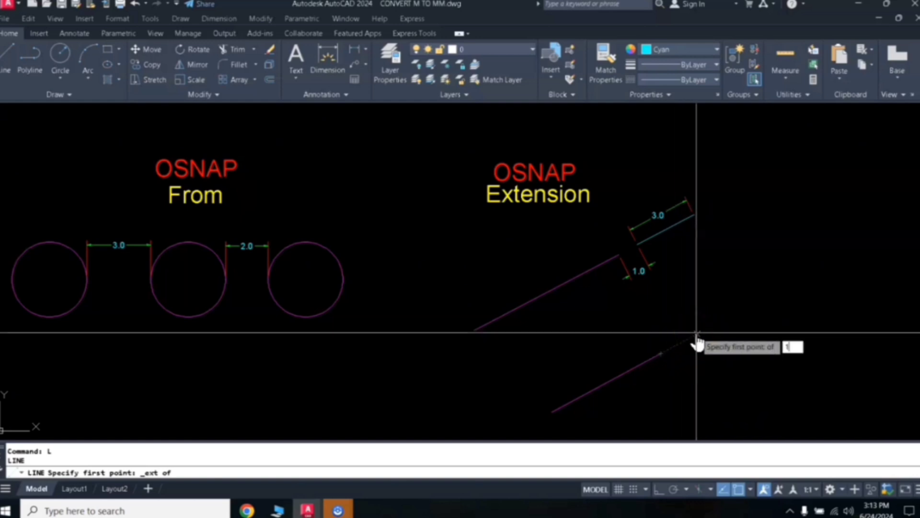
key(Return)
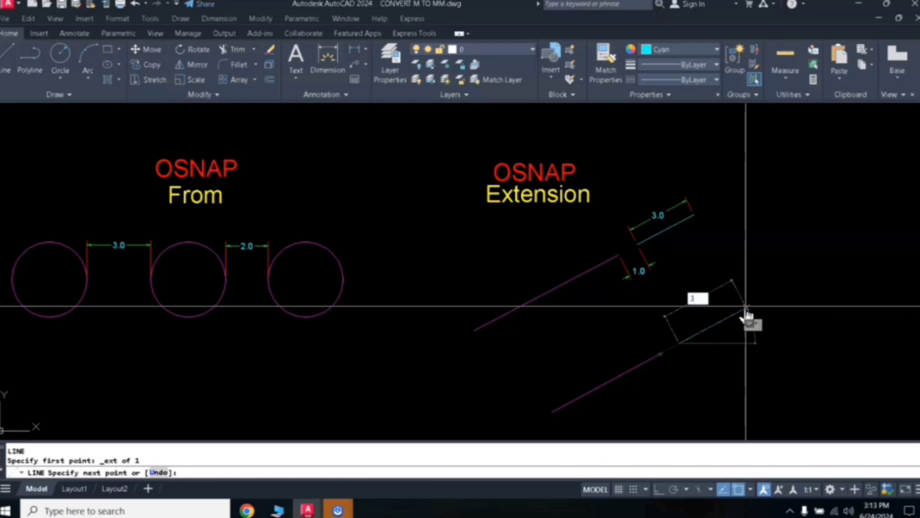
key(Return)
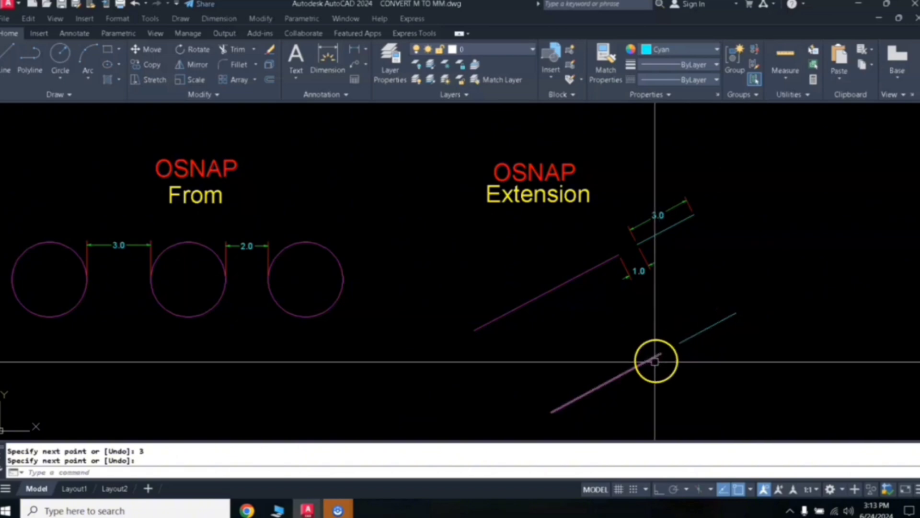
click(701, 331)
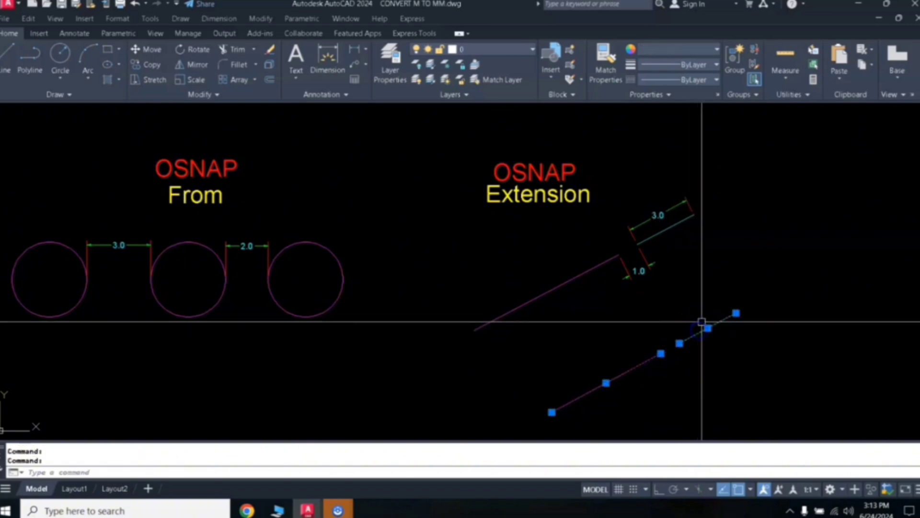
click(708, 324)
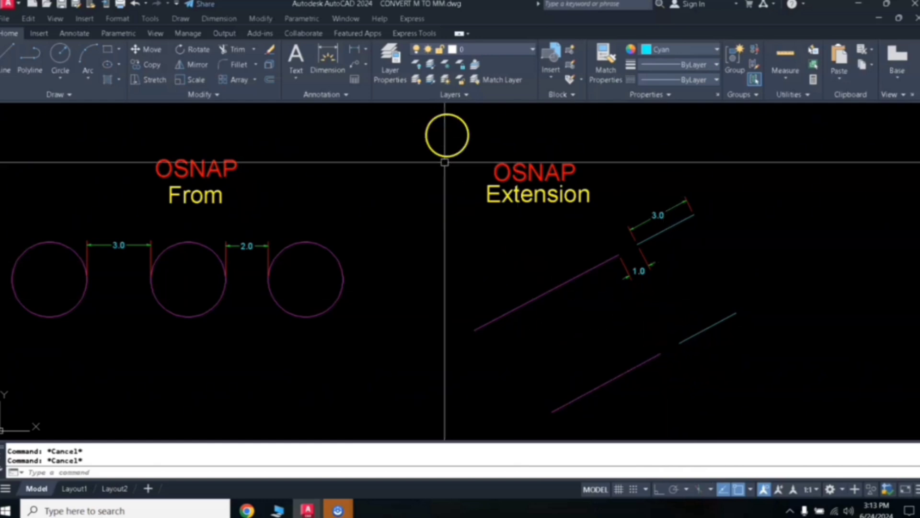
Add an aligned dimension below the gap between the lower magenta line and the new cyan line
click(366, 50)
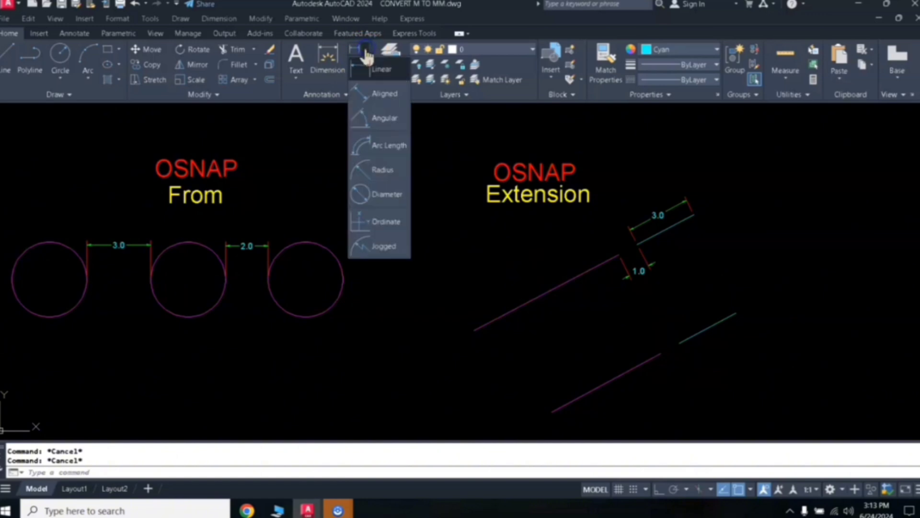
click(369, 96)
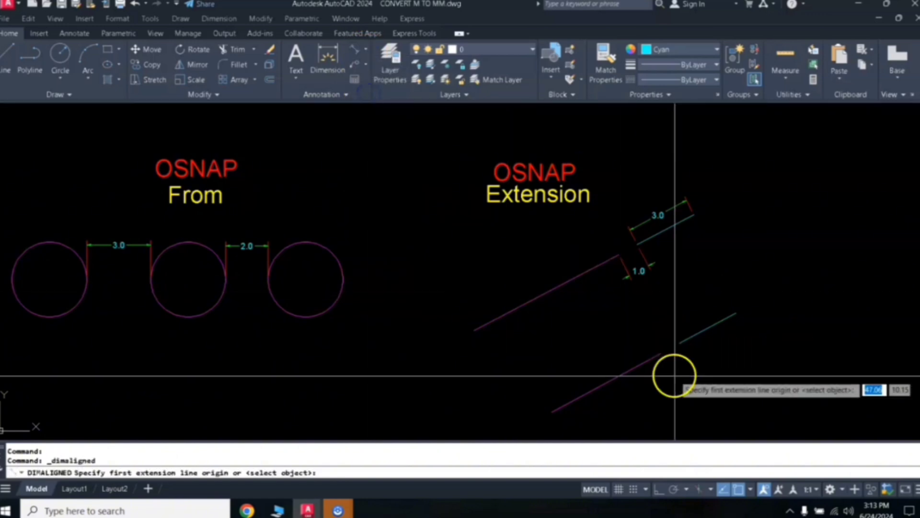
click(661, 354)
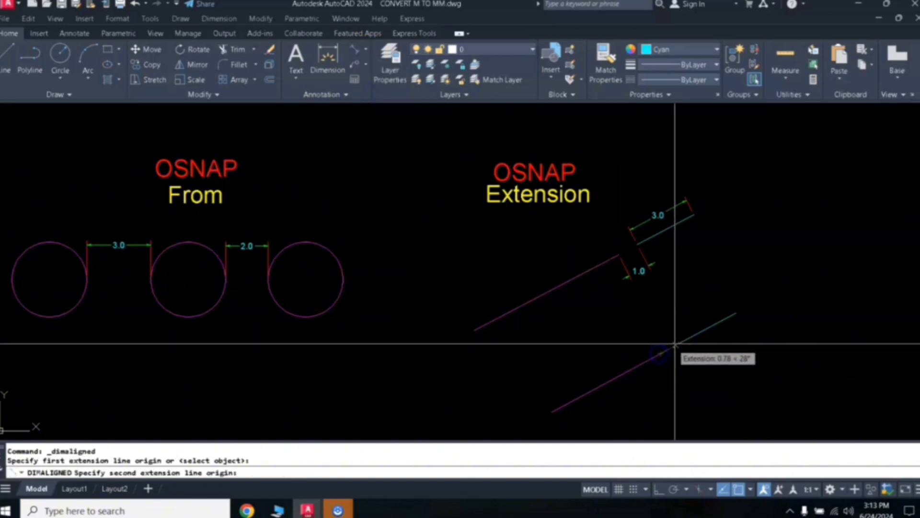
click(677, 341)
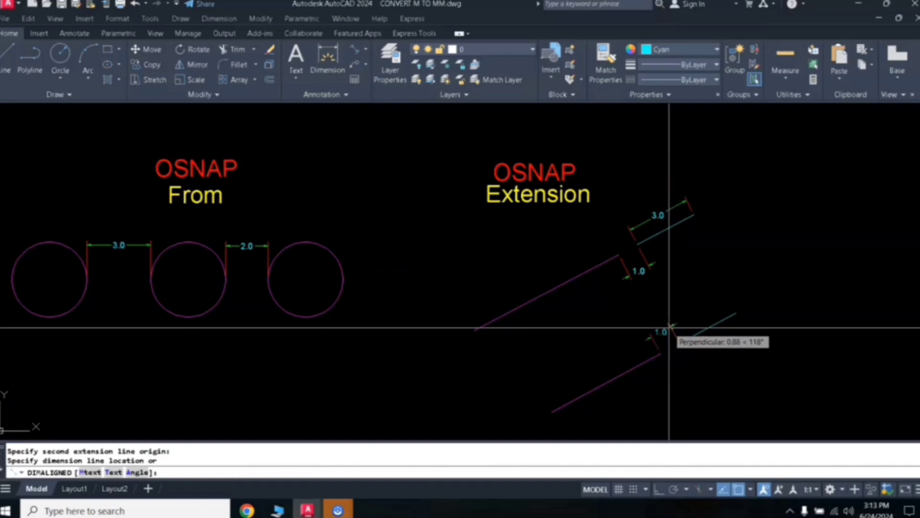
click(688, 361)
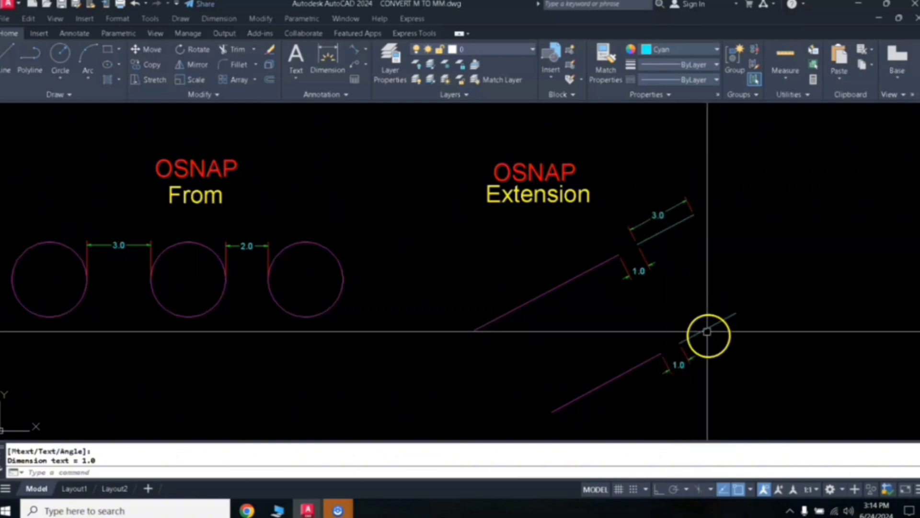
Add an aligned dimension above the lower cyan line, measuring between its two endpoints
click(356, 52)
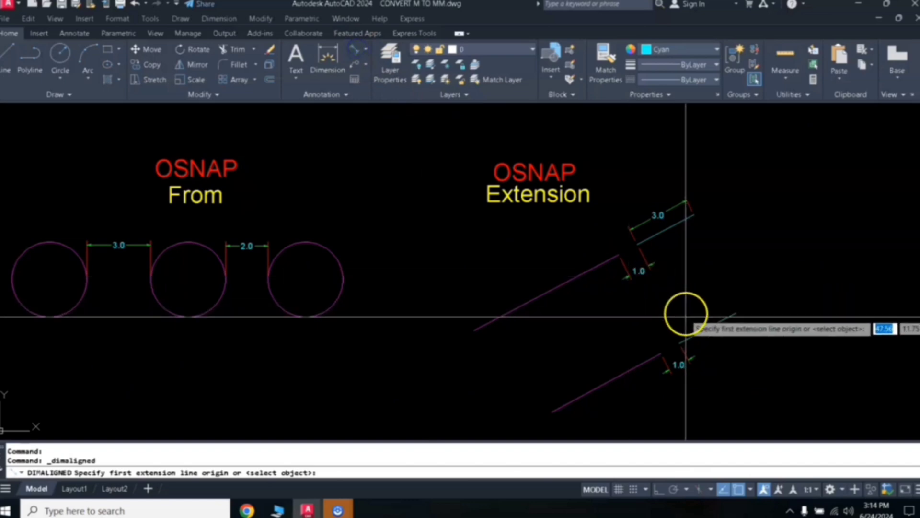
click(681, 341)
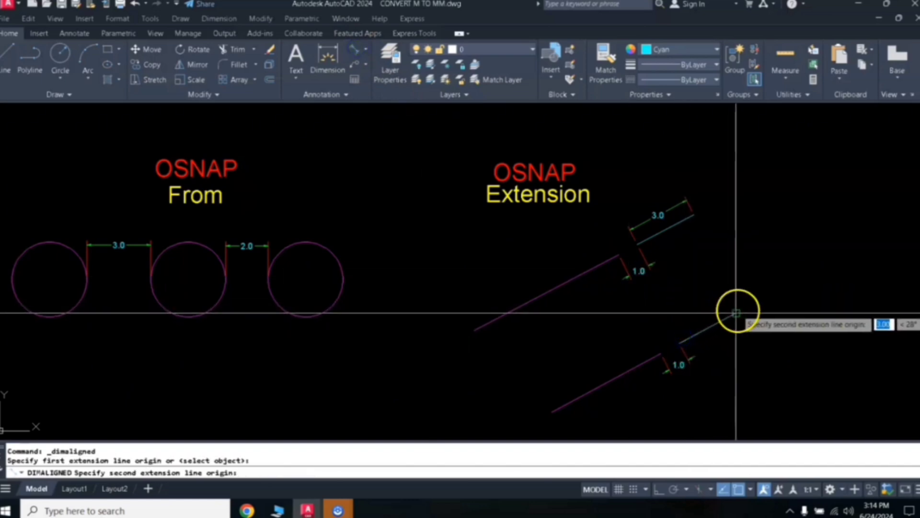
click(737, 312)
click(727, 294)
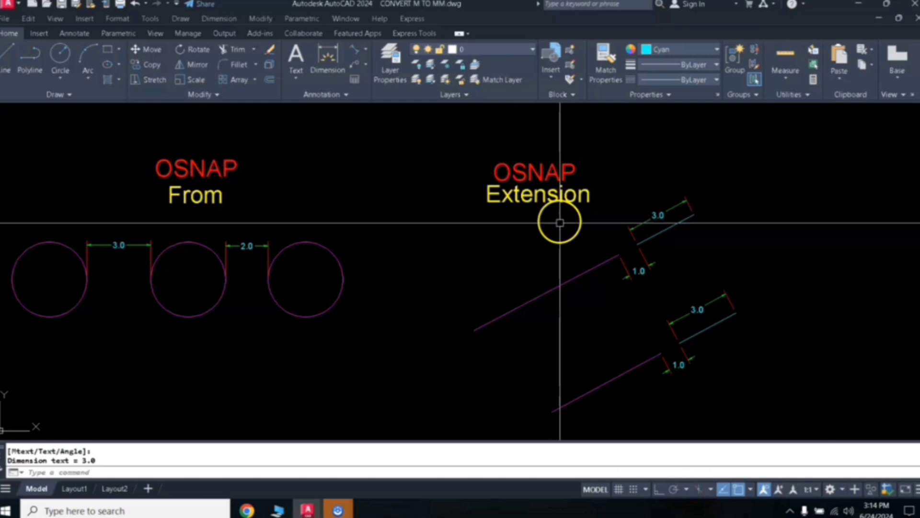
Using the Extension snap, draw a 5-unit line in line with the lower cyan line, starting 3 units beyond its upper end
mouse_move(717, 341)
middle_down()
mouse_move(717, 301)
mouse_move(729, 292)
mouse_move(567, 334)
middle_up()
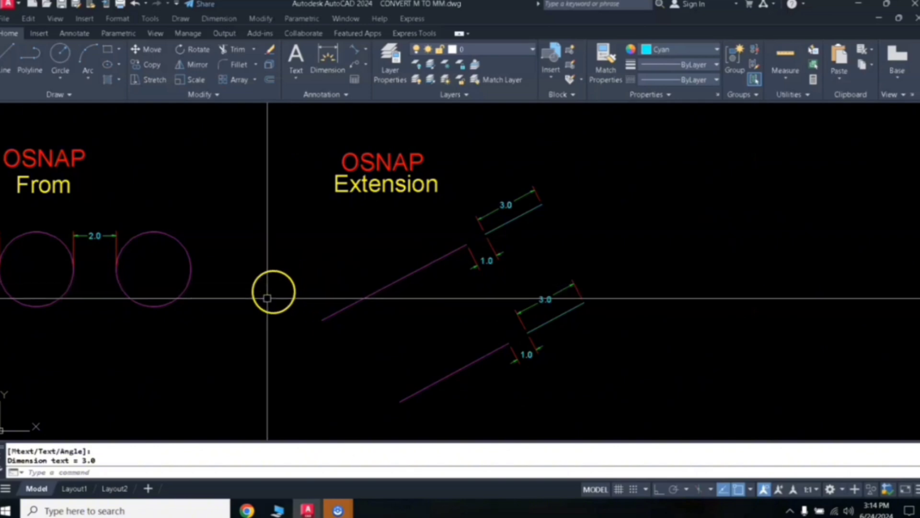
text(l)
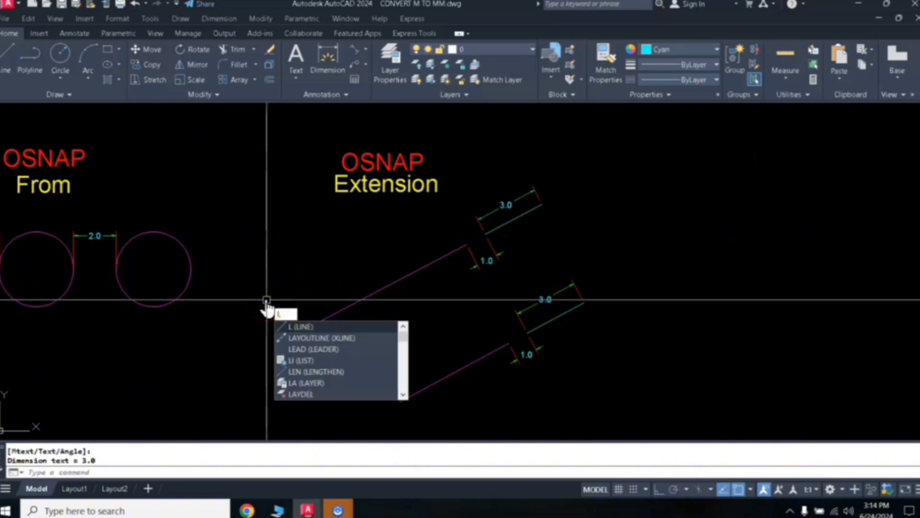
key(Return)
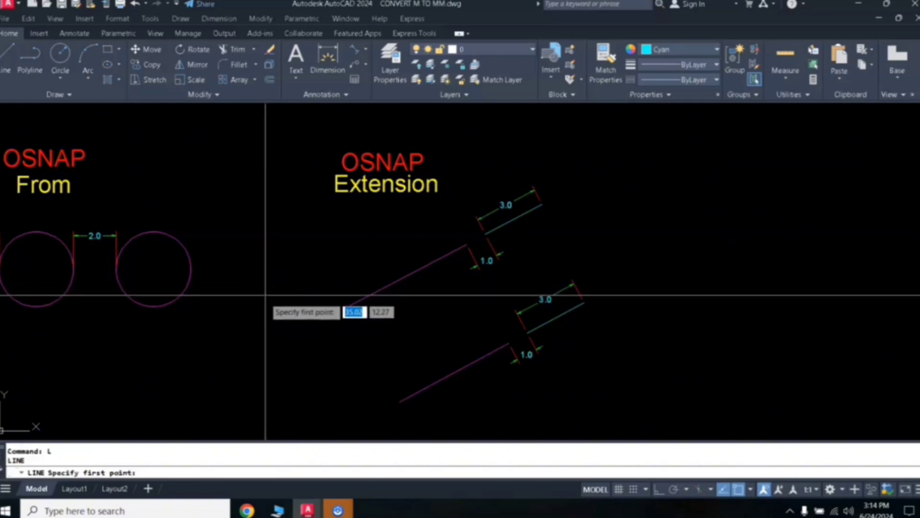
shift+right_click(264, 295)
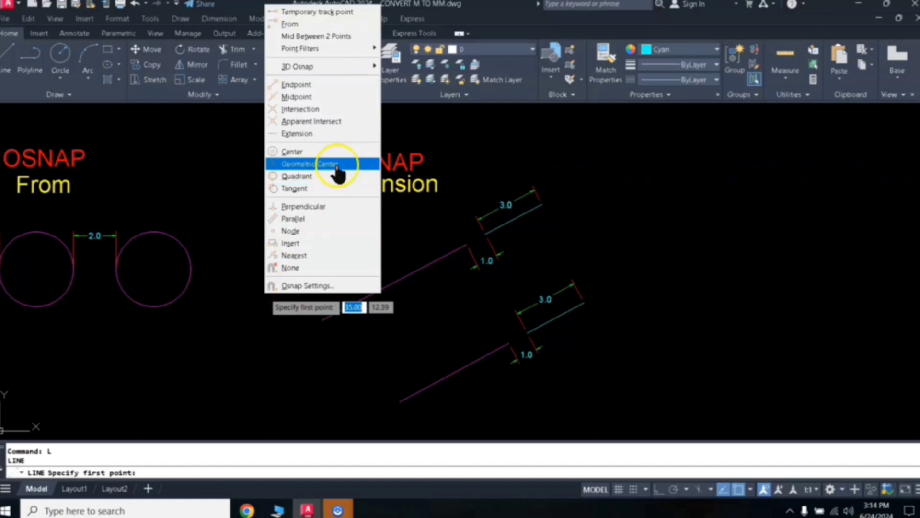
click(305, 136)
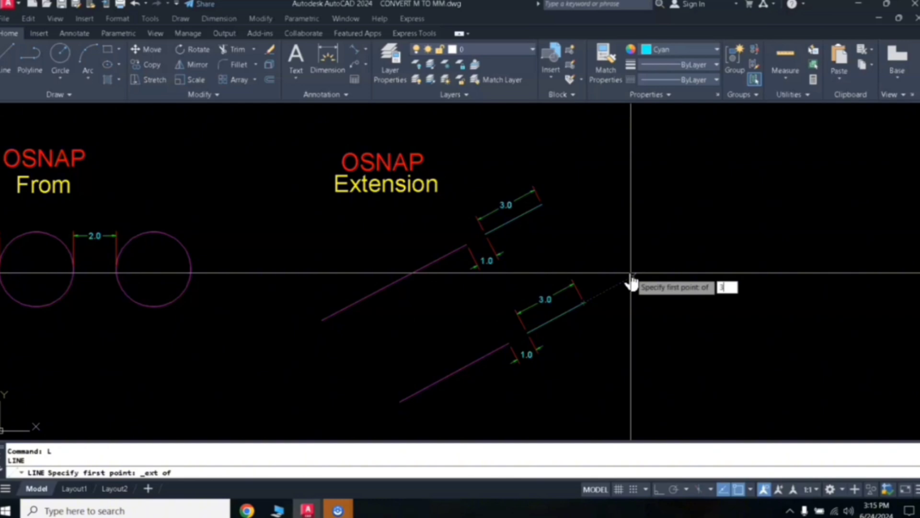
key(Return)
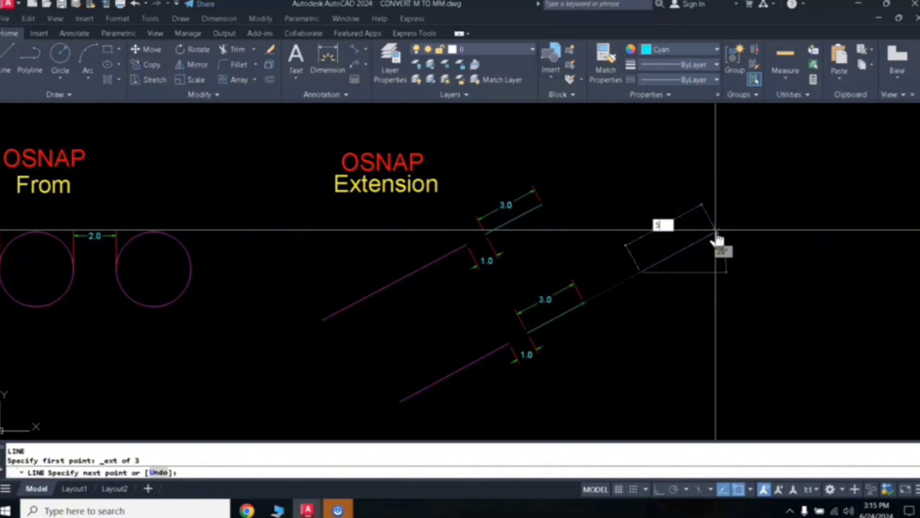
key(Return)
key(Return)
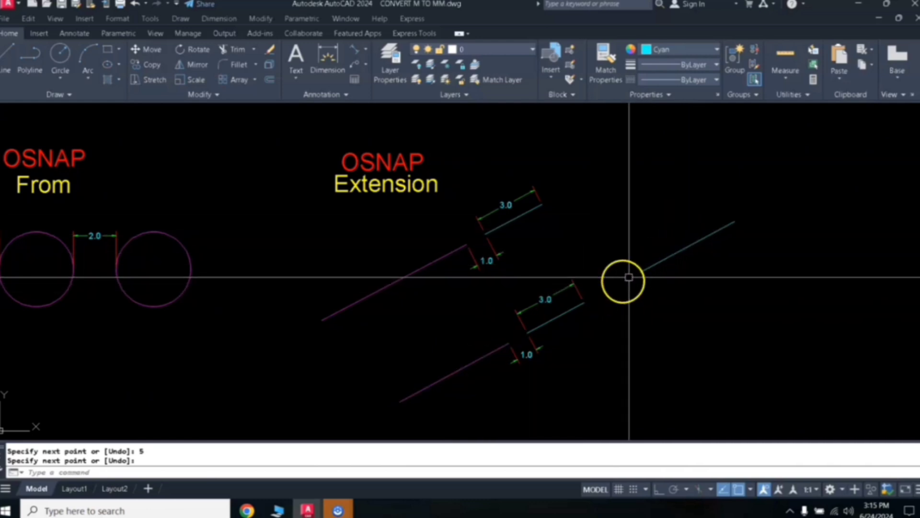
Add an aligned dimension below the gap between the lower cyan line's upper end and the start of the new line
click(356, 55)
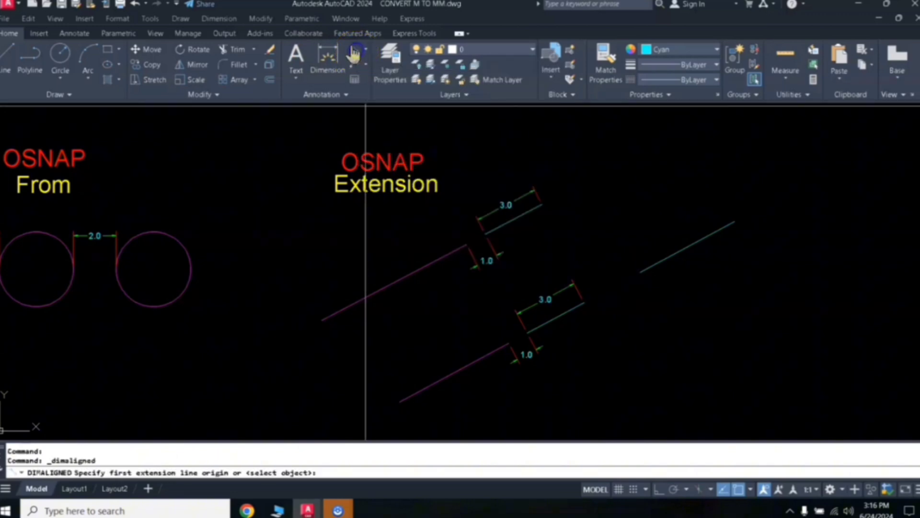
click(583, 302)
click(640, 271)
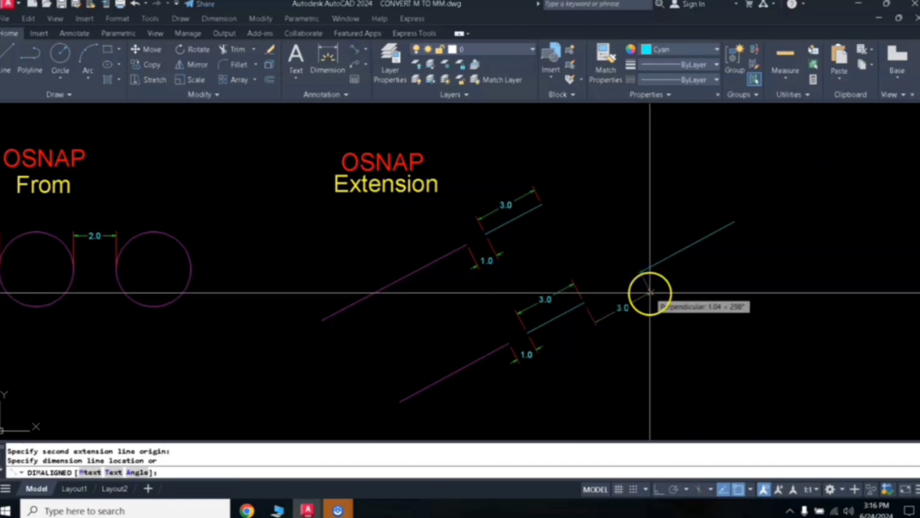
click(650, 292)
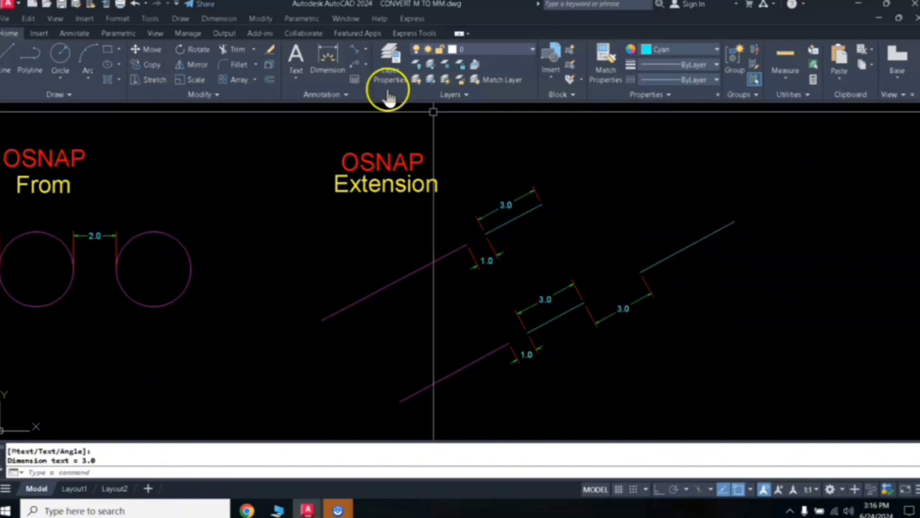
Add an aligned dimension above the new cyan line, measuring between its two endpoints
click(350, 55)
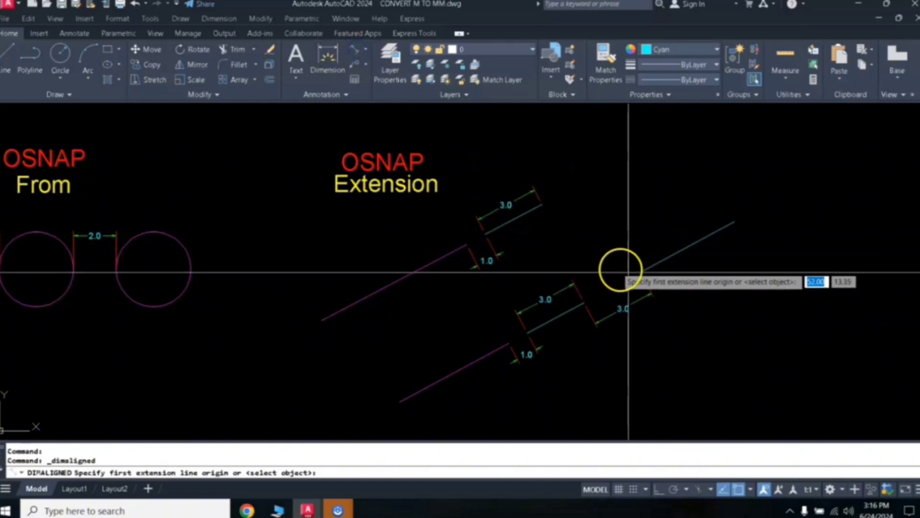
click(642, 272)
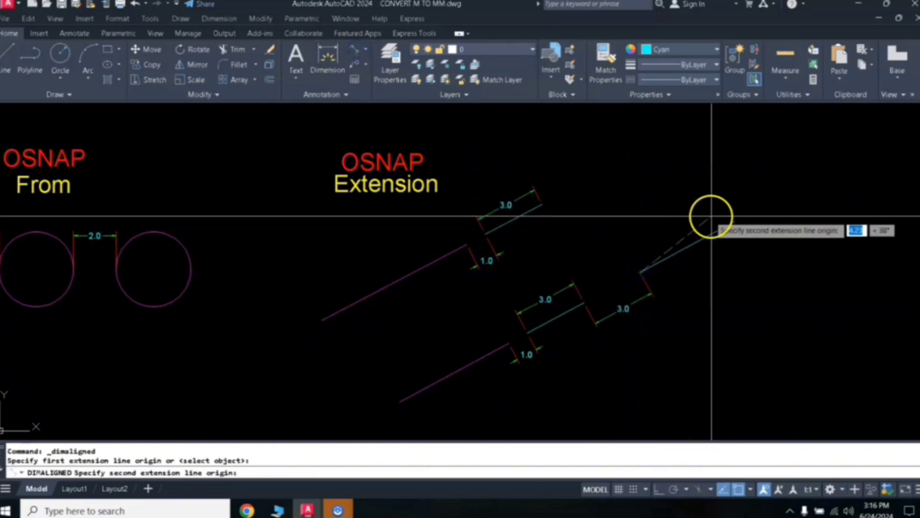
click(735, 221)
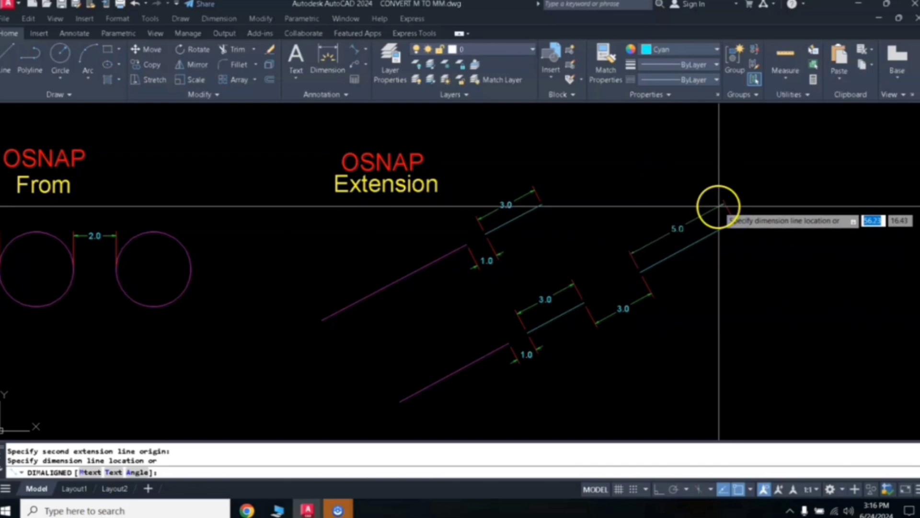
click(719, 206)
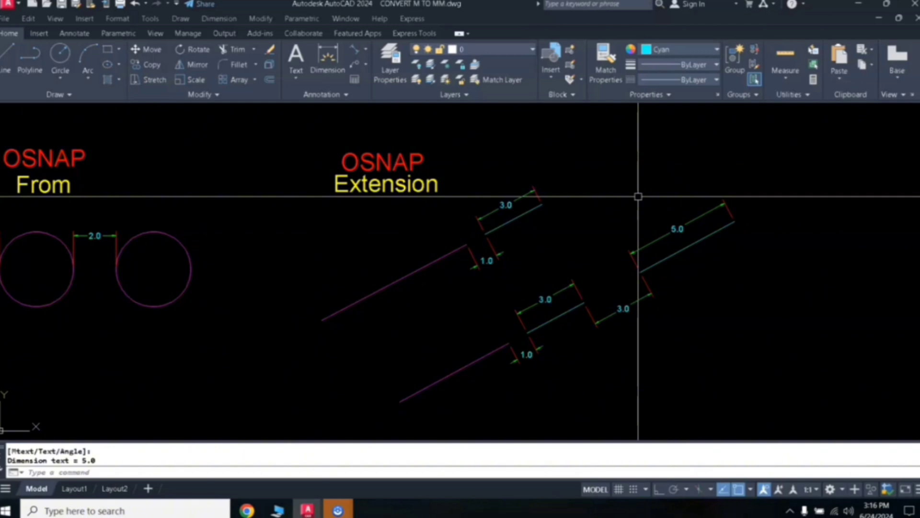
Examine the isometric wireframe box drawn beside the house floor plan
scroll(456, 357, down, 3)
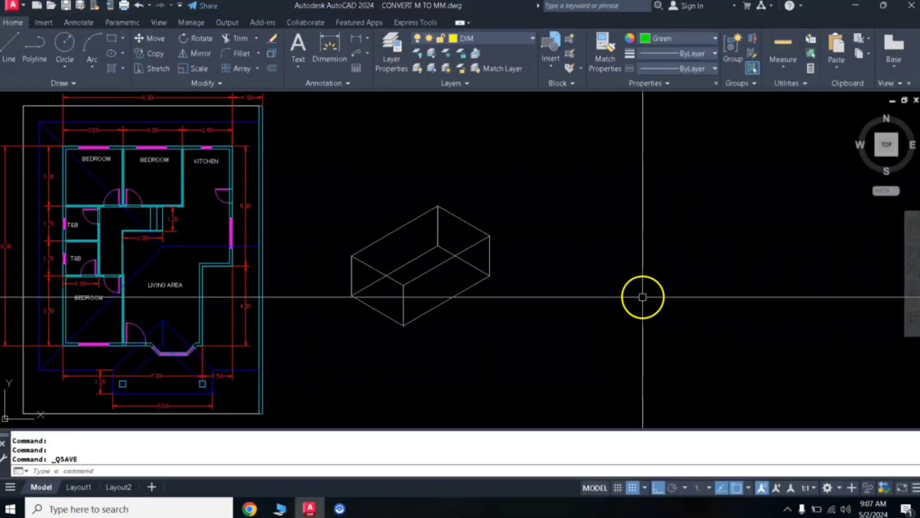
middle_drag(643, 293, 678, 285)
scroll(649, 283, down, 2)
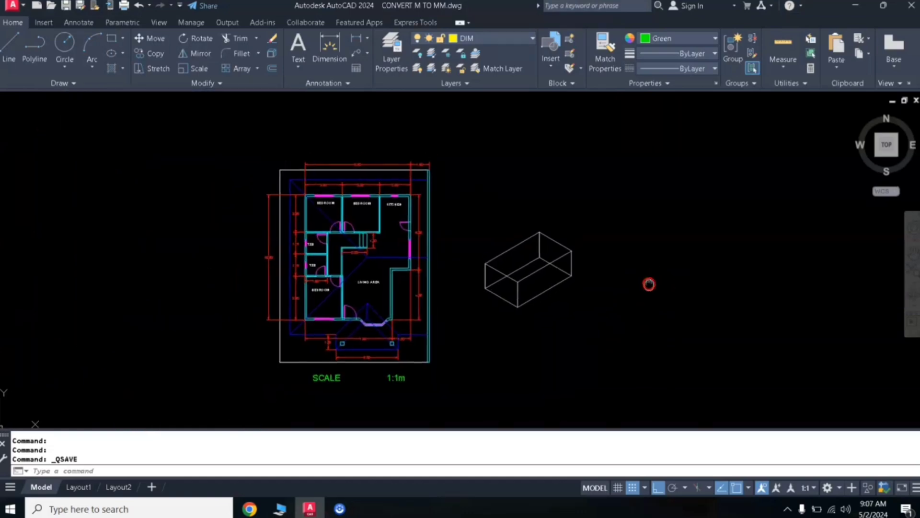
scroll(649, 284, up, 2)
mouse_move(609, 261)
middle_down()
mouse_move(625, 265)
mouse_move(630, 253)
middle_up()
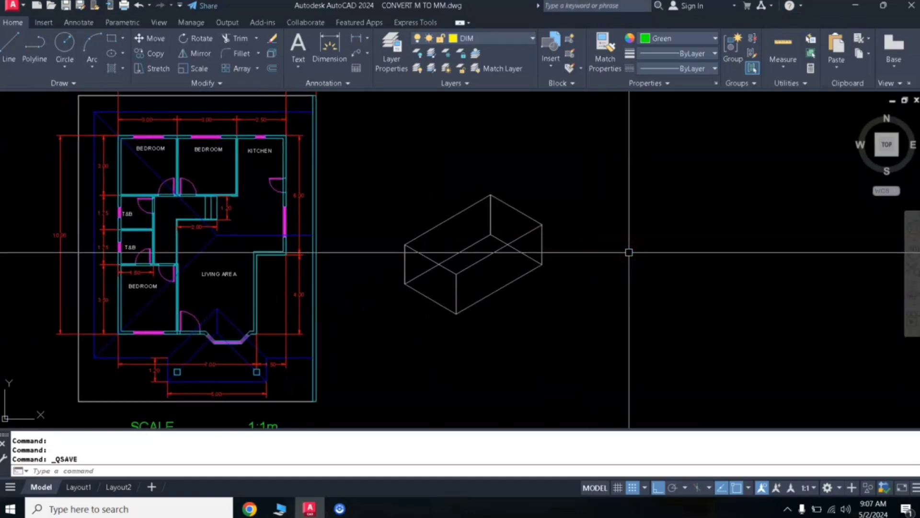
scroll(629, 252, down, 2)
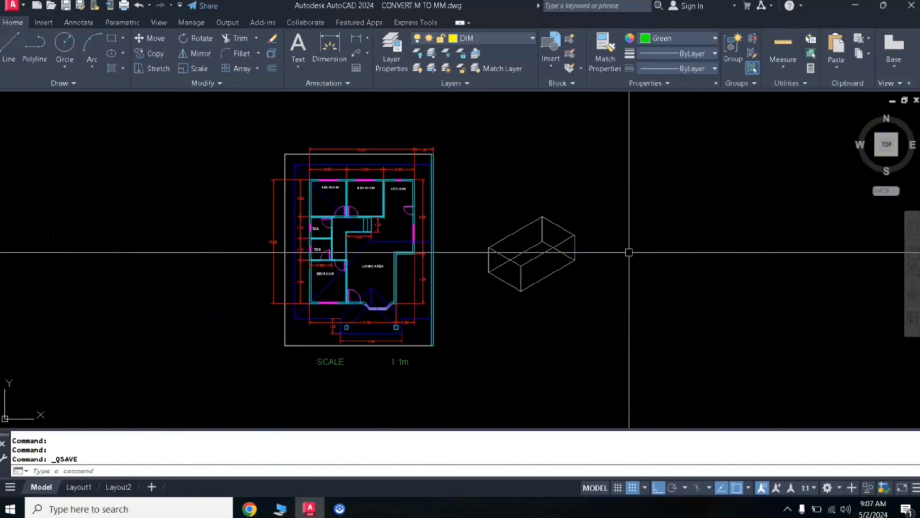
mouse_move(629, 252)
middle_down()
mouse_move(529, 264)
mouse_move(569, 247)
middle_up()
scroll(529, 264, up, 2)
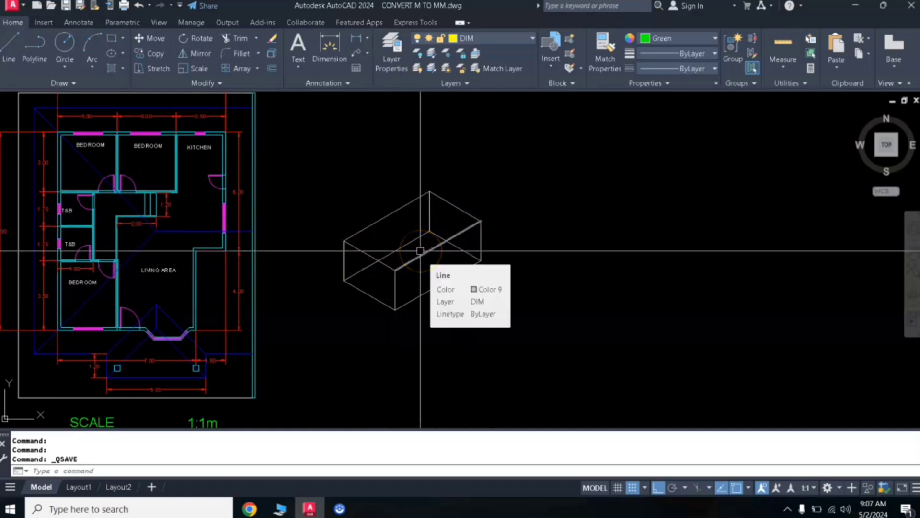
scroll(420, 251, down, 2)
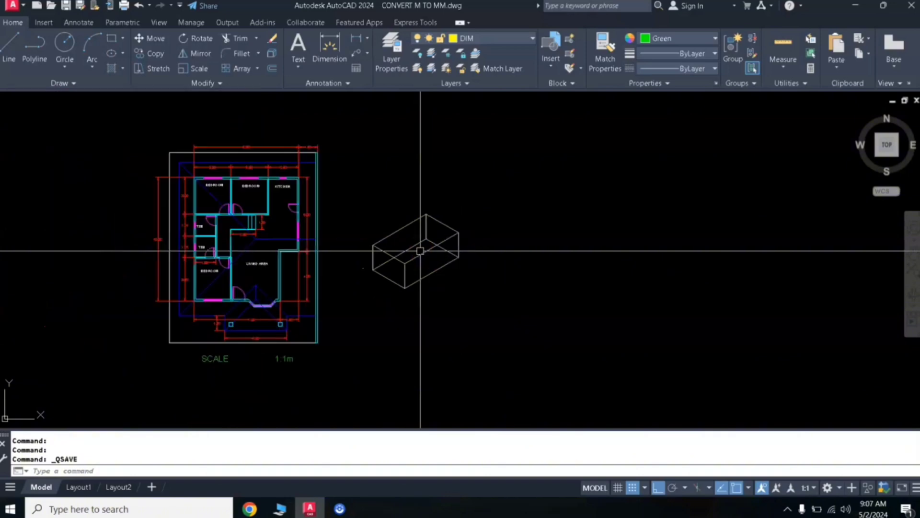
scroll(426, 245, up, 2)
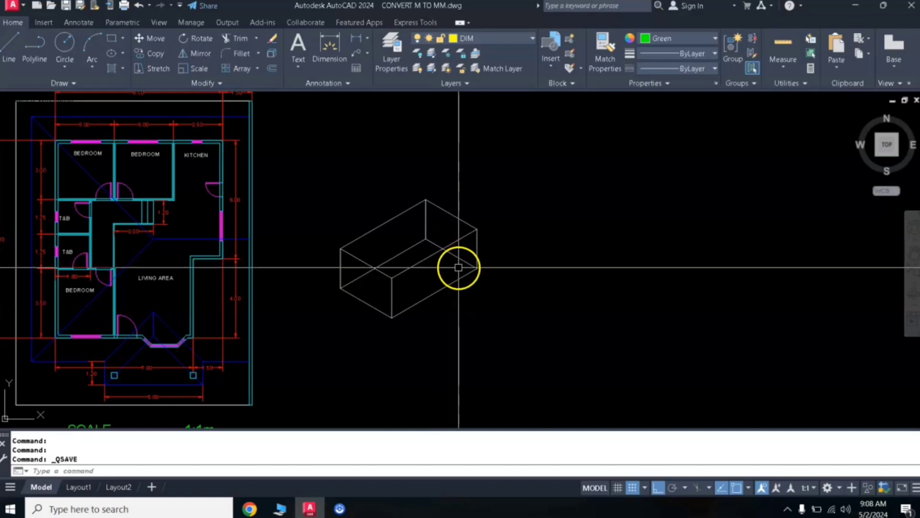
mouse_move(468, 259)
middle_down()
mouse_move(477, 246)
mouse_move(499, 256)
middle_up()
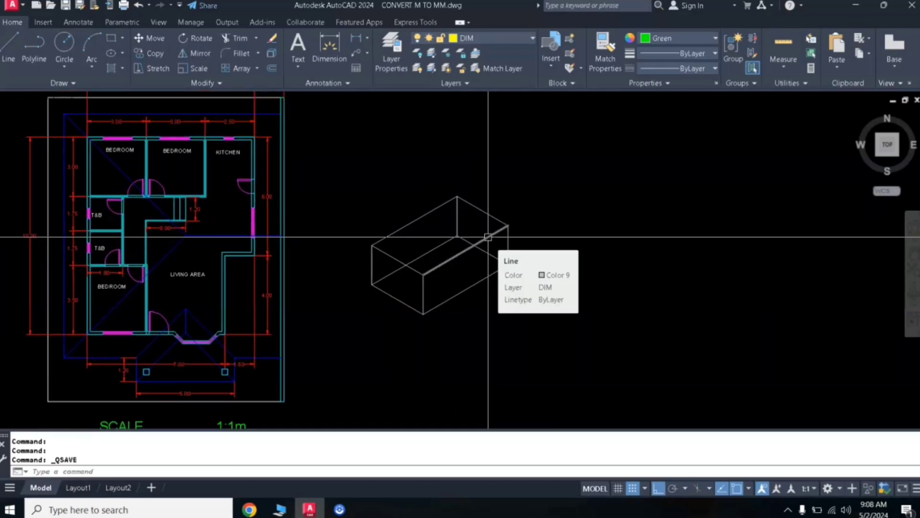
scroll(487, 237, down, 3)
scroll(494, 234, up, 3)
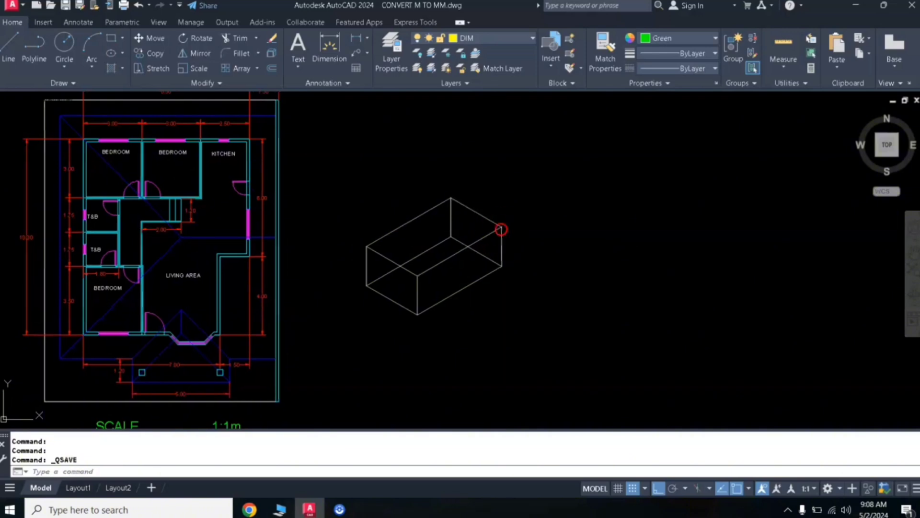
middle_drag(499, 225, 476, 218)
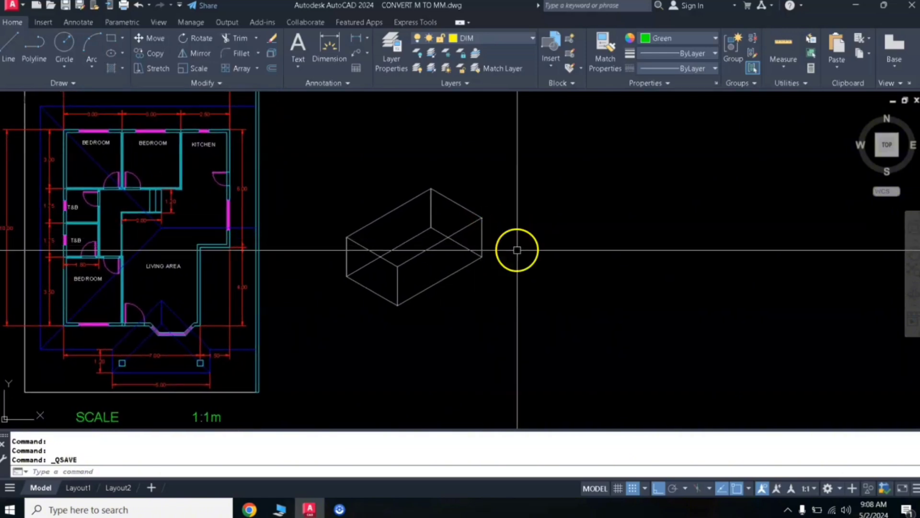
middle_drag(519, 251, 525, 258)
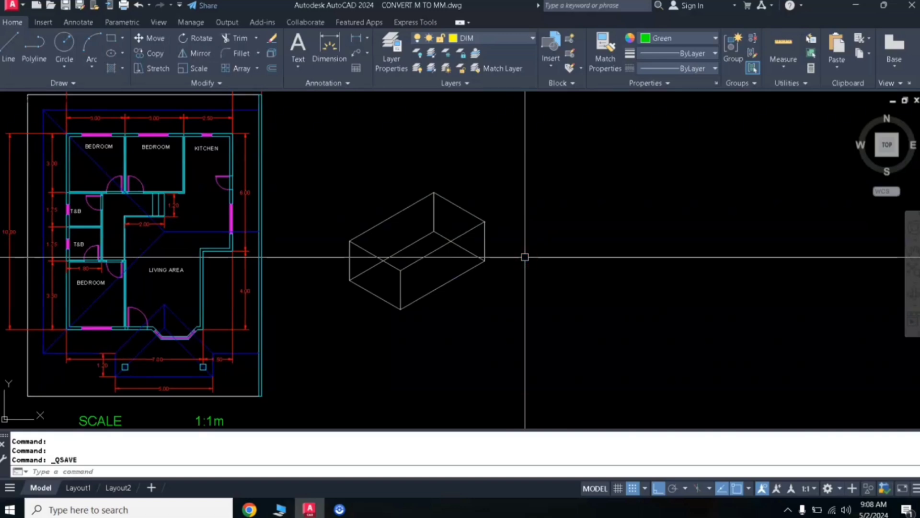
Set the snap grid style to Isometric with 0.50 vertical spacing, and turn snap mode off
text(NAP)
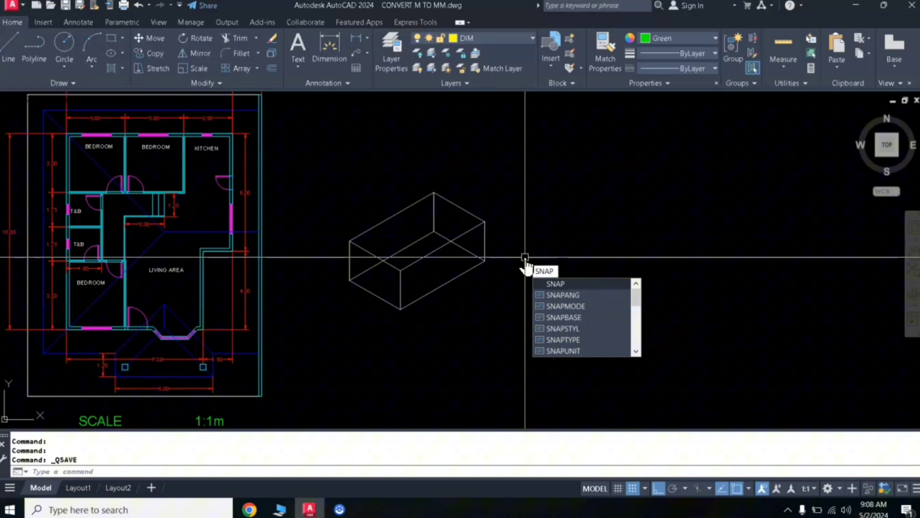
key(Return)
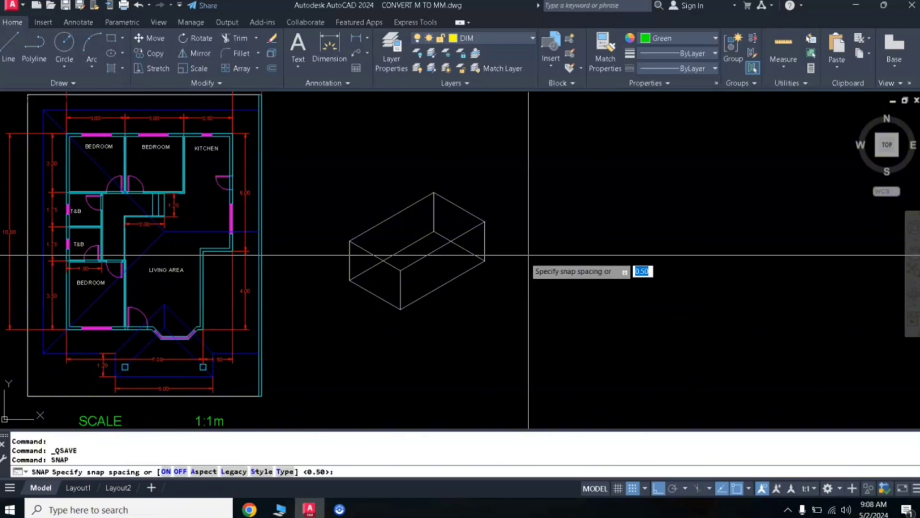
click(262, 472)
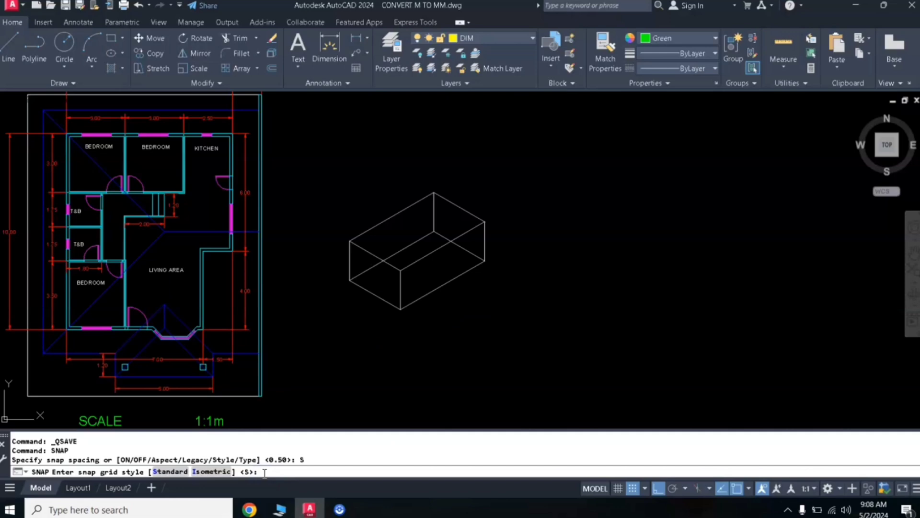
click(215, 472)
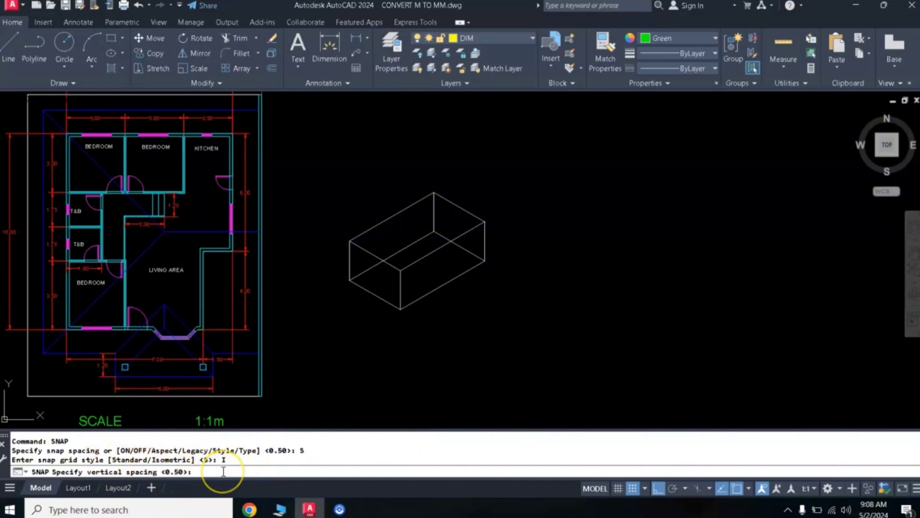
key(Return)
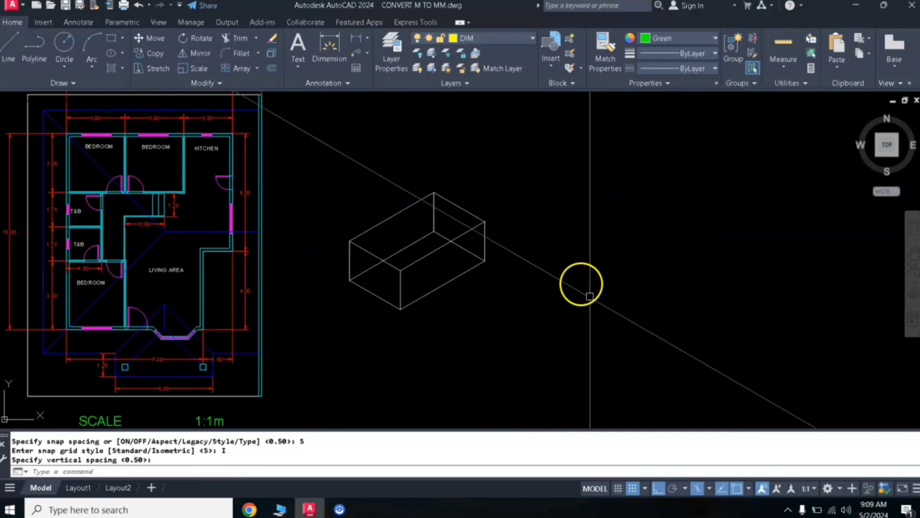
key(Return)
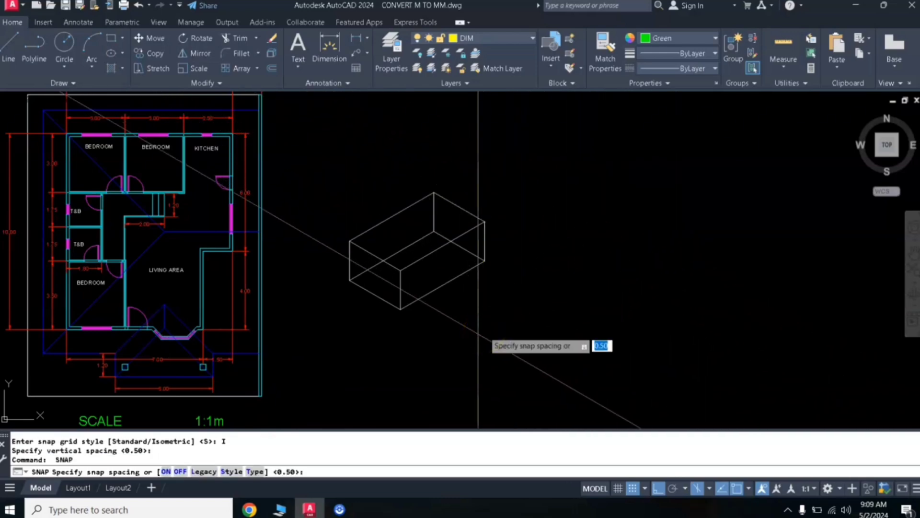
click(181, 472)
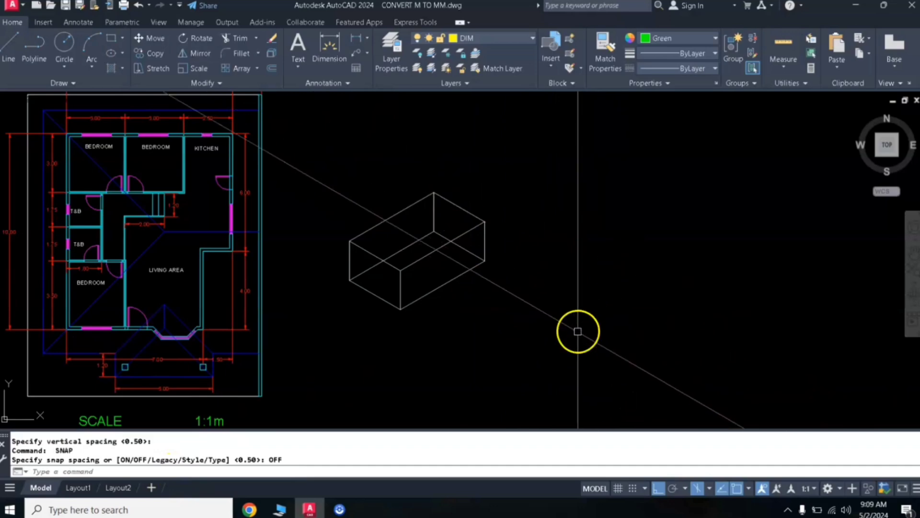
Draw a closed 5 by 3 parallelogram on the top isoplane beside the white box, using Line in Ortho mode
mouse_move(599, 280)
middle_down()
mouse_move(554, 288)
mouse_move(563, 267)
middle_up()
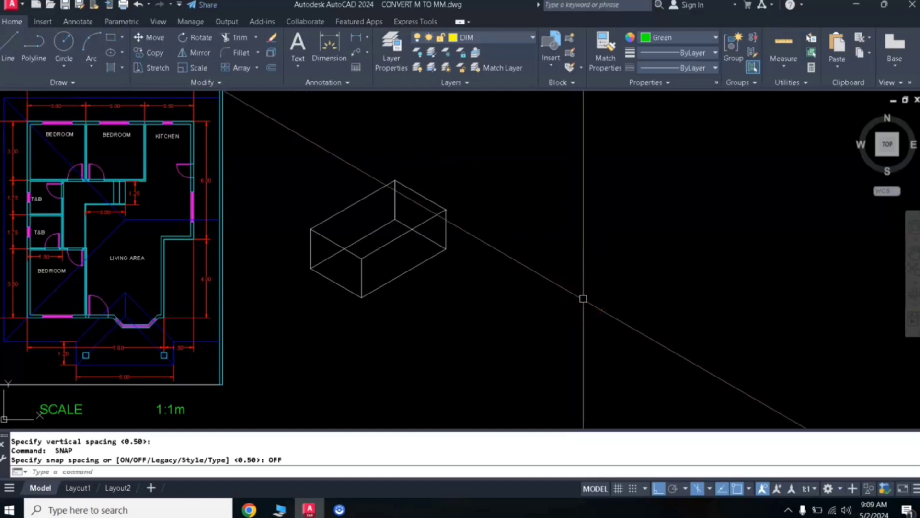
text(L)
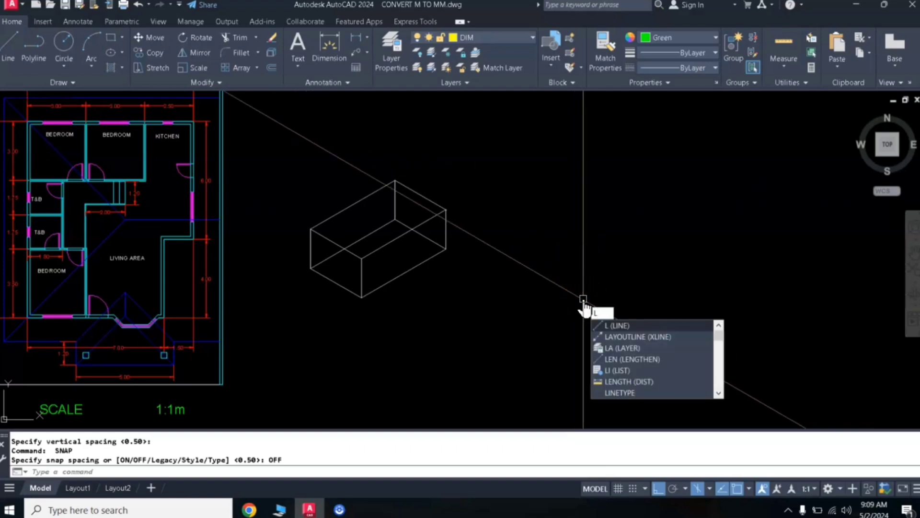
key(Return)
click(608, 272)
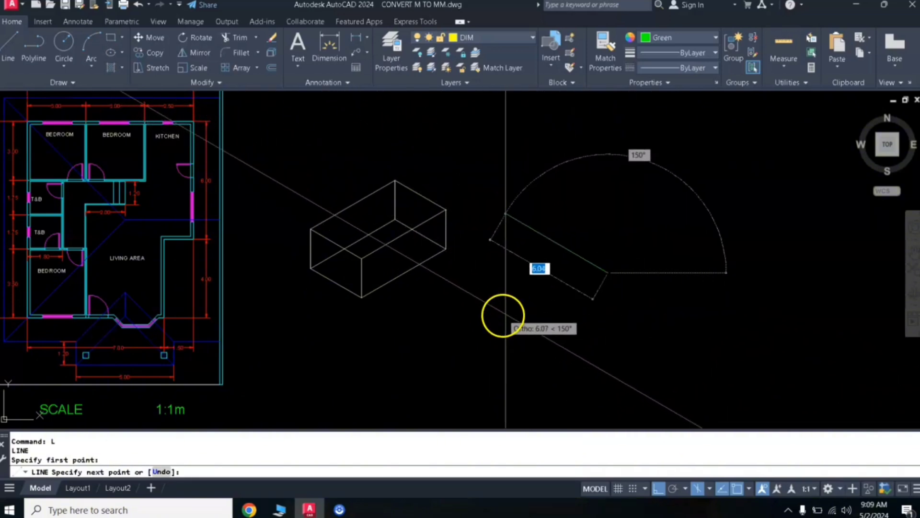
key(F5)
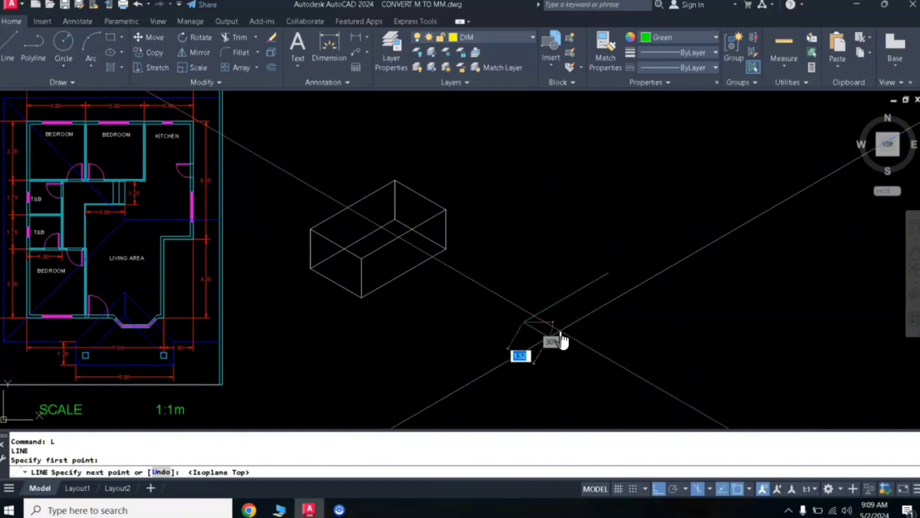
text(5)
key(Return)
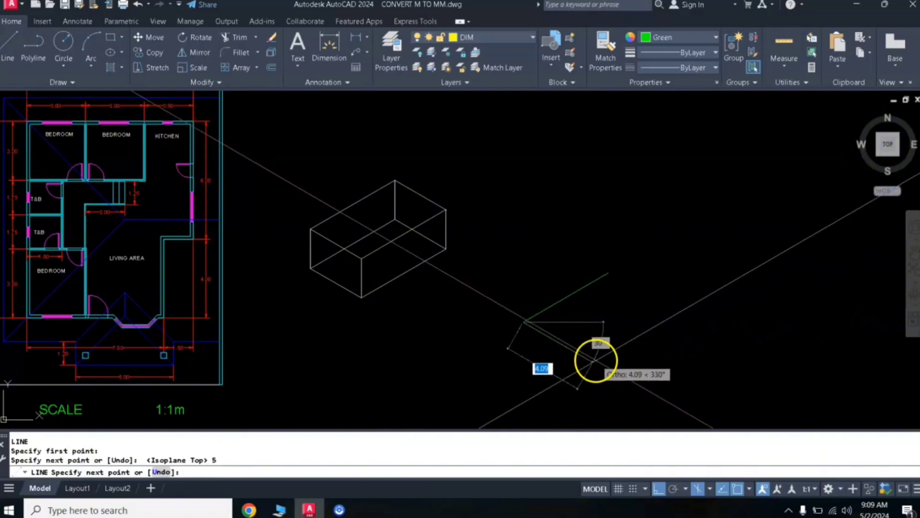
key(Return)
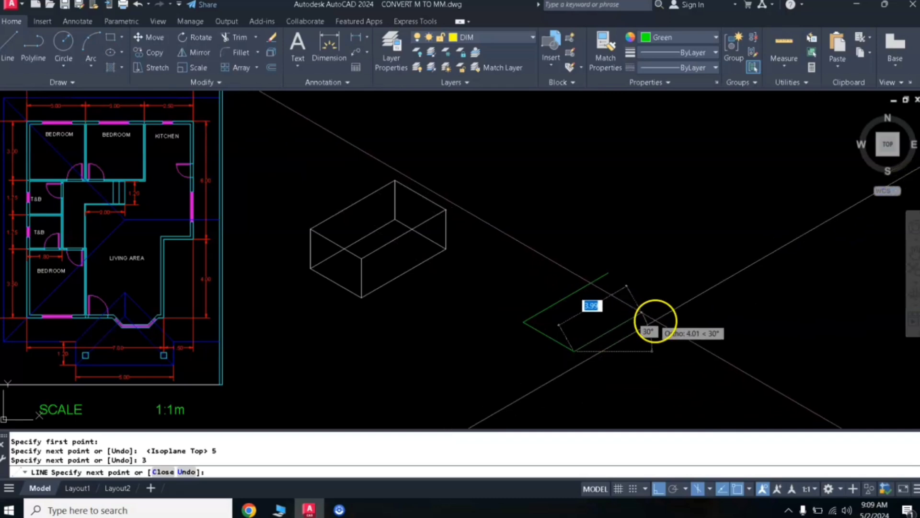
key(Return)
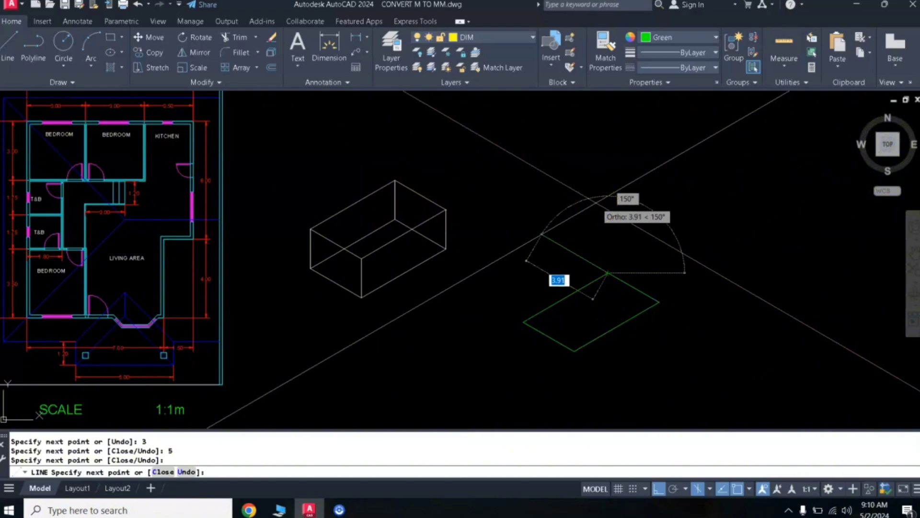
Switch to the right isoplane and draw the rear long face with a 2-unit vertical edge and a 5-unit upper edge back to the base
key(F5)
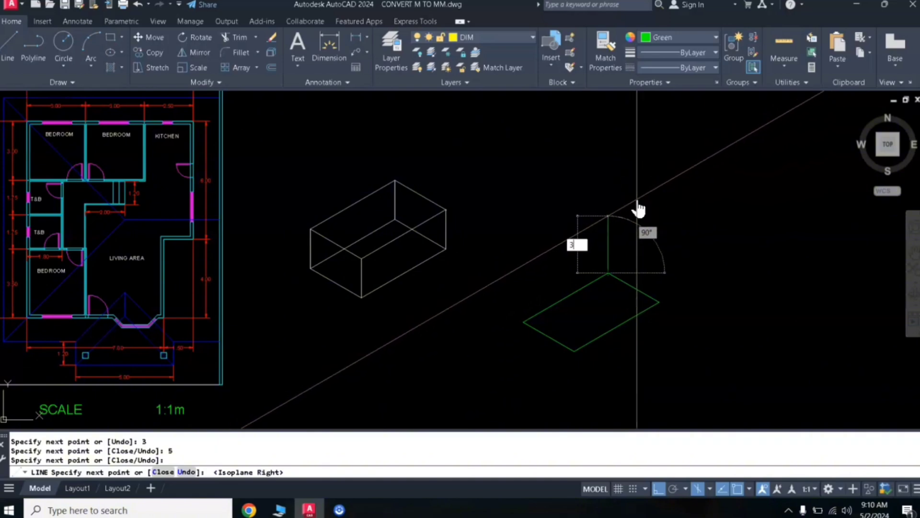
key(Return)
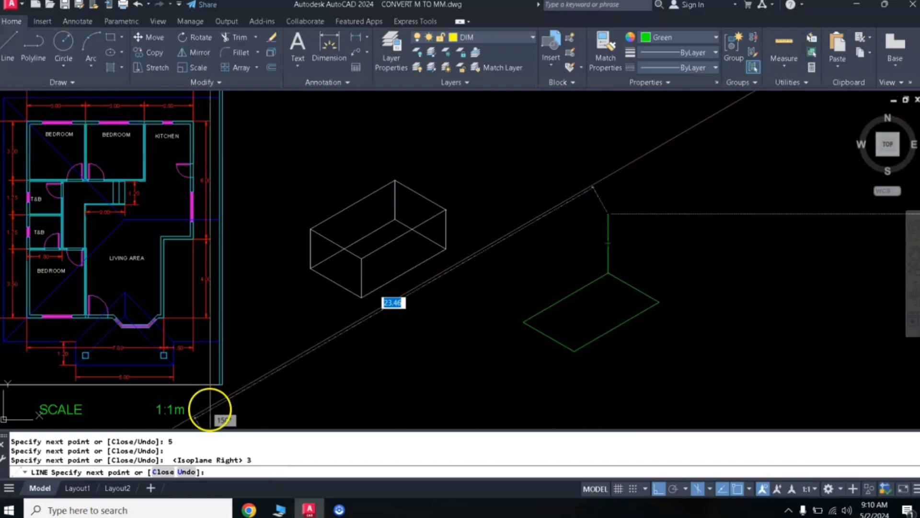
click(185, 472)
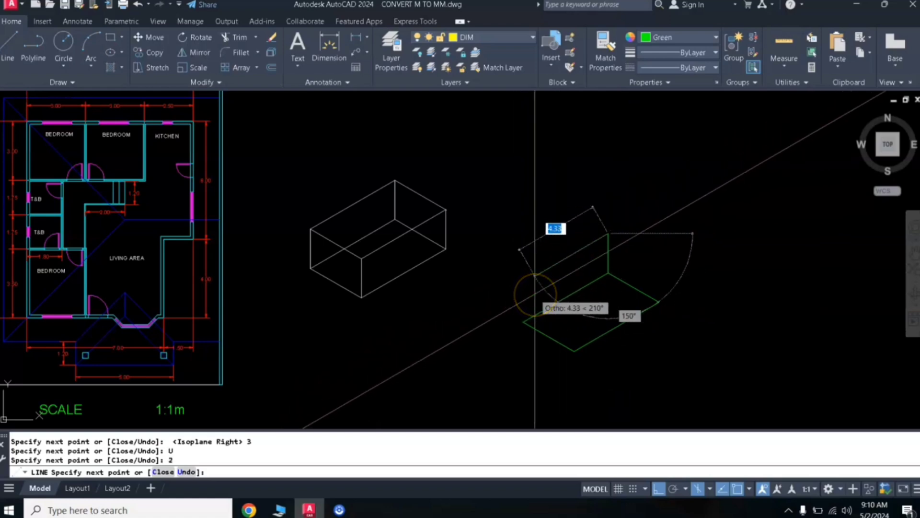
key(Return)
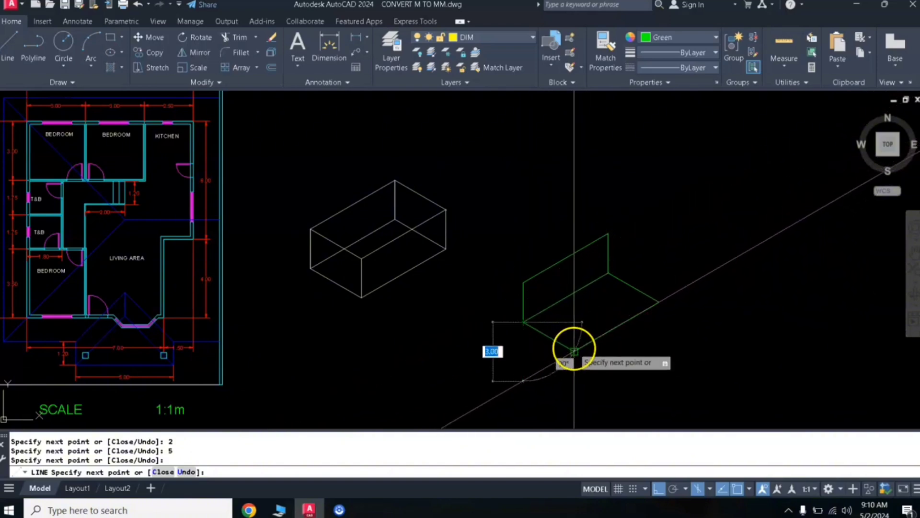
Draw the 2-unit front corner edge, join it to the adjacent upper corner, and draw the 5-unit front upper edge down to the base
click(574, 351)
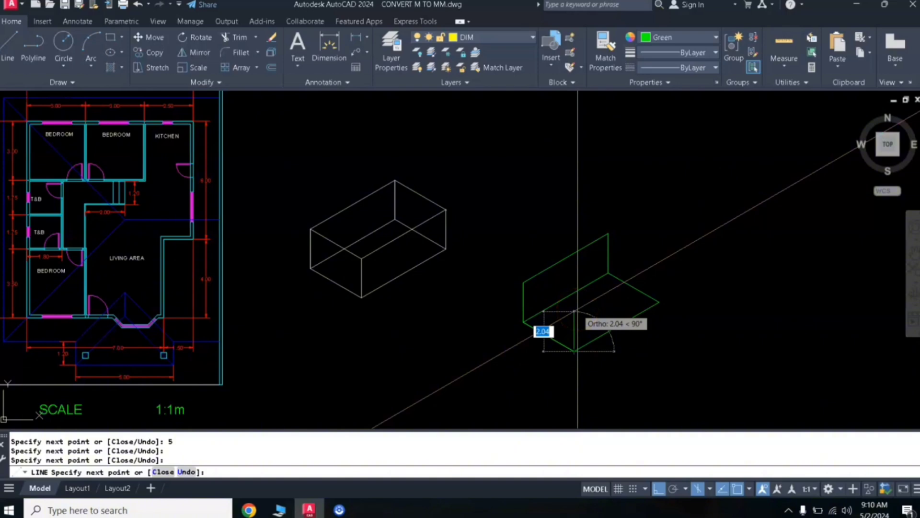
text(2)
key(Return)
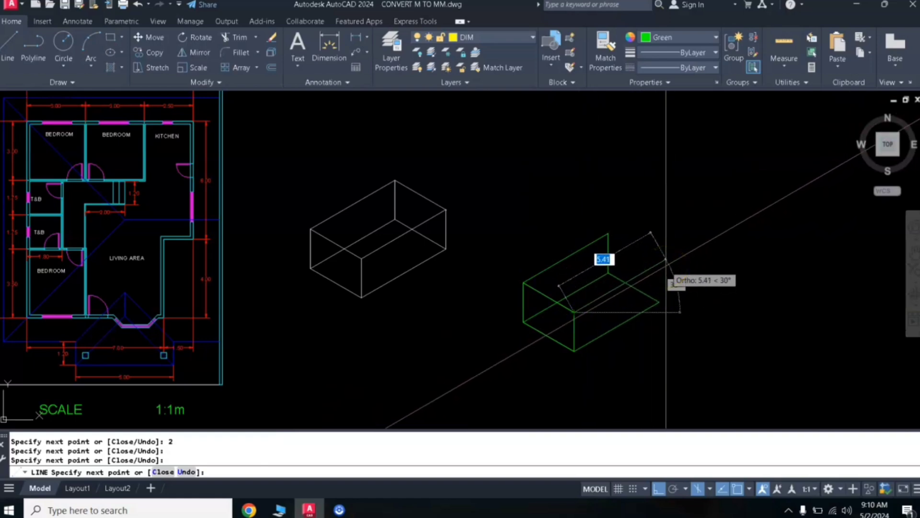
text(5)
key(Return)
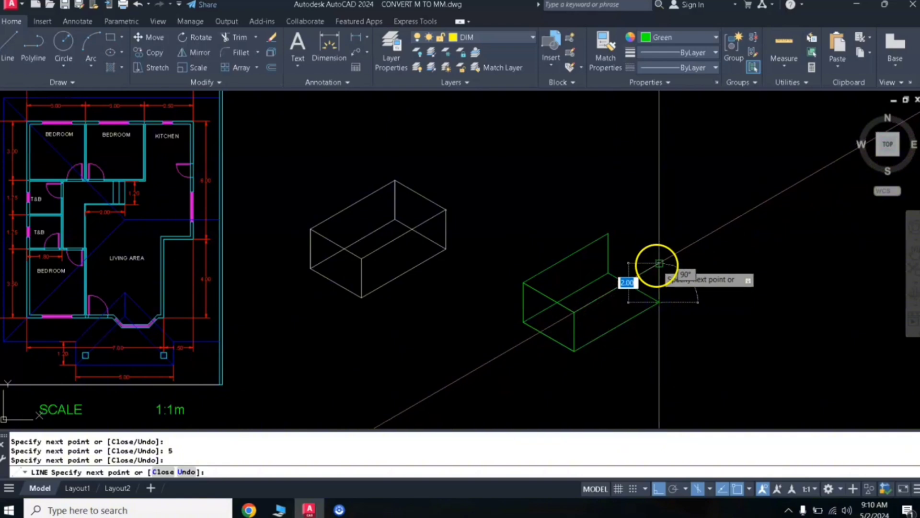
Complete the green box by connecting its two remaining upper corners on the left isoplane, and end the Line command
click(642, 229)
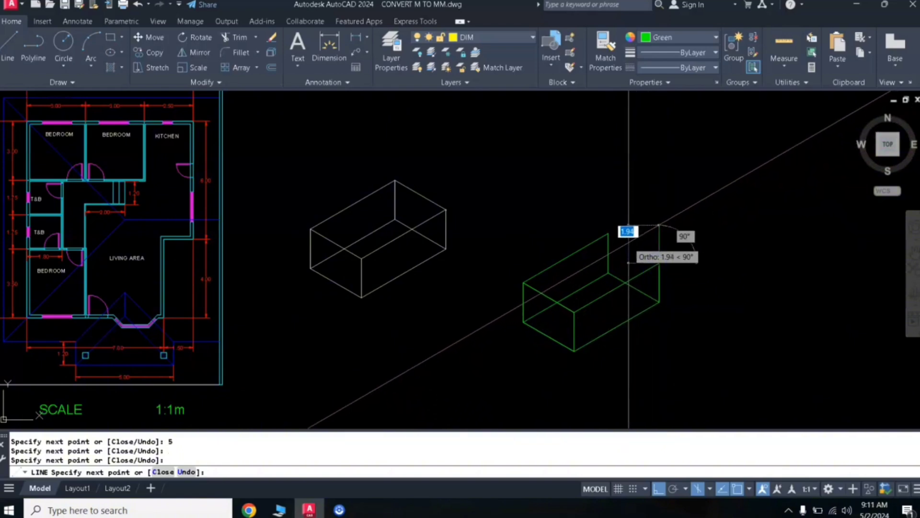
key(F5)
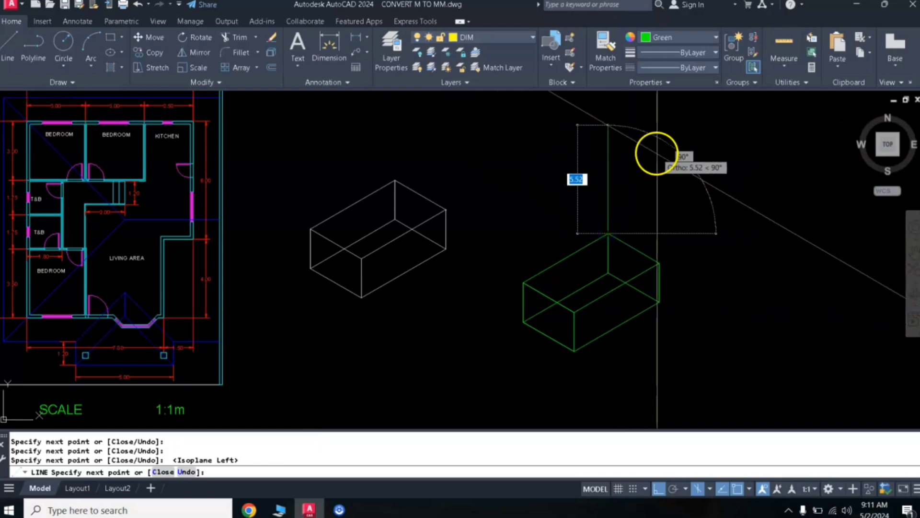
key(Return)
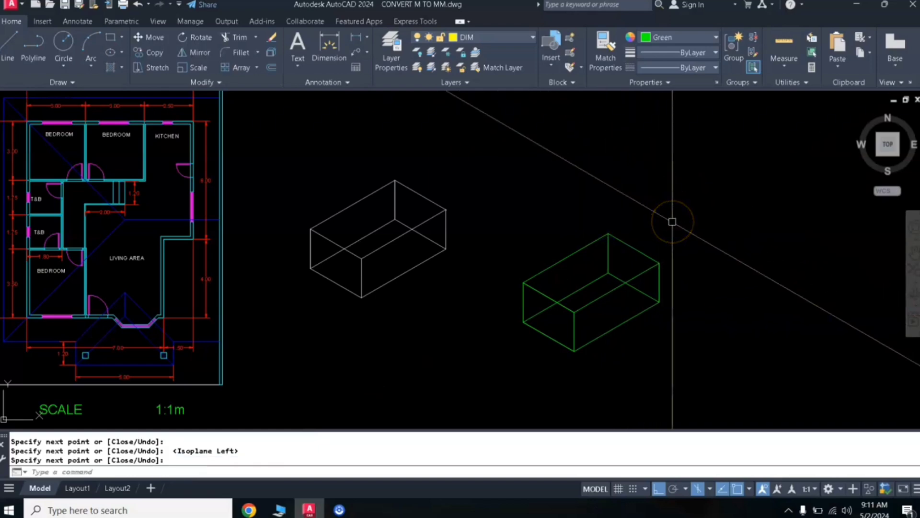
Cycle the isometric drawing plane through Top, Right and Left, ending on the top isoplane
scroll(671, 221, down, 2)
middle_drag(670, 222, 493, 254)
scroll(499, 254, up, 2)
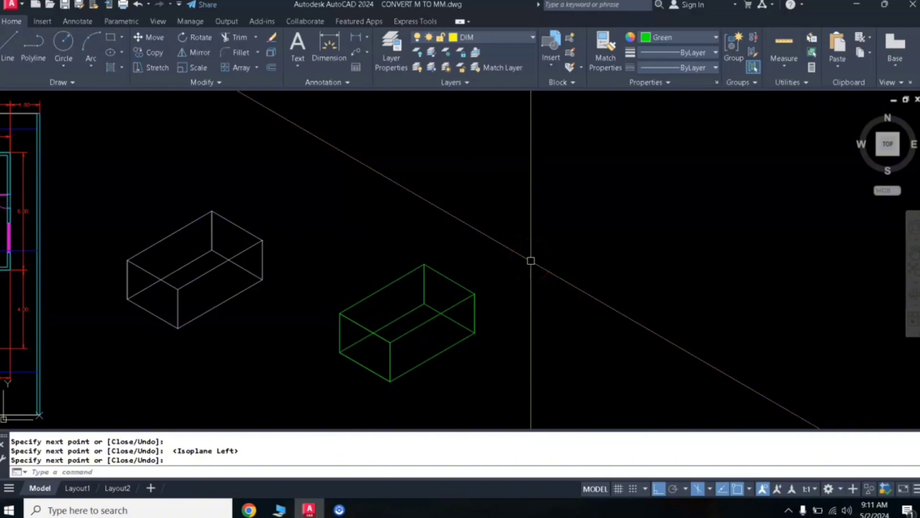
key(F5)
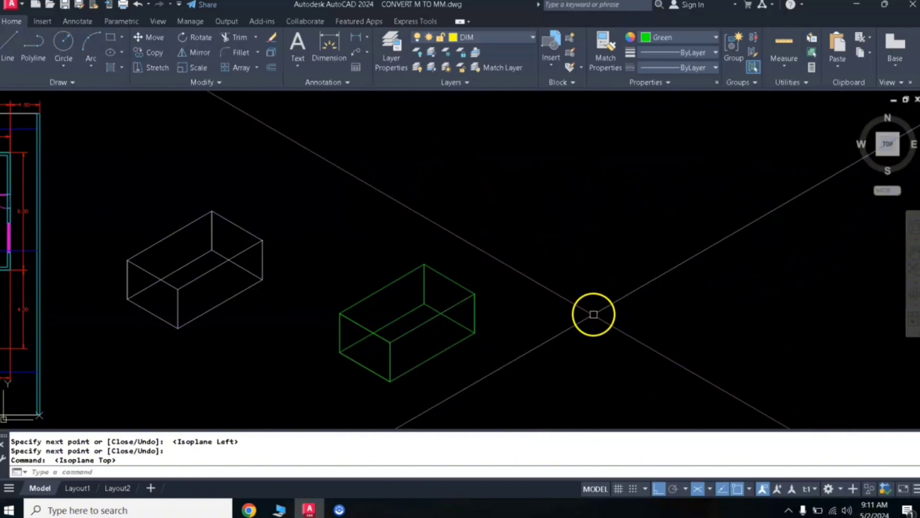
key(F5)
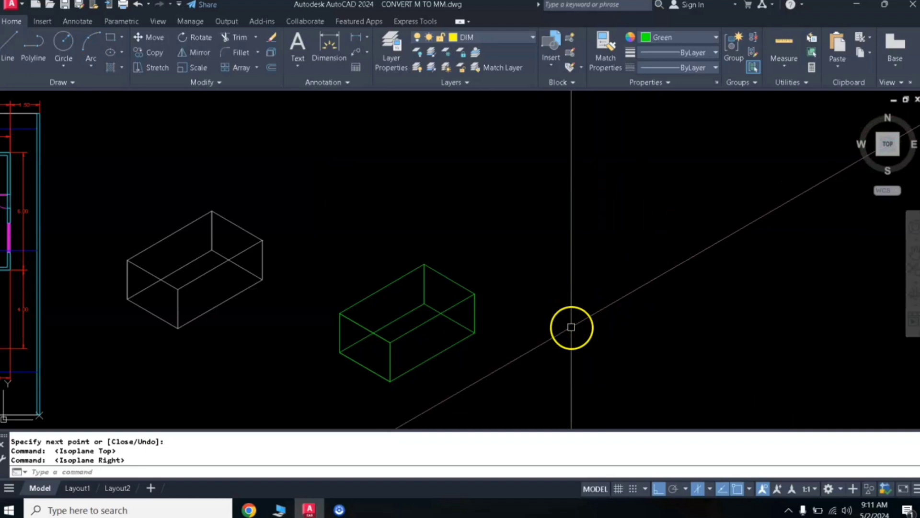
key(F5)
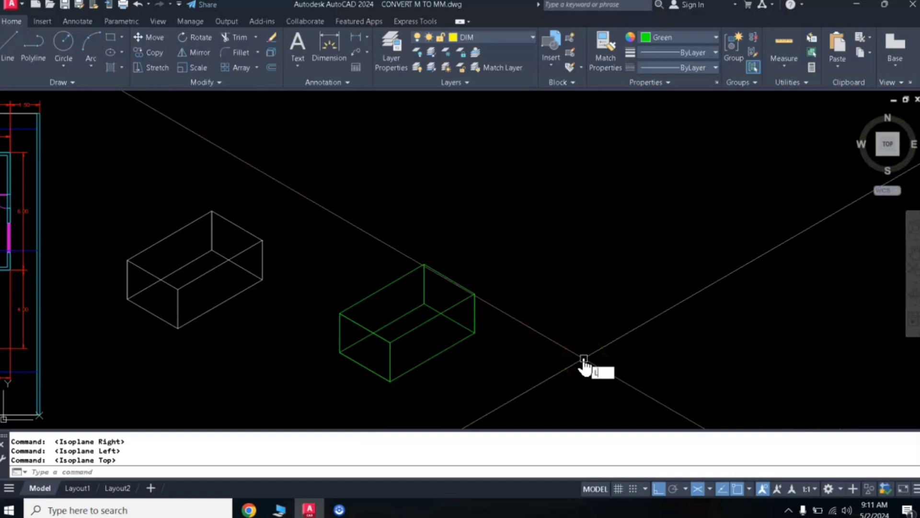
Beside the green box, draw connected right-isoplane lines 6 units up, 2 at 30°, 2 up, and 4 at 210°
key(Return)
click(573, 359)
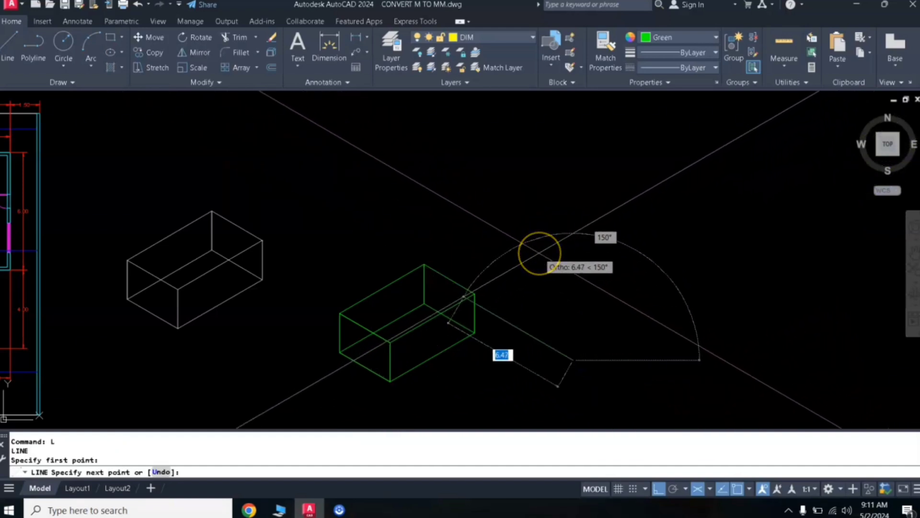
key(F5)
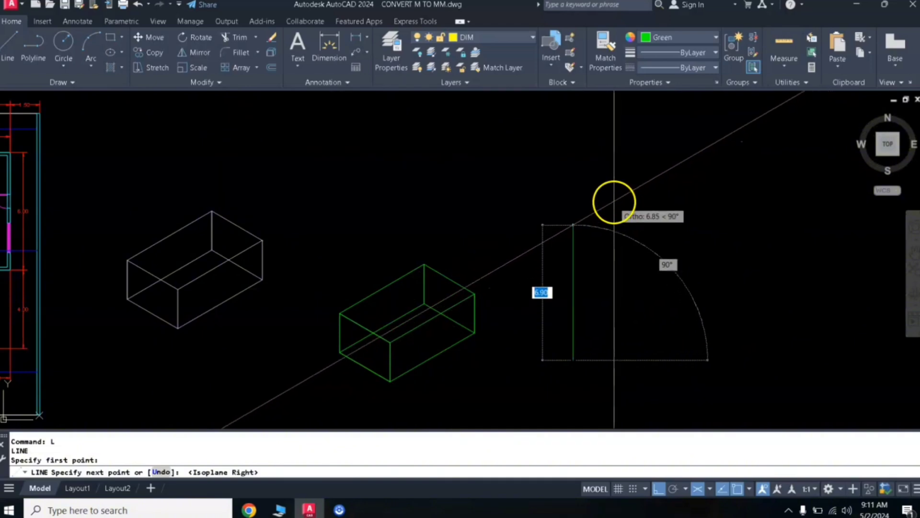
text(6)
key(Return)
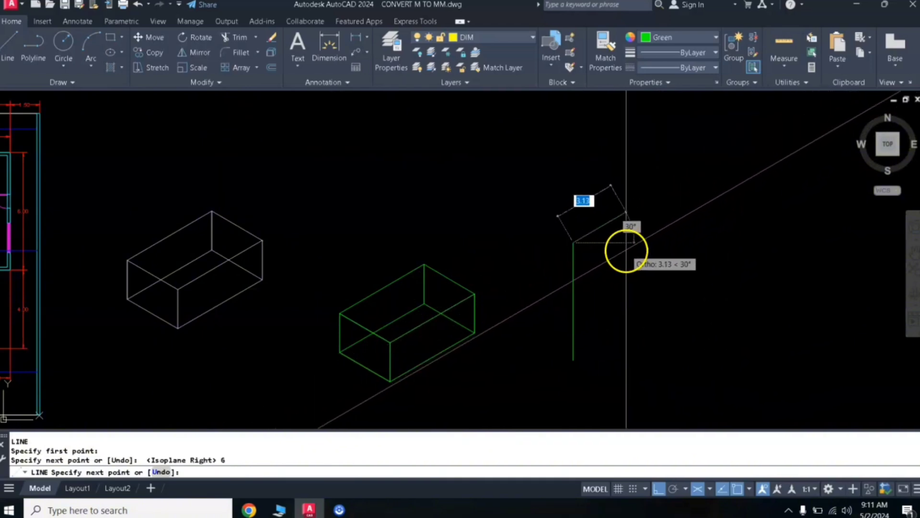
text(2)
key(Return)
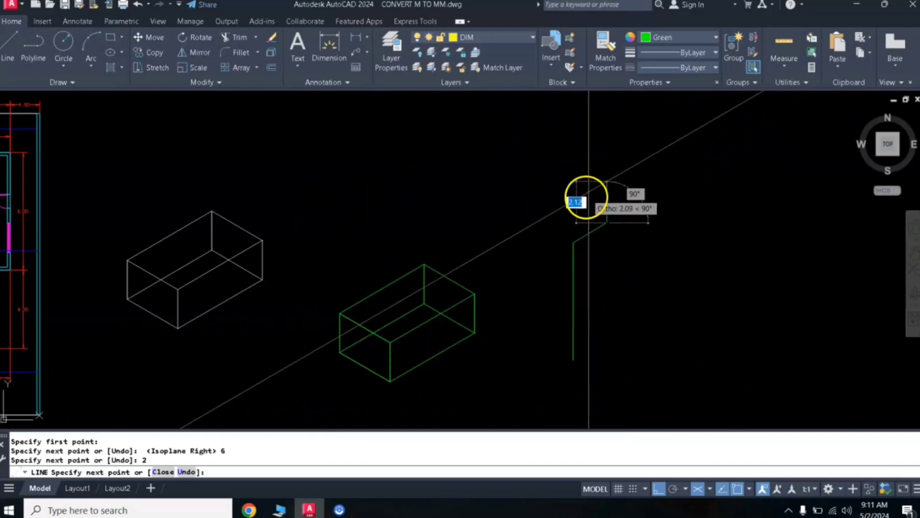
key(Return)
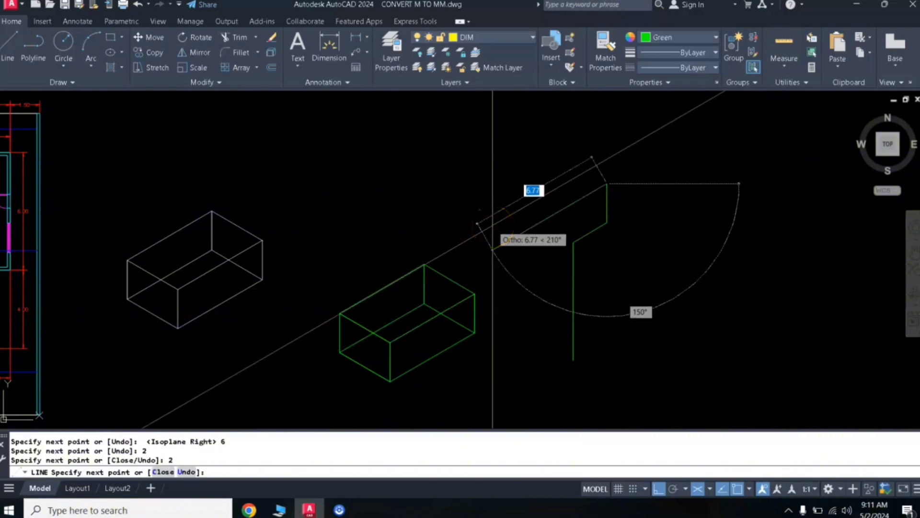
text(4)
key(Return)
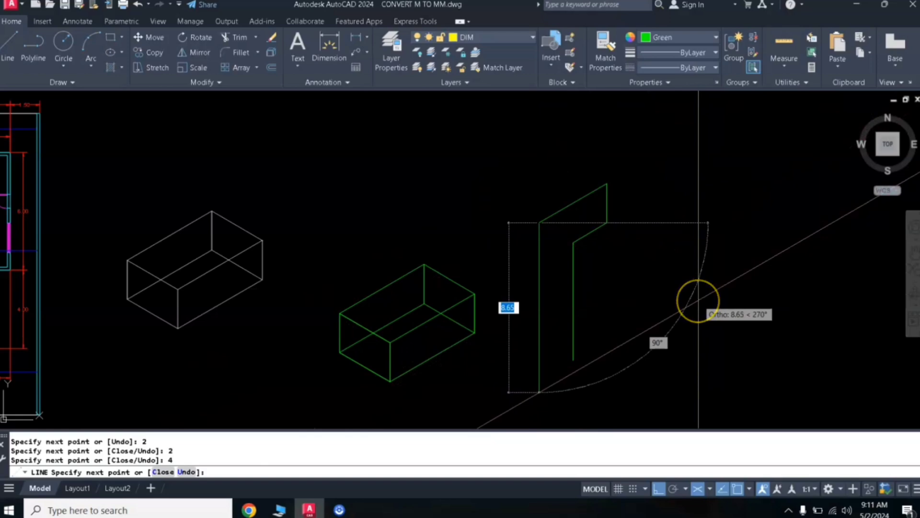
Continue the path with left-isoplane segments 3 at 150° and 2 up, and a 6-unit top-isoplane segment at 210°, and end the line
key(F5)
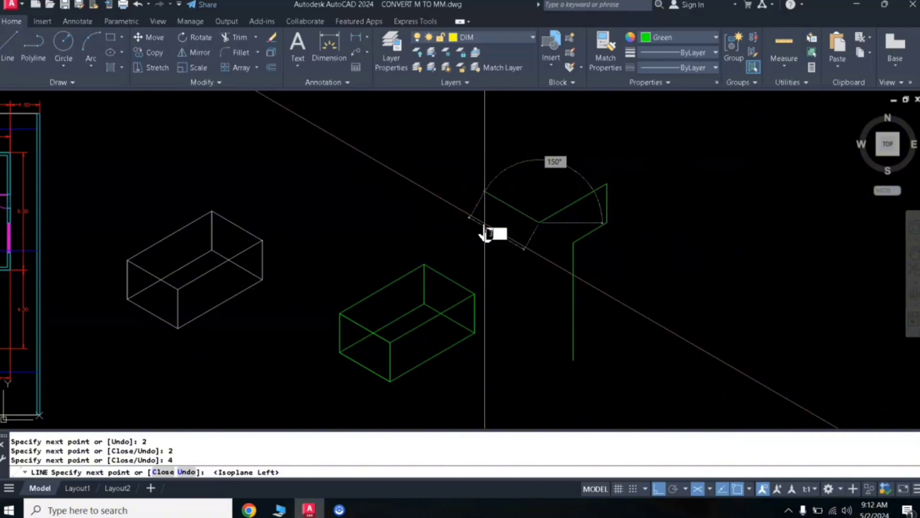
key(Return)
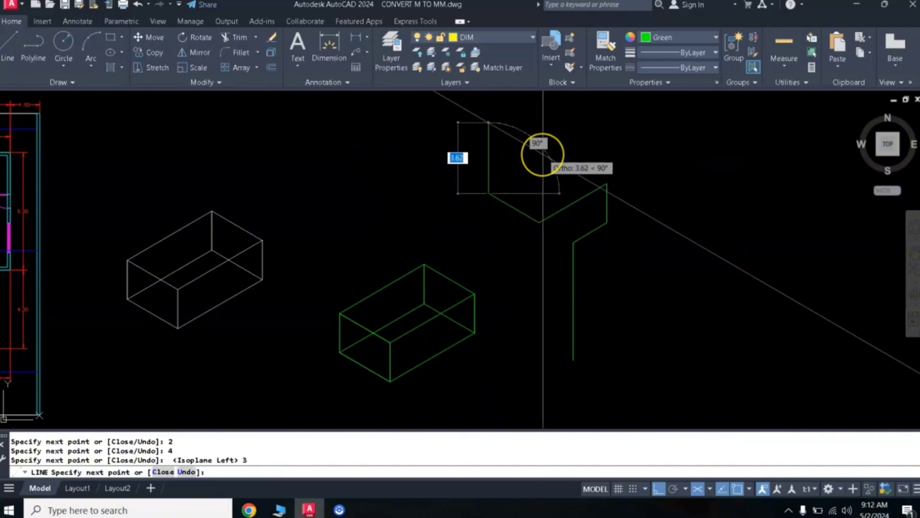
text(2)
key(Return)
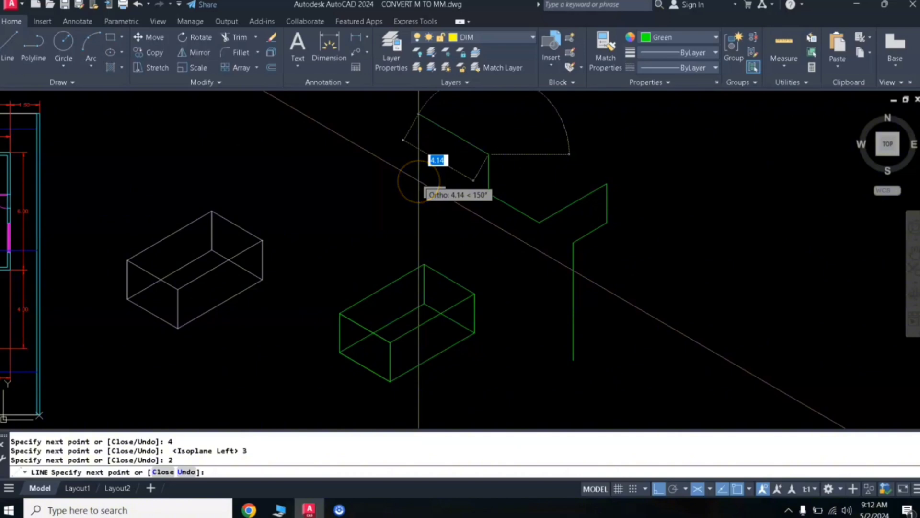
key(F5)
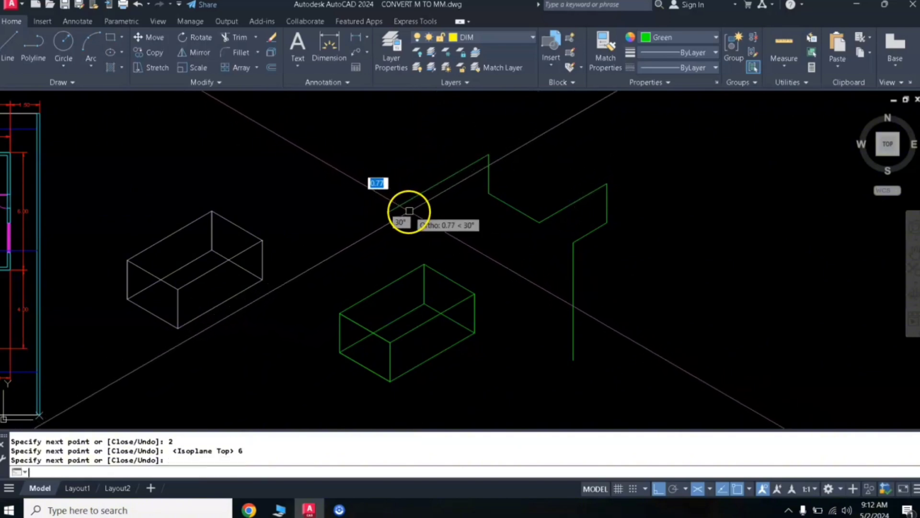
key(Return)
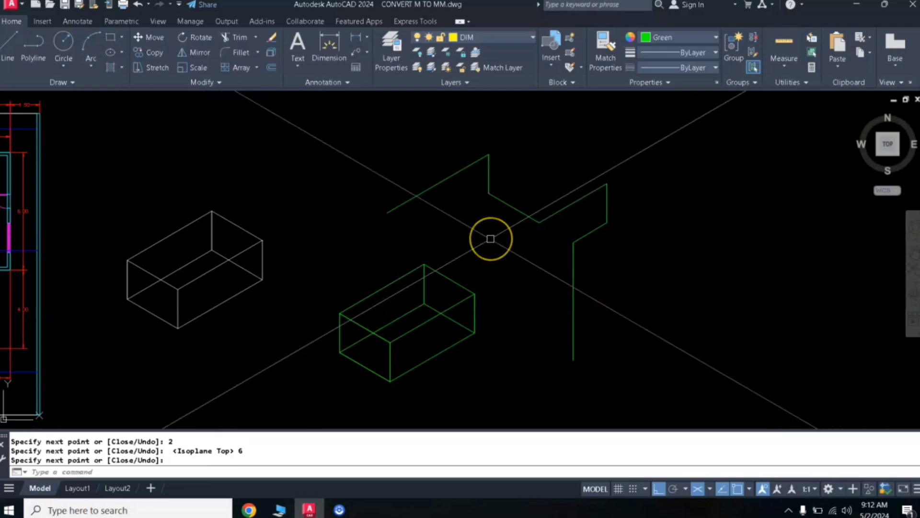
scroll(490, 238, down, 3)
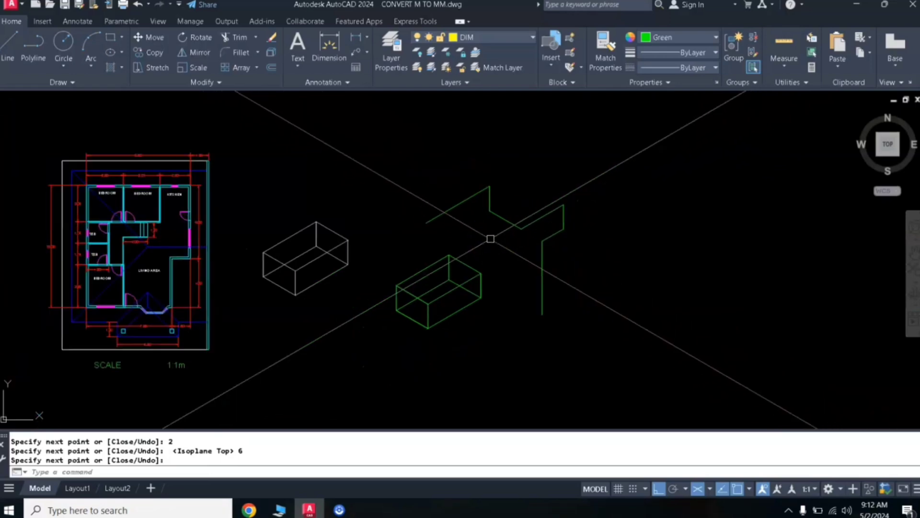
mouse_move(470, 232)
middle_down()
mouse_move(534, 259)
mouse_move(551, 253)
middle_up()
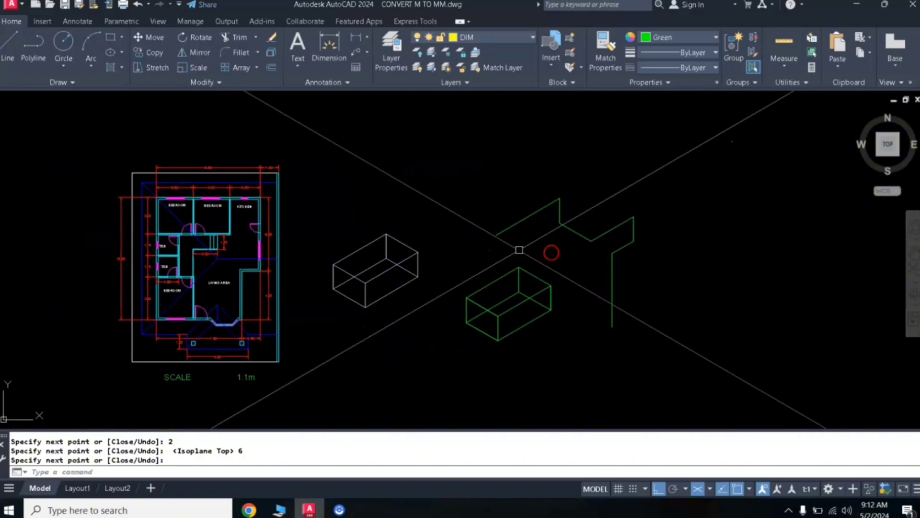
scroll(478, 246, up, 2)
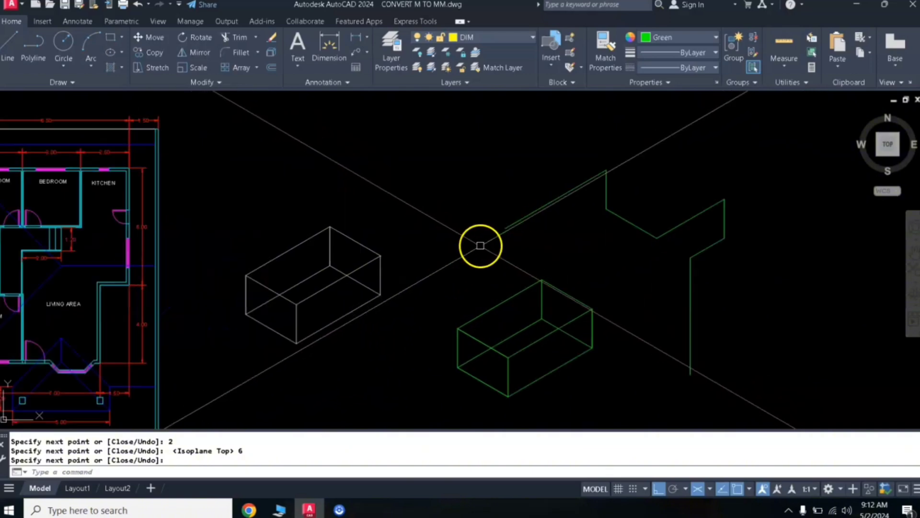
scroll(478, 245, down, 2)
middle_drag(487, 230, 542, 215)
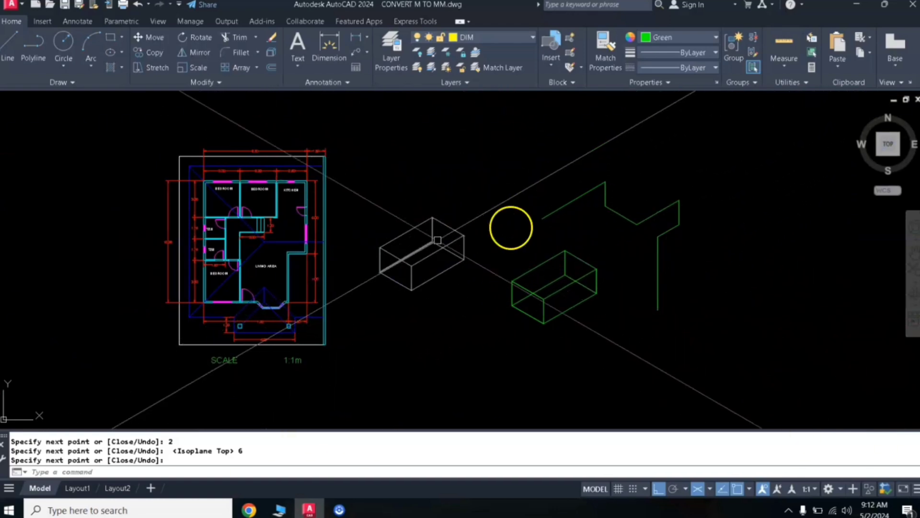
scroll(230, 208, up, 3)
scroll(229, 207, down, 3)
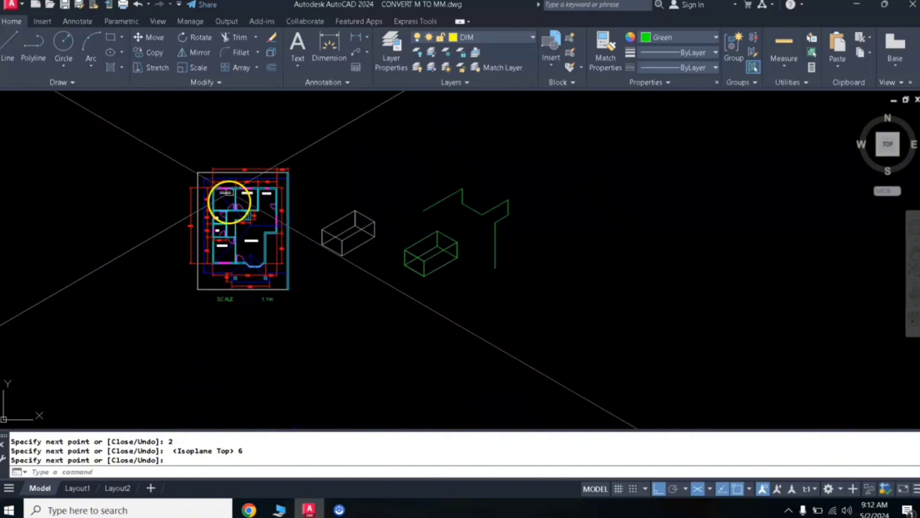
scroll(226, 199, up, 2)
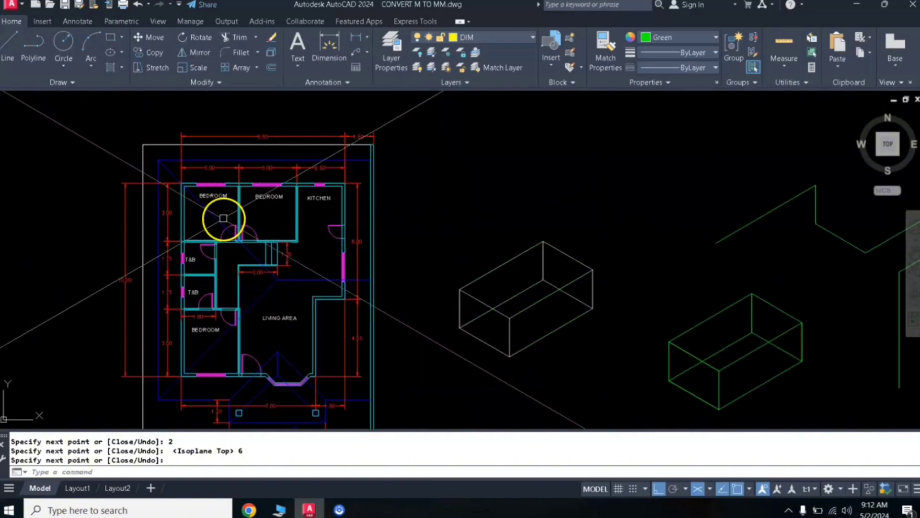
scroll(222, 213, down, 2)
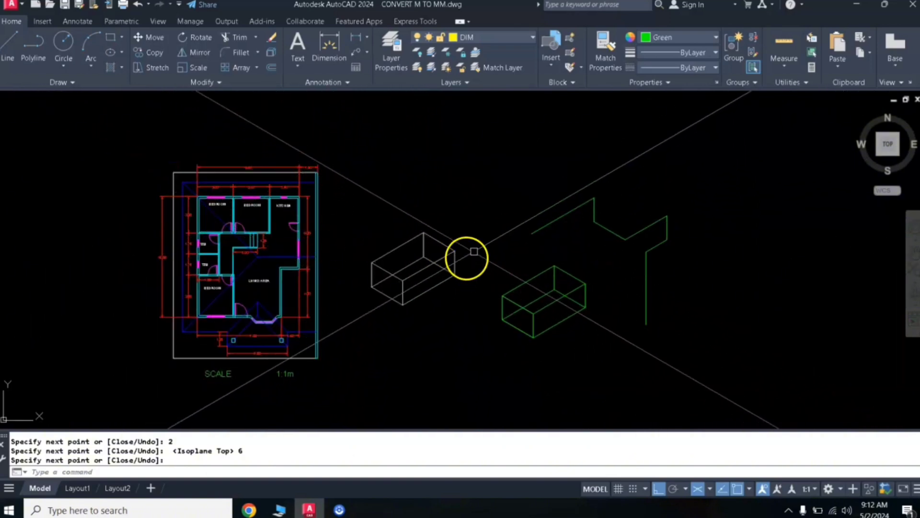
scroll(517, 283, up, 3)
scroll(527, 258, down, 3)
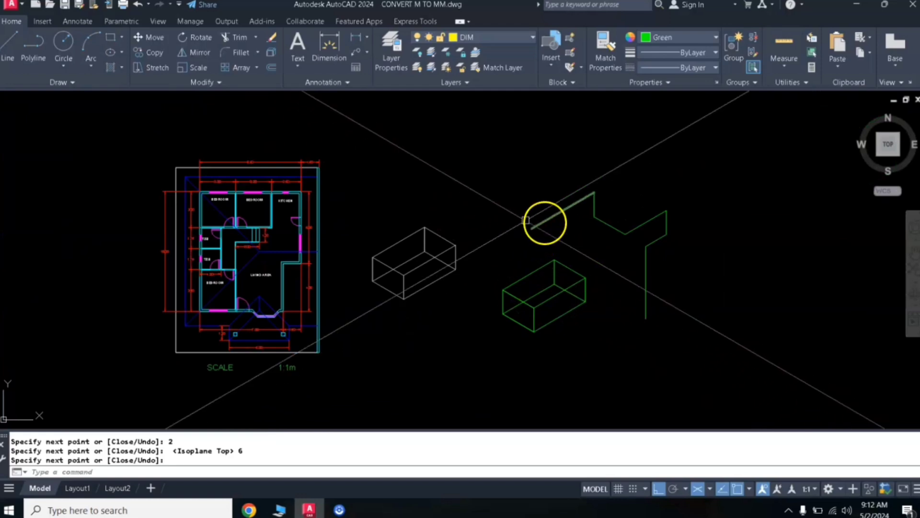
scroll(496, 264, up, 2)
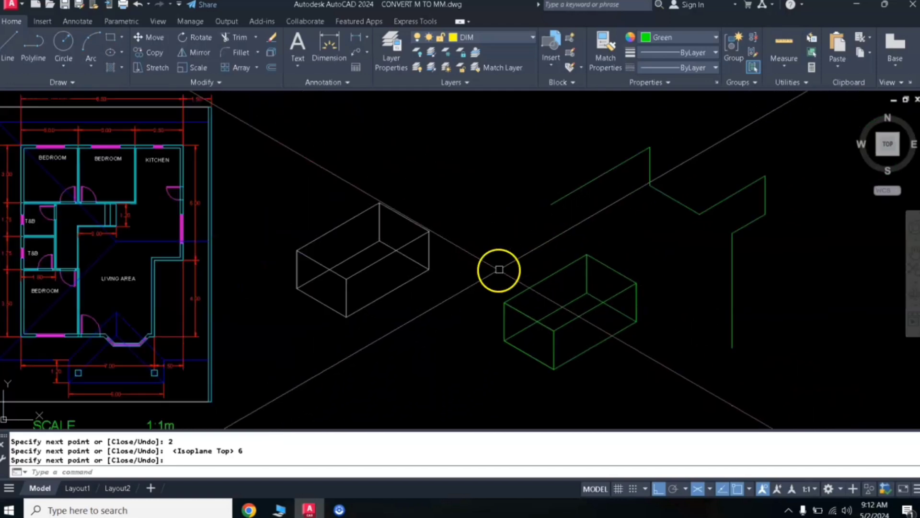
scroll(515, 241, down, 2)
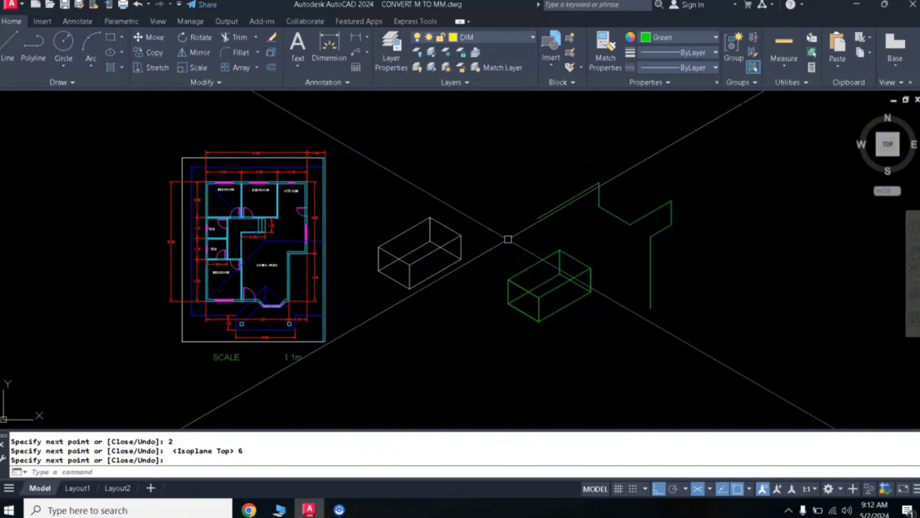
Use the SNAP command to set the snap grid style to Standard, accepting the 0.50 snap spacing
text(n)
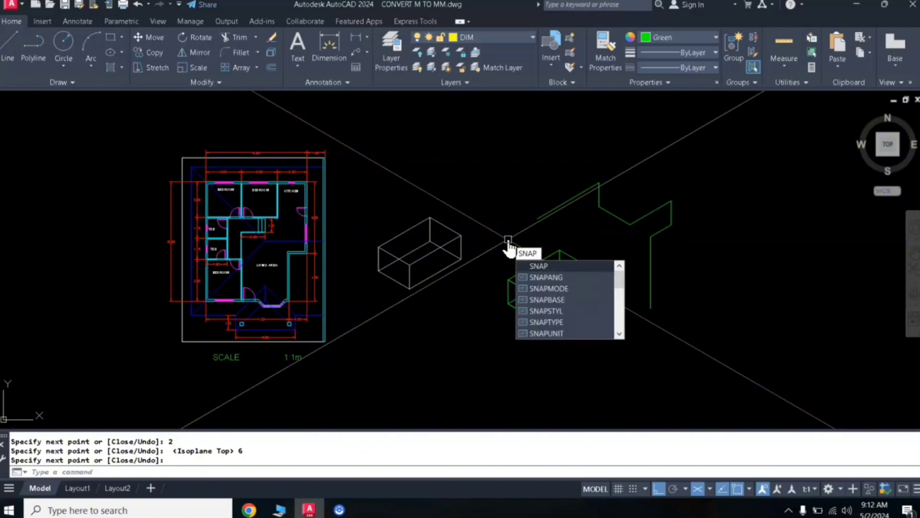
key(Return)
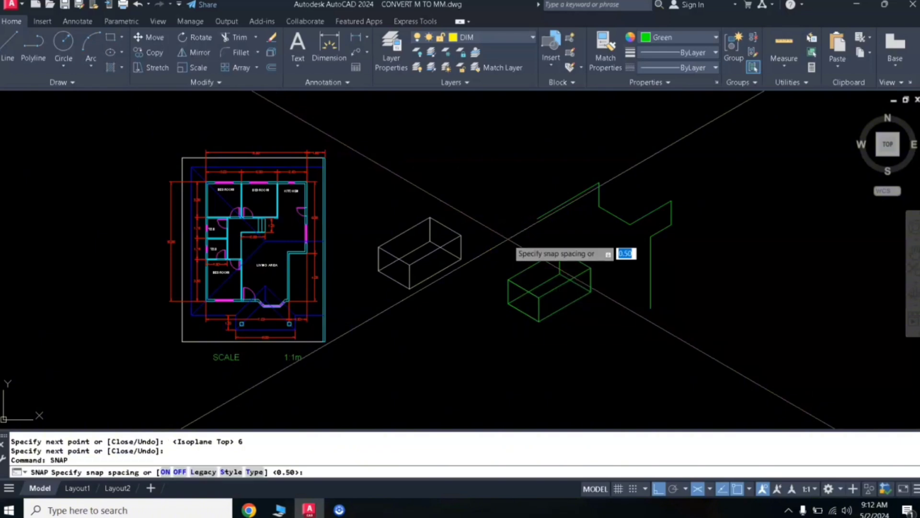
click(230, 473)
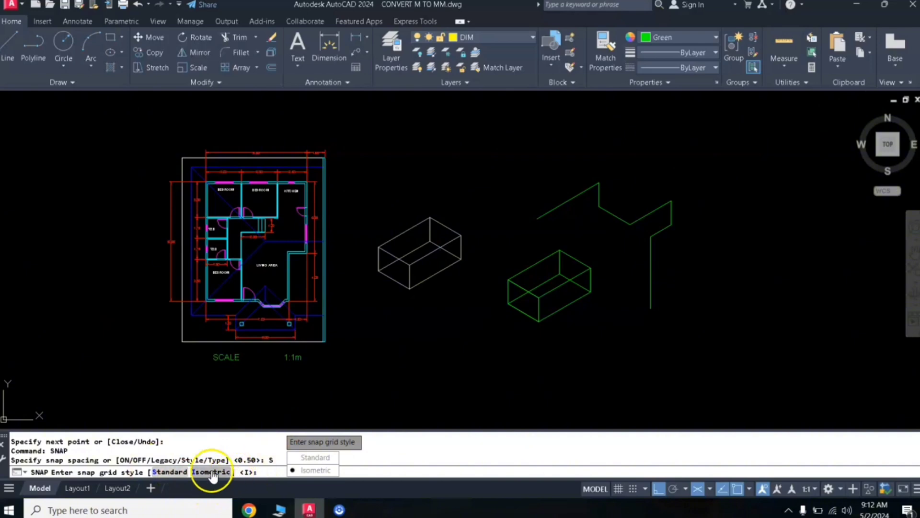
click(169, 472)
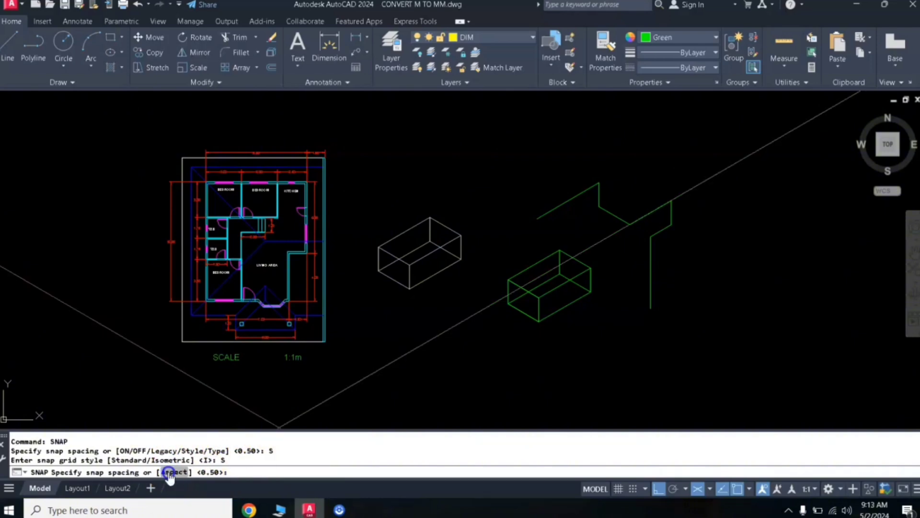
key(Return)
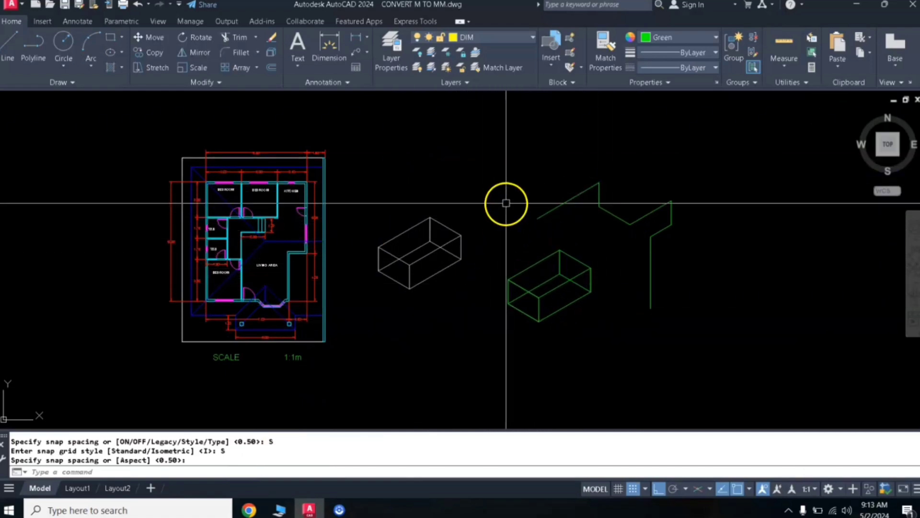
scroll(476, 312, up, 3)
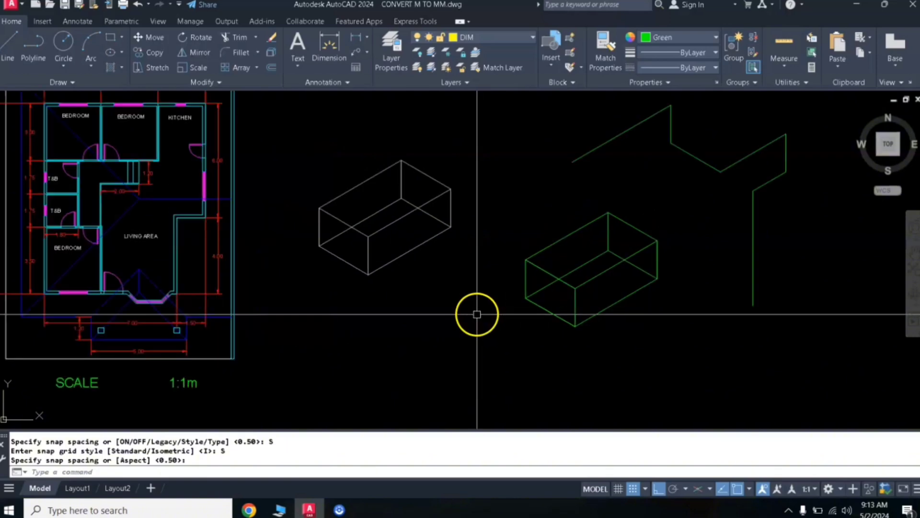
scroll(481, 305, down, 3)
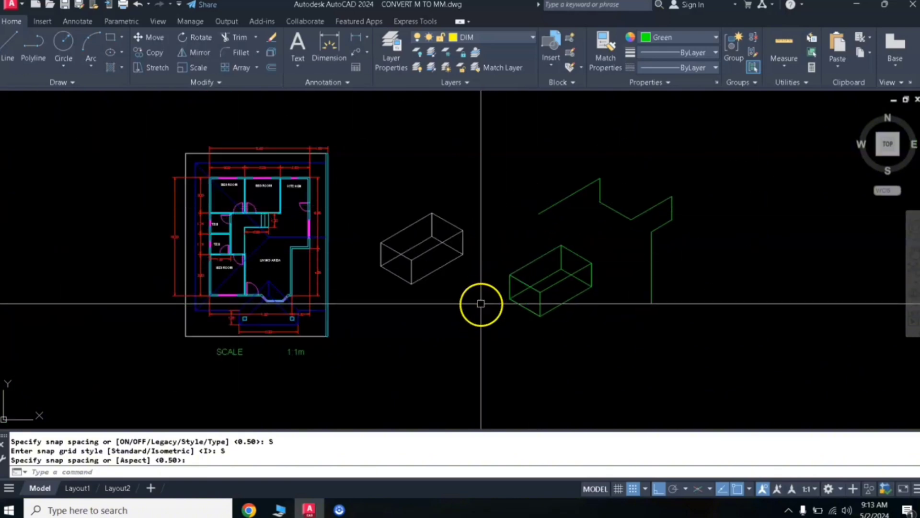
scroll(481, 304, up, 2)
scroll(486, 287, down, 3)
scroll(490, 261, up, 6)
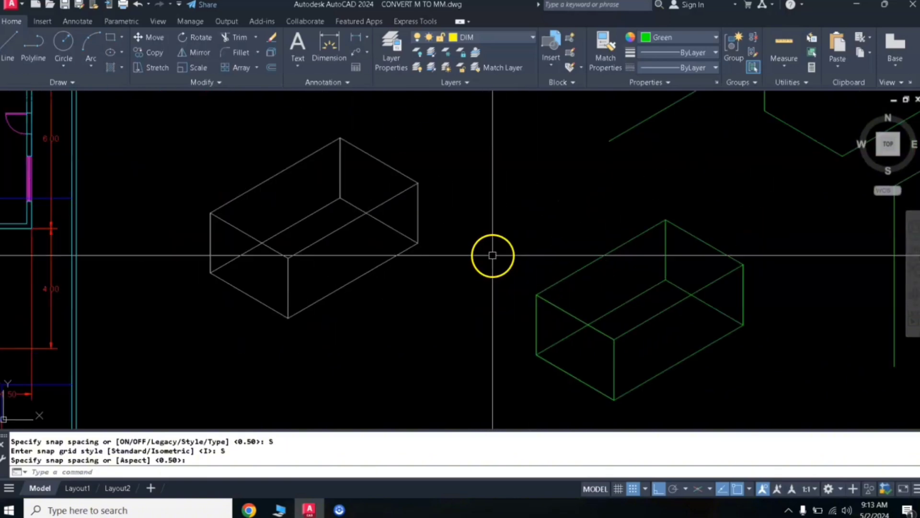
scroll(492, 255, down, 5)
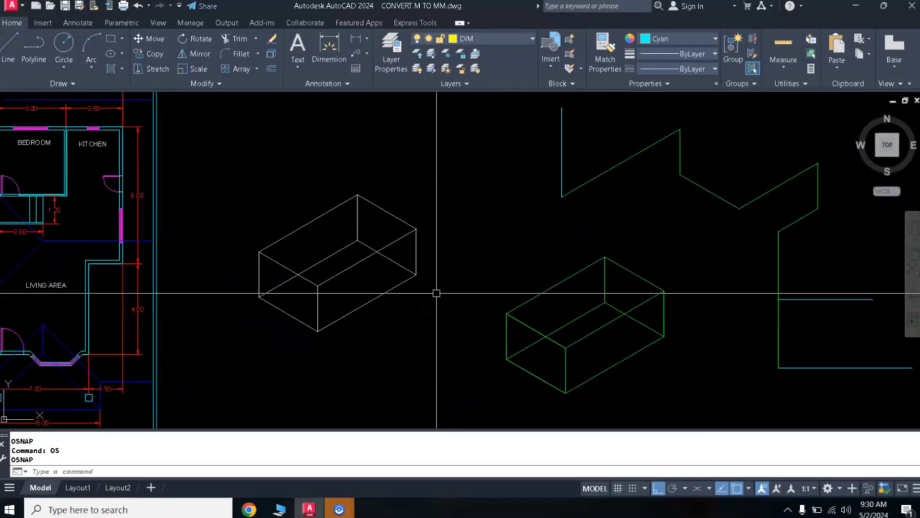
scroll(437, 292, down, 2)
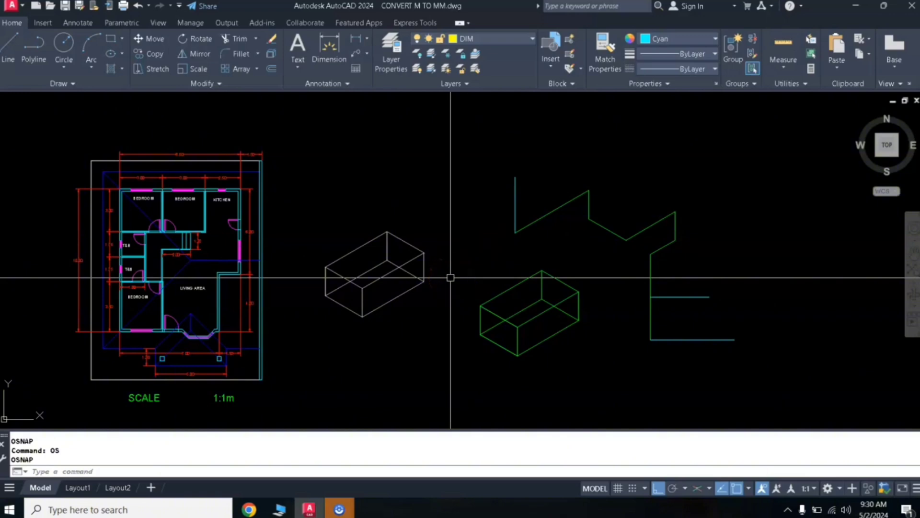
scroll(450, 278, up, 2)
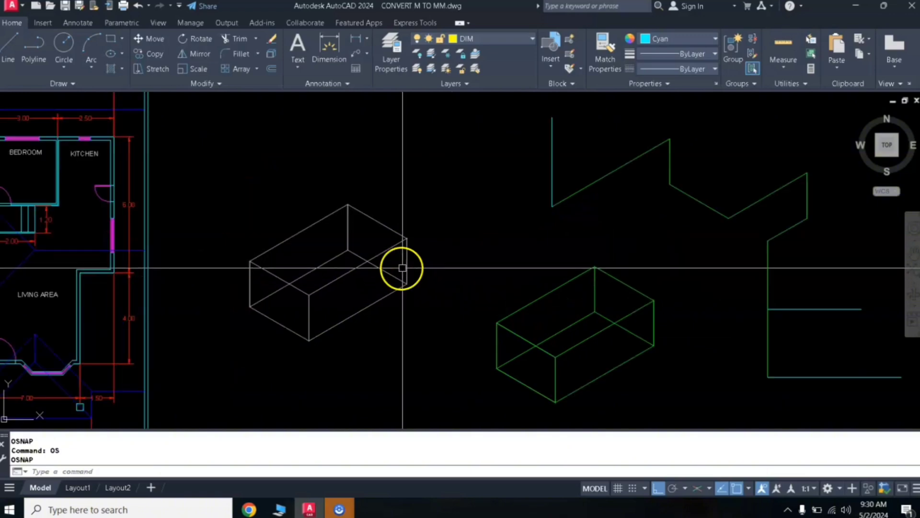
scroll(403, 267, down, 2)
mouse_move(403, 267)
middle_down()
mouse_move(609, 244)
mouse_move(413, 282)
middle_up()
scroll(437, 268, up, 3)
scroll(400, 251, down, 4)
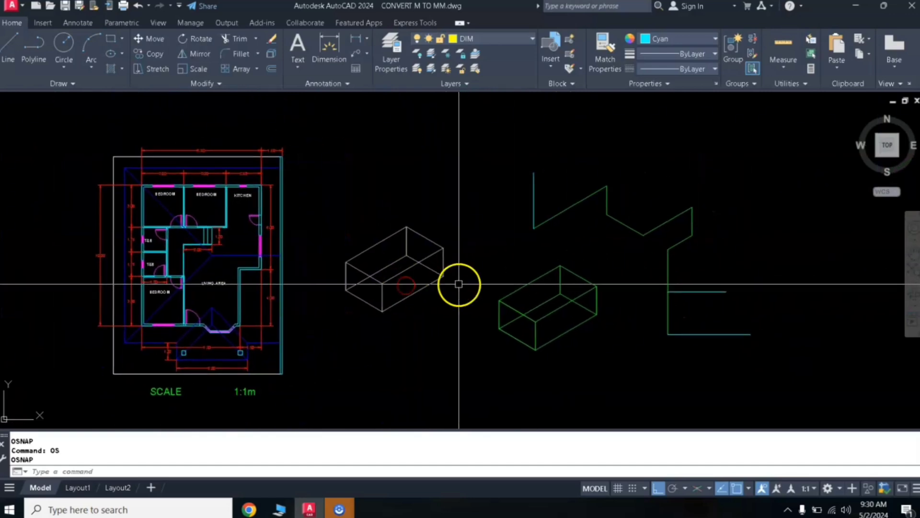